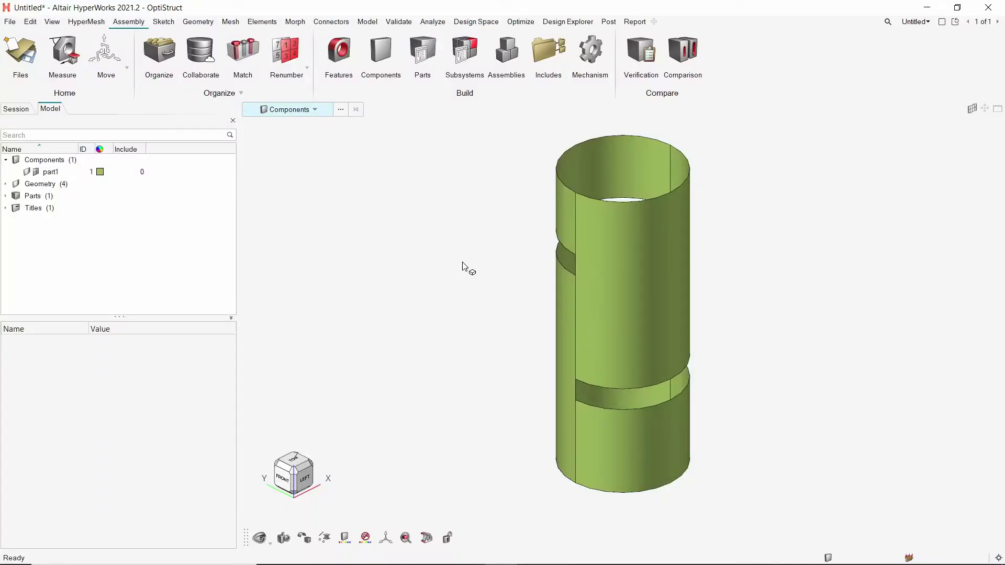
Start a TABLES1 table import with the TABLE Create tool on the Utility tab
{"action": "left_click", "coordinate": [27, 173]}
{"action": "left_click", "coordinate": [27, 172]}
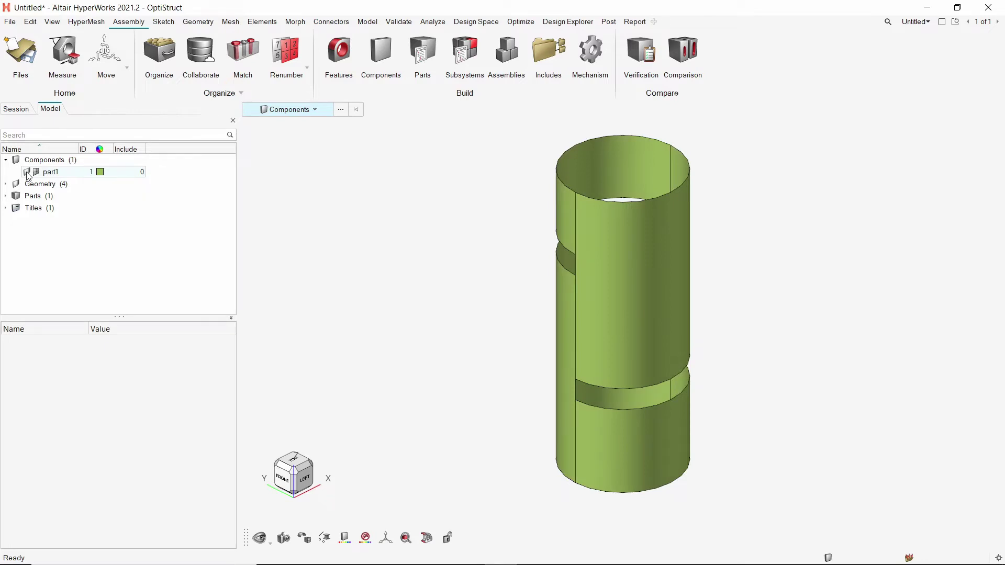
{"action": "left_click", "coordinate": [53, 21]}
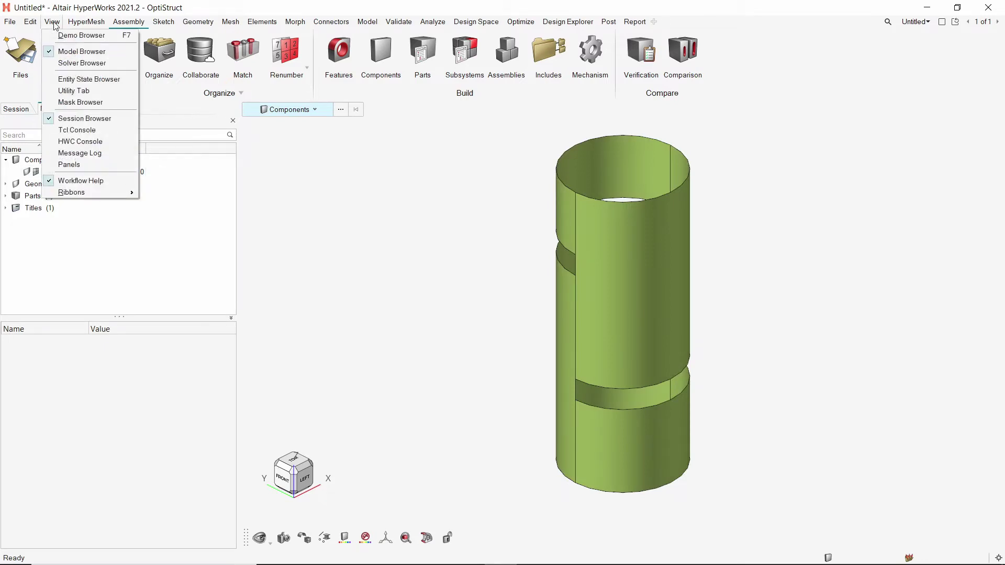
{"action": "left_click", "coordinate": [73, 91]}
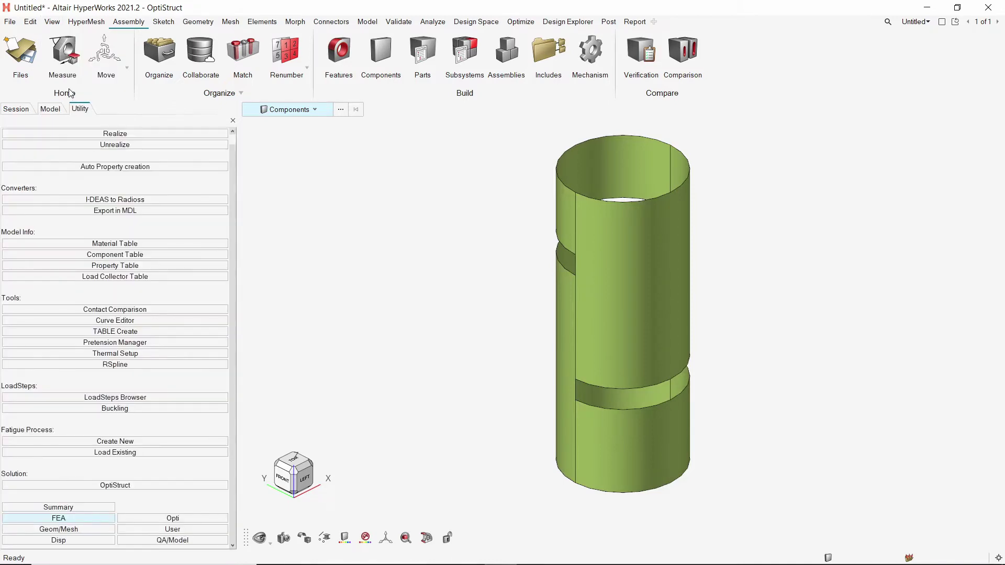
{"action": "left_click", "coordinate": [108, 333]}
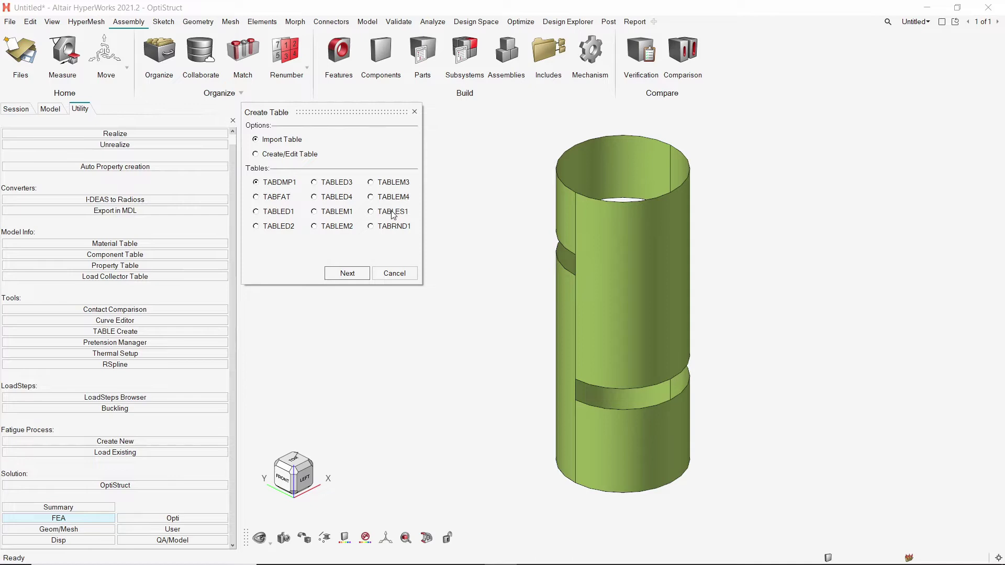
{"action": "left_click", "coordinate": [356, 276]}
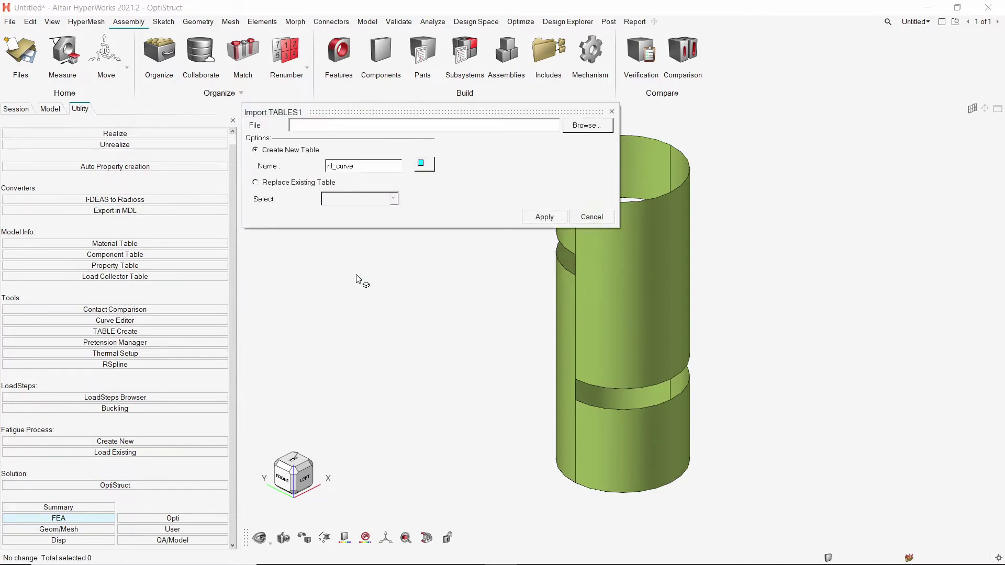
Import AL_2024_stress_strain.csv from the Geometry folder as the TABLES1 curve nl_curve
{"action": "left_click", "coordinate": [581, 129]}
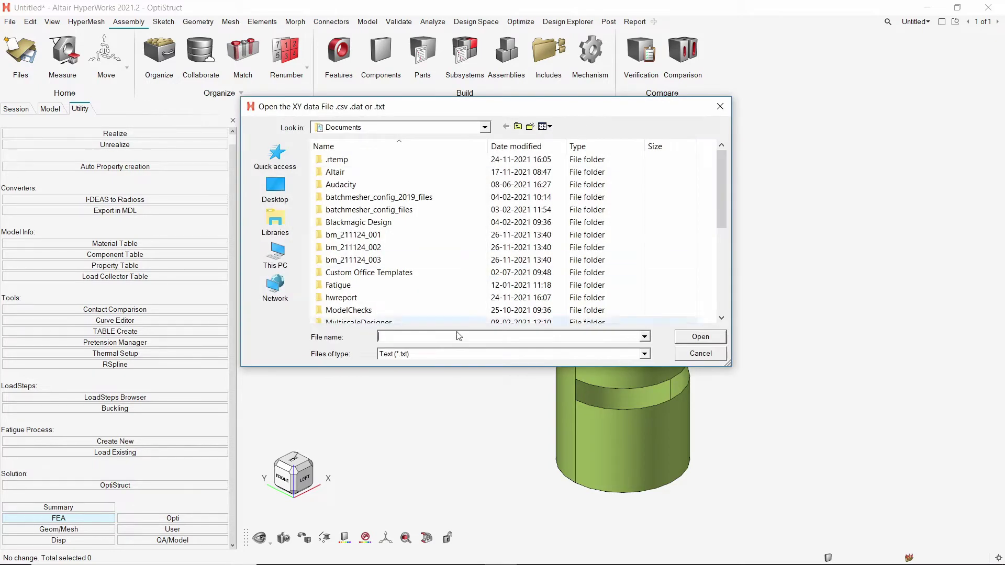
{"action": "type", "text": "D:\\Tutorials\\NL_Material\\Geometry"}
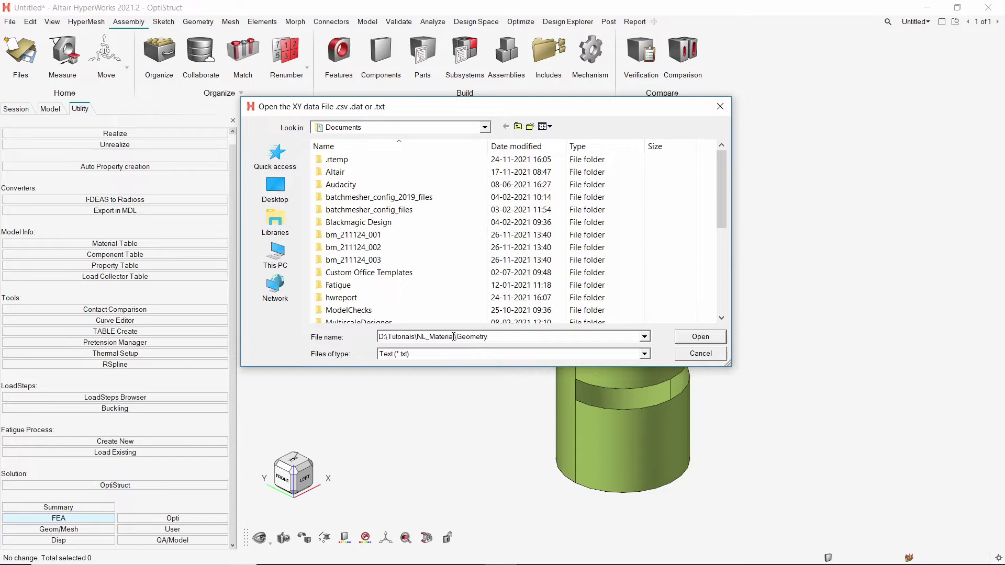
{"action": "key", "text": "Return"}
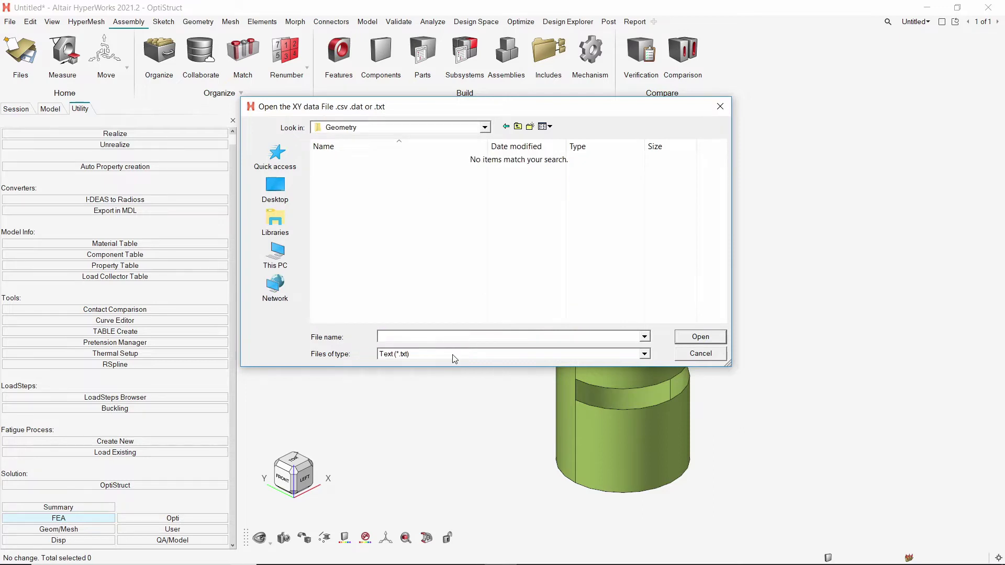
{"action": "left_click", "coordinate": [454, 359]}
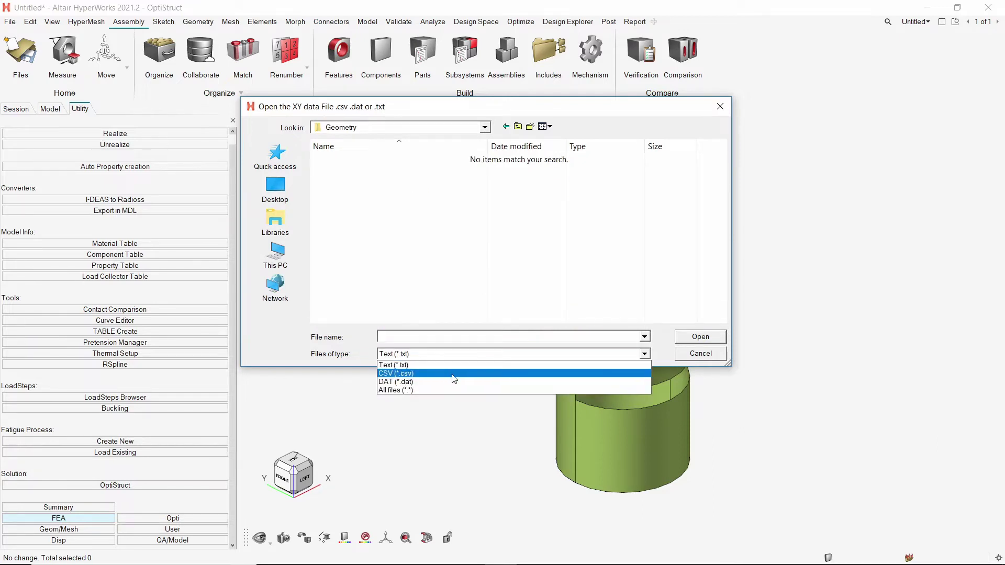
{"action": "left_click", "coordinate": [454, 373]}
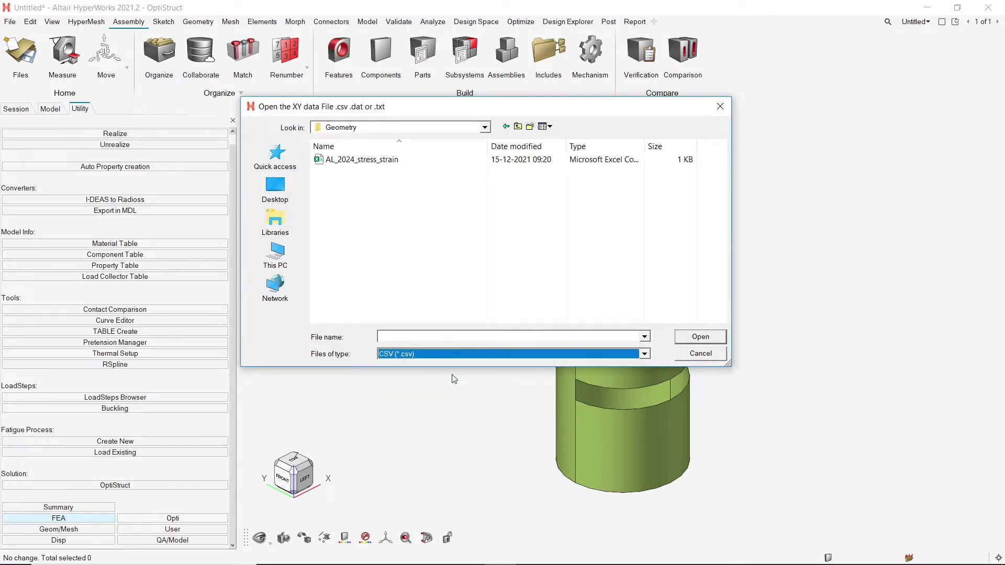
{"action": "double_click", "coordinate": [373, 160]}
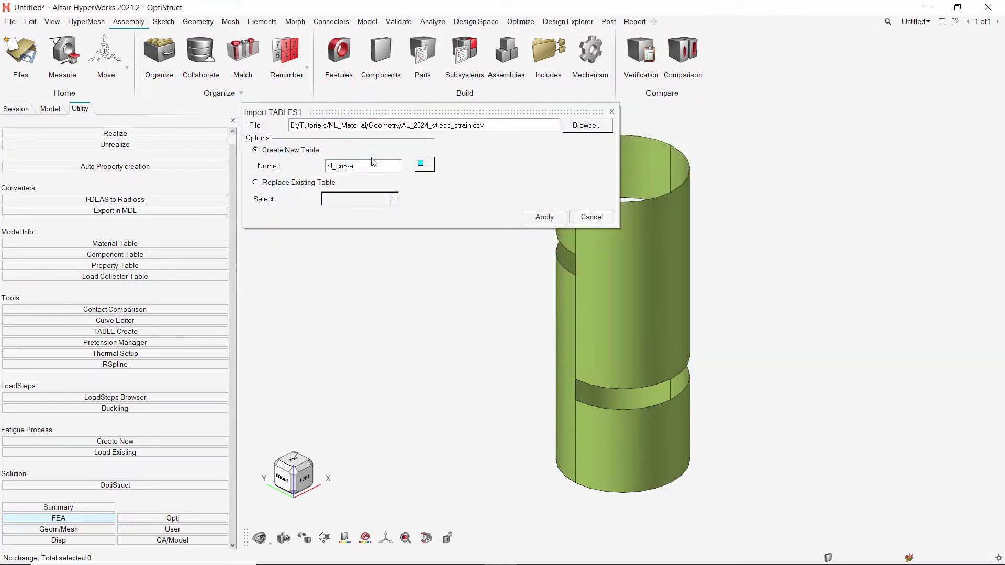
{"action": "left_click", "coordinate": [367, 167]}
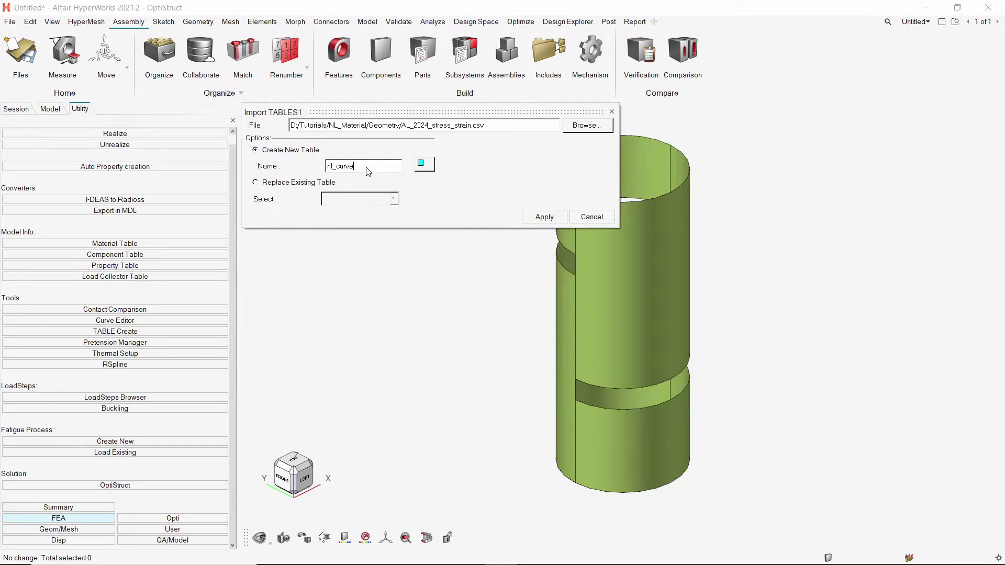
{"action": "left_click", "coordinate": [530, 219]}
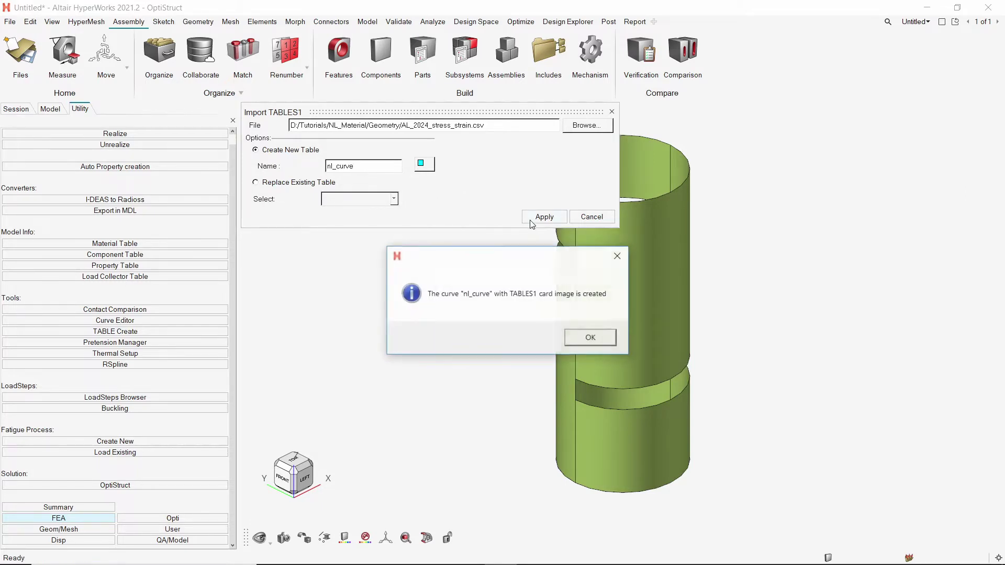
{"action": "left_click", "coordinate": [589, 338]}
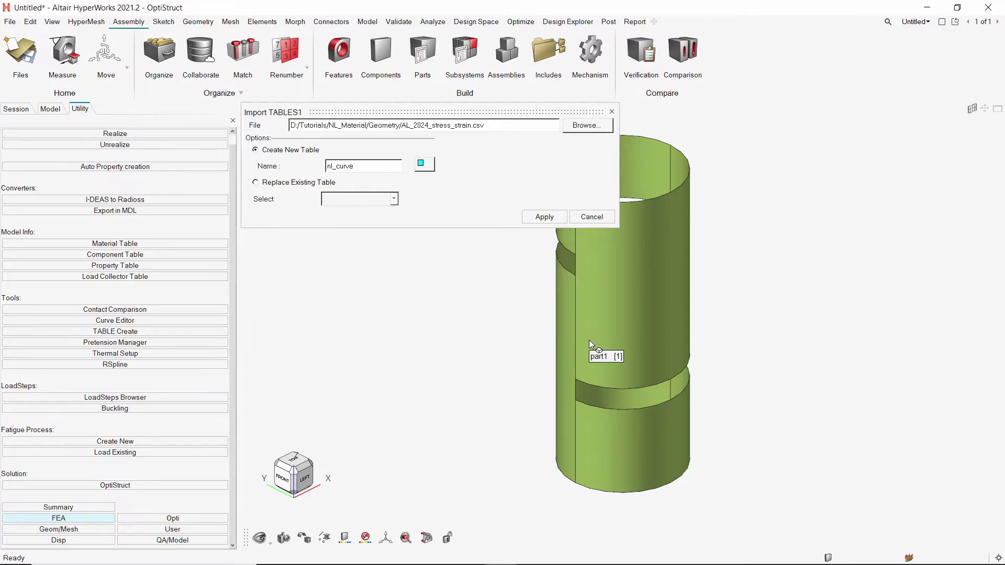
{"action": "left_click", "coordinate": [612, 112]}
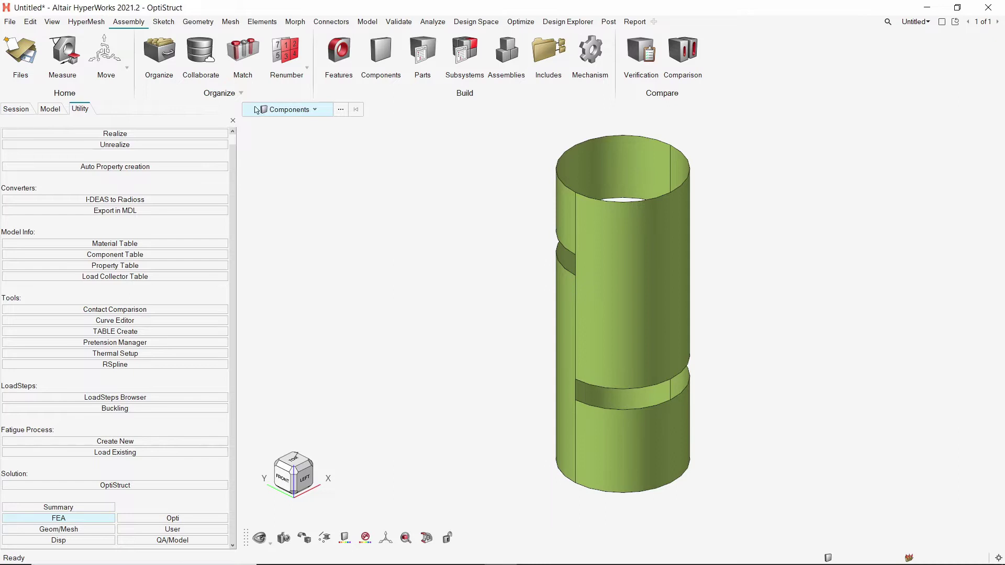
Check nl_curve's stress-strain plot in the Curve Editor from Curves > TABLES1, then close it
{"action": "left_click", "coordinate": [233, 121]}
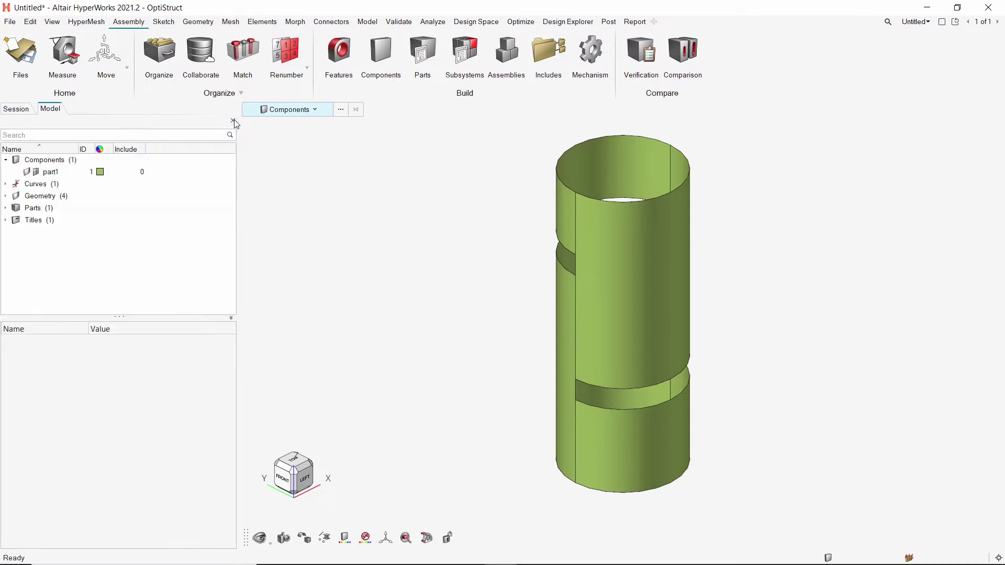
{"action": "left_click", "coordinate": [6, 184]}
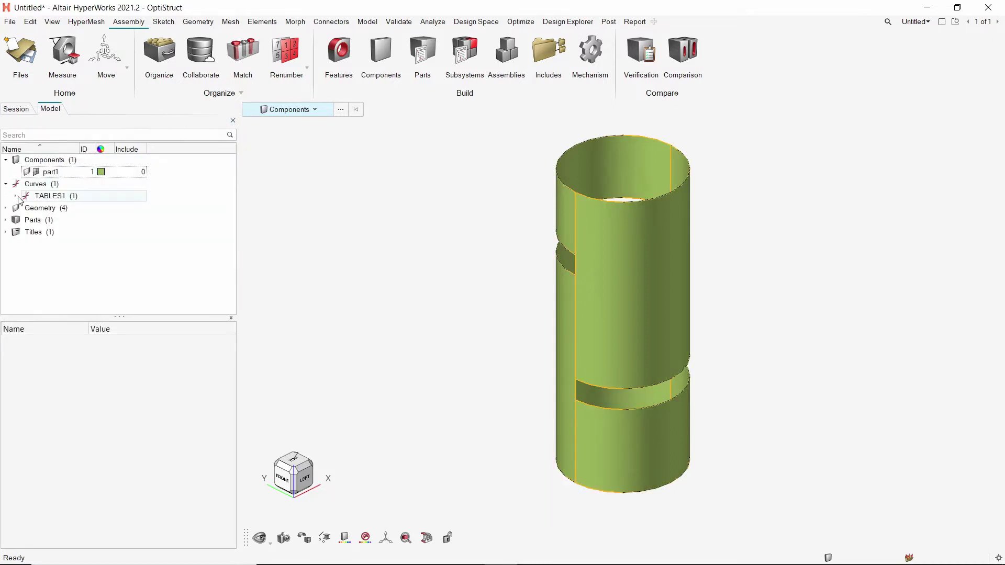
{"action": "left_click", "coordinate": [16, 196]}
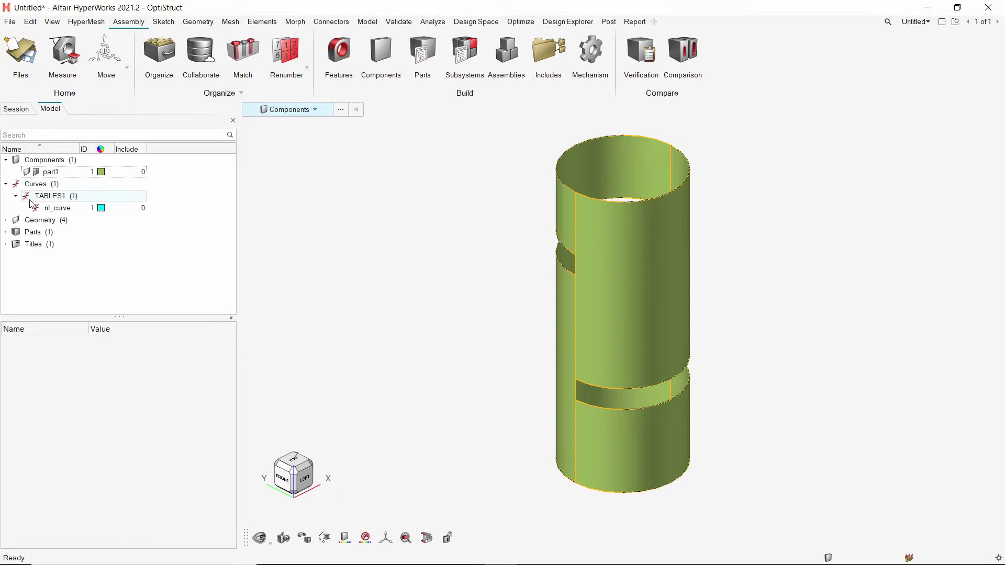
{"action": "left_click", "coordinate": [57, 208]}
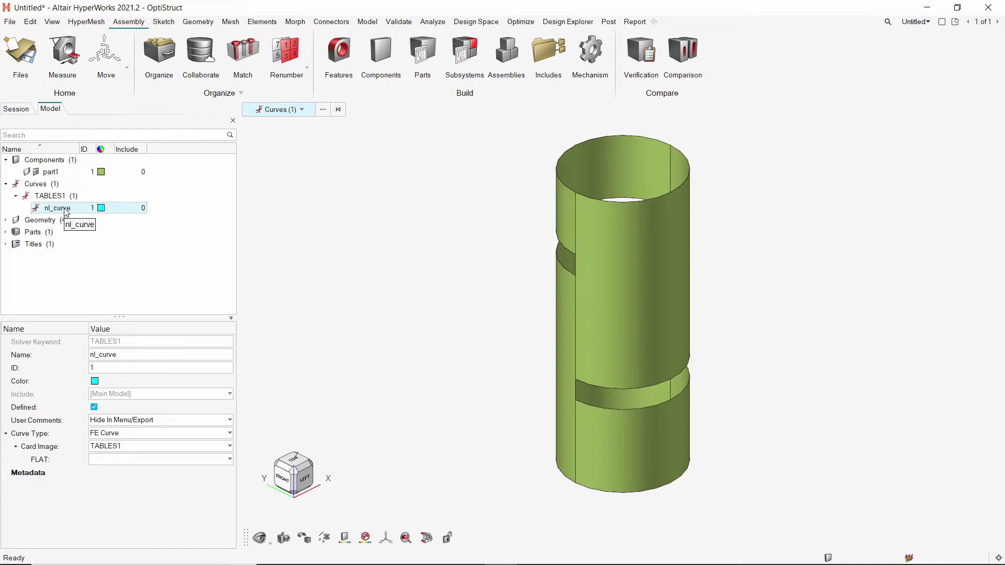
{"action": "right_click", "coordinate": [65, 209]}
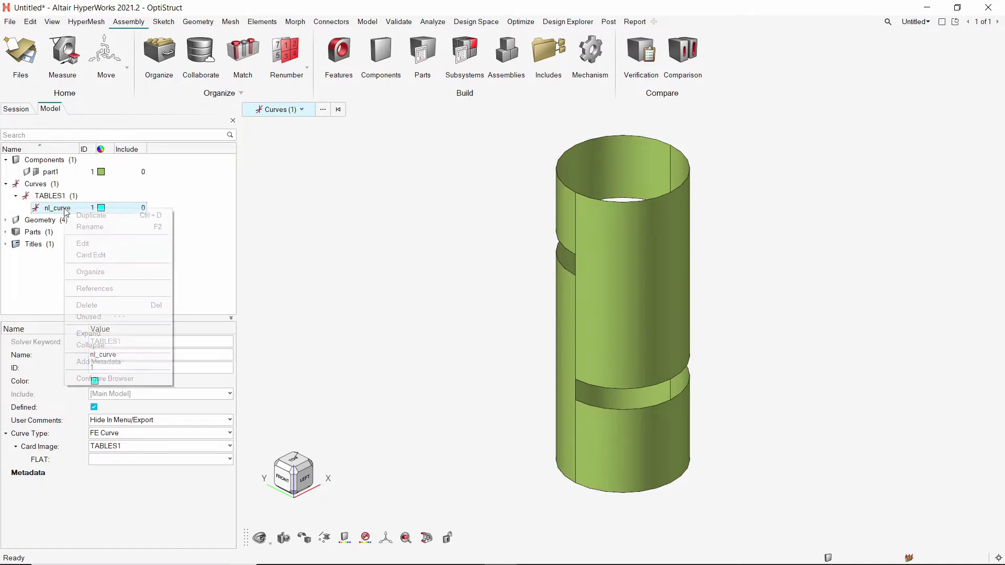
{"action": "left_click", "coordinate": [94, 245]}
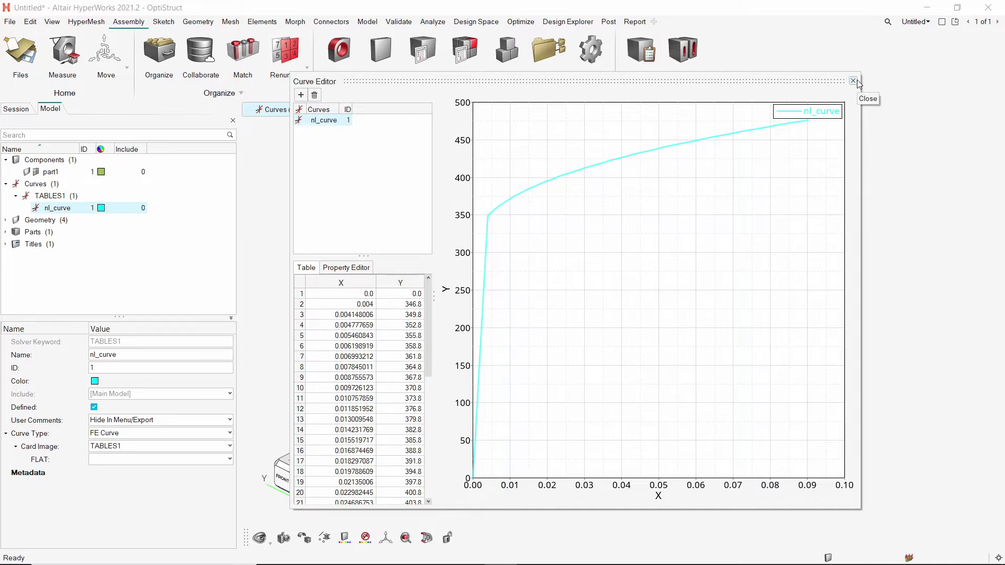
{"action": "left_click", "coordinate": [853, 81]}
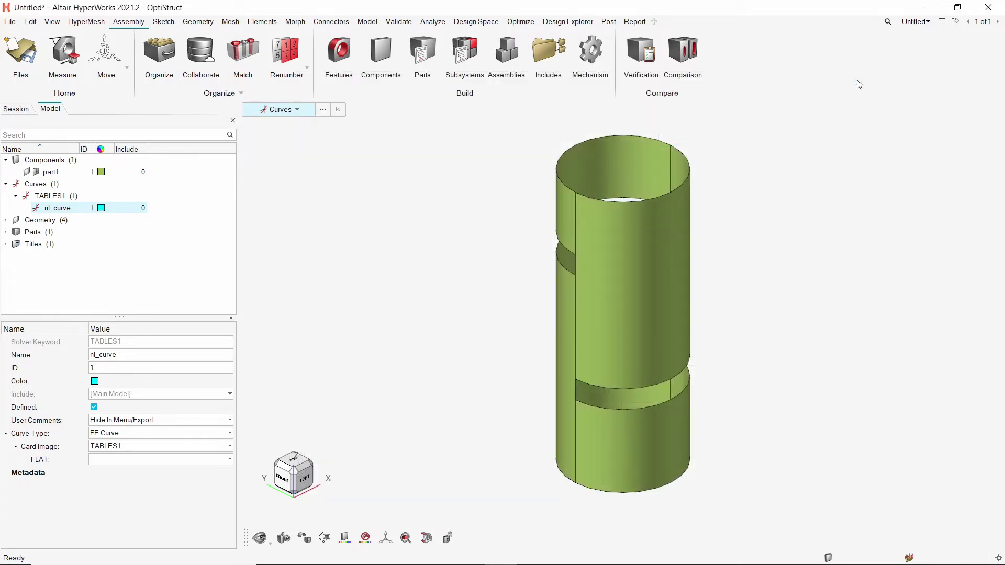
Create a new material named alu from the Model browser
{"action": "right_click", "coordinate": [201, 166]}
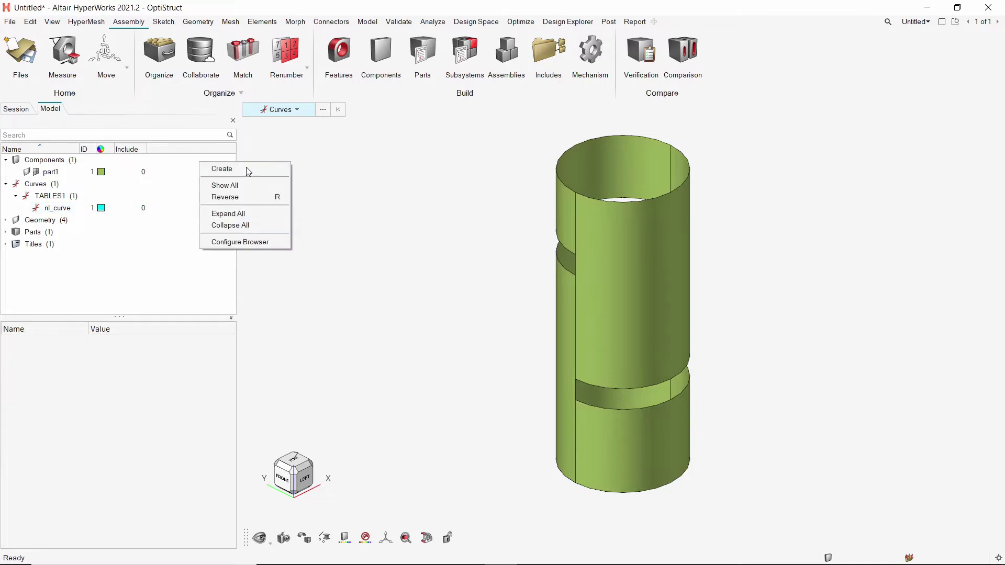
{"action": "mouse_move", "coordinate": [250, 172]}
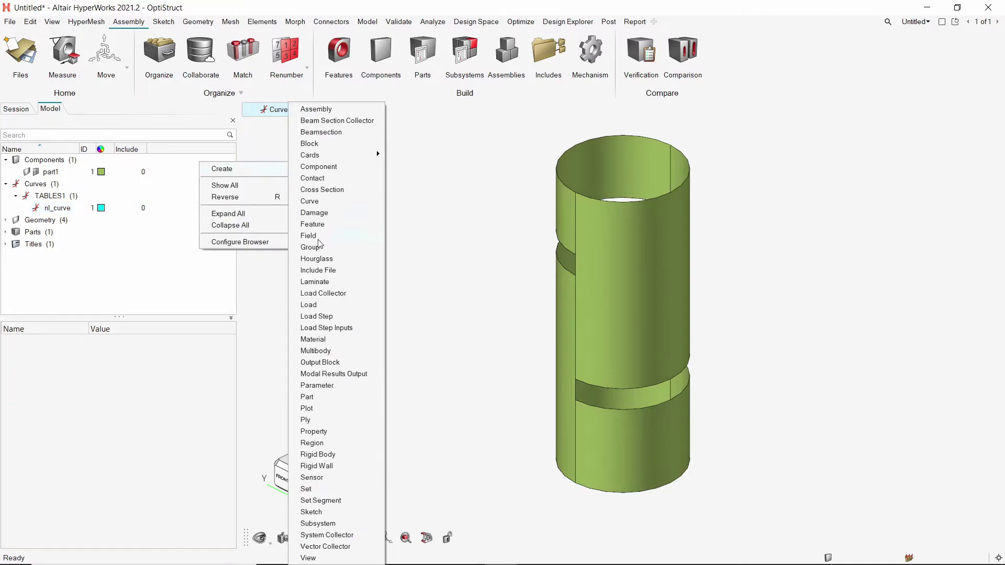
{"action": "left_click", "coordinate": [336, 341]}
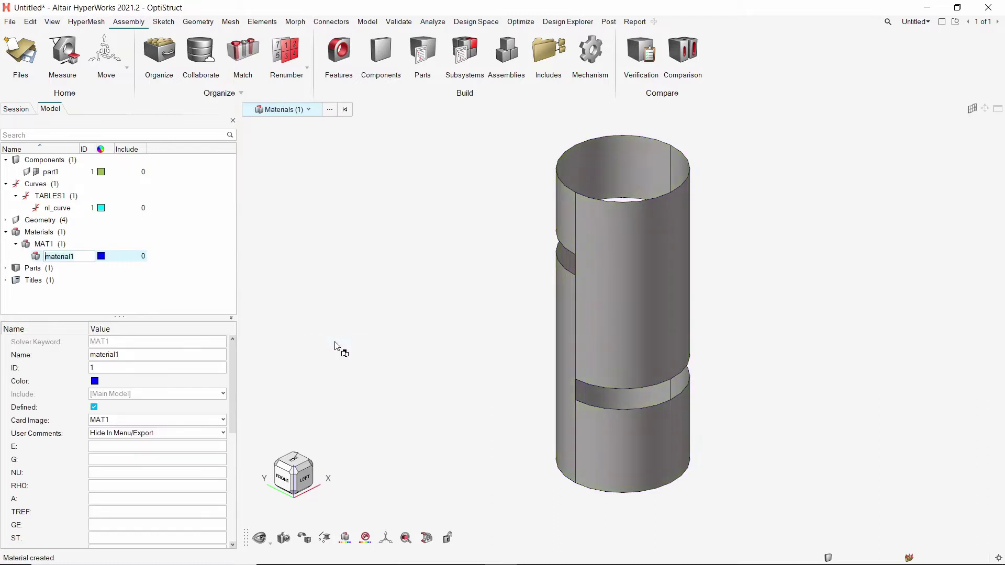
{"action": "type", "text": "alu"}
{"action": "key", "text": "Return"}
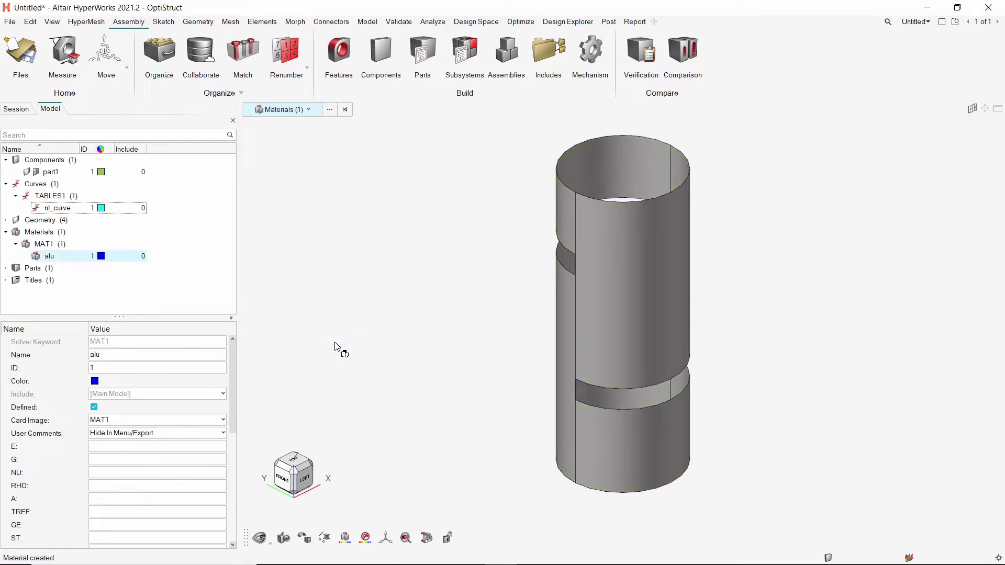
Give alu E 86700, NU 0.33 and RHO 2.7e-09
{"action": "left_click", "coordinate": [190, 446]}
{"action": "type", "text": "210000"}
{"action": "type", "text": "86"}
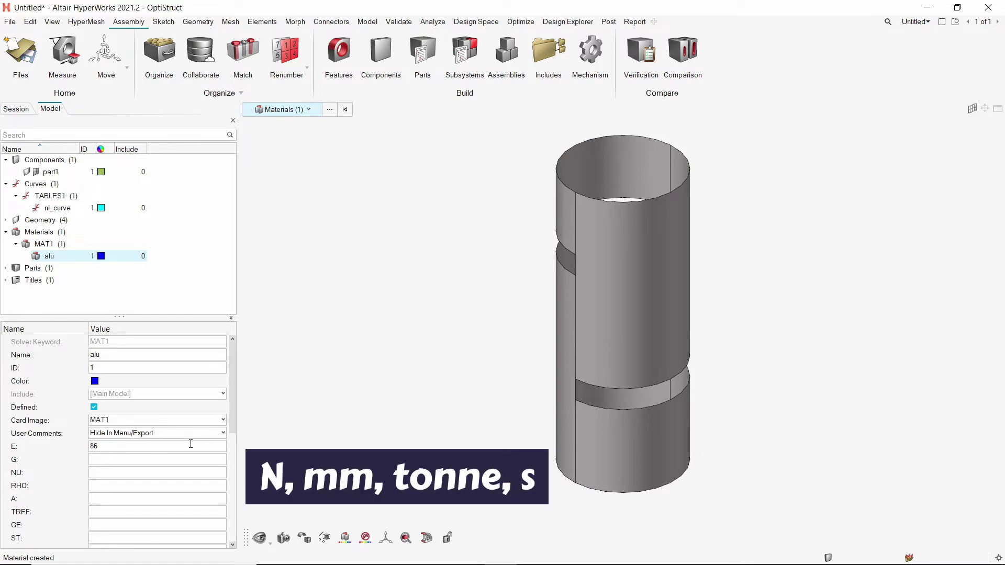
{"action": "type", "text": "700"}
{"action": "key", "text": "Return"}
{"action": "left_click", "coordinate": [190, 472]}
{"action": "type", "text": "0.33"}
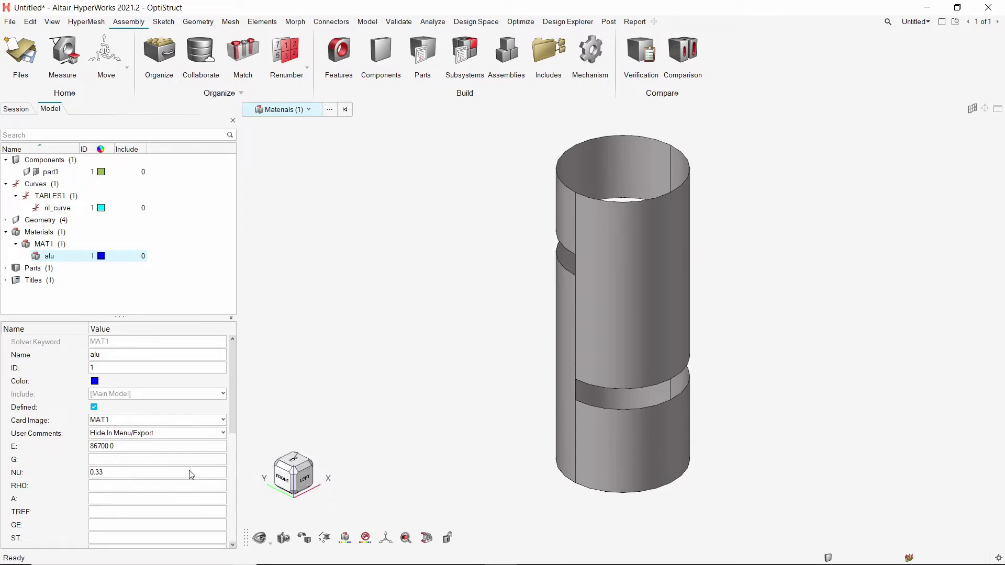
{"action": "left_click", "coordinate": [189, 482]}
{"action": "type", "text": "7.85e-09"}
{"action": "type", "text": "2.7e-9"}
{"action": "key", "text": "Return"}
{"action": "scroll", "coordinate": [190, 485], "scroll_direction": "down", "scroll_amount": 3}
Enable MATS1 plasticity on alu with nl_curve as the TID table
{"action": "scroll", "coordinate": [186, 479], "scroll_direction": "down", "scroll_amount": 2}
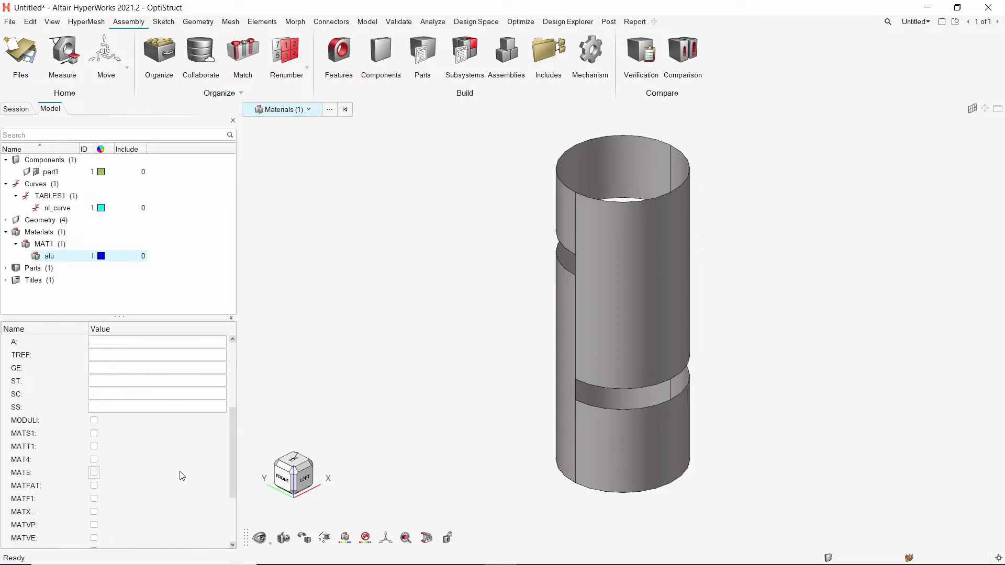
{"action": "left_click", "coordinate": [95, 433]}
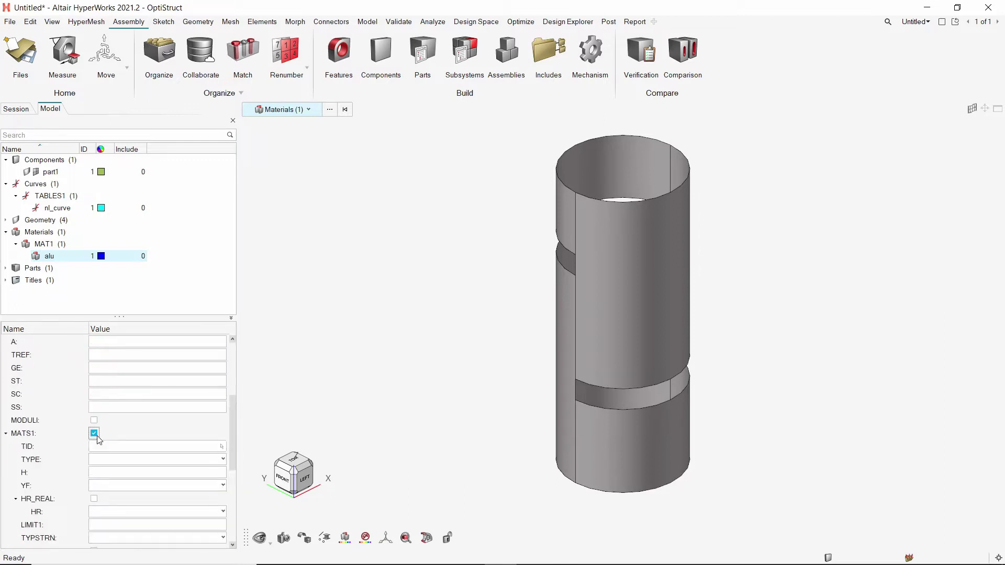
{"action": "left_click", "coordinate": [145, 449]}
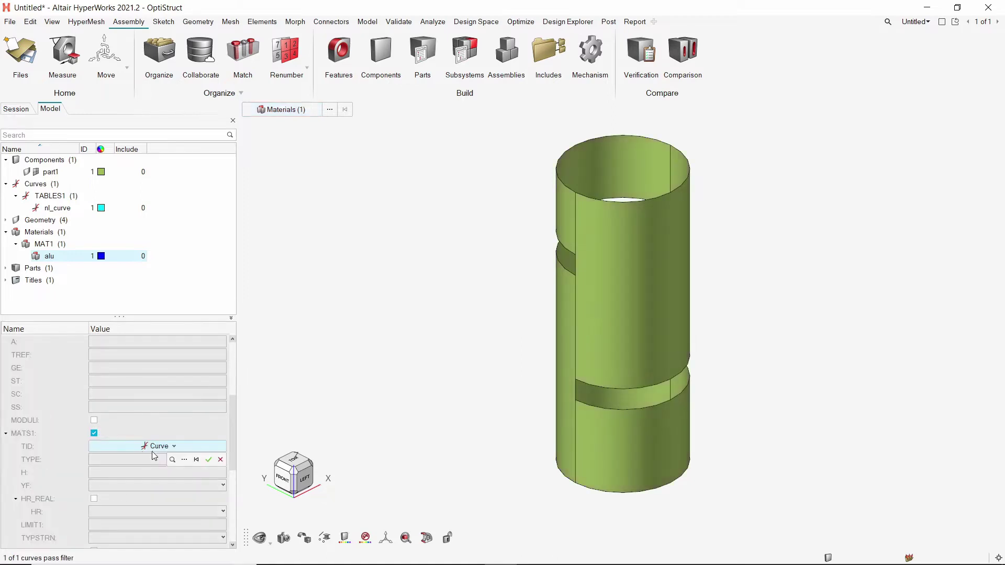
{"action": "left_click", "coordinate": [186, 460]}
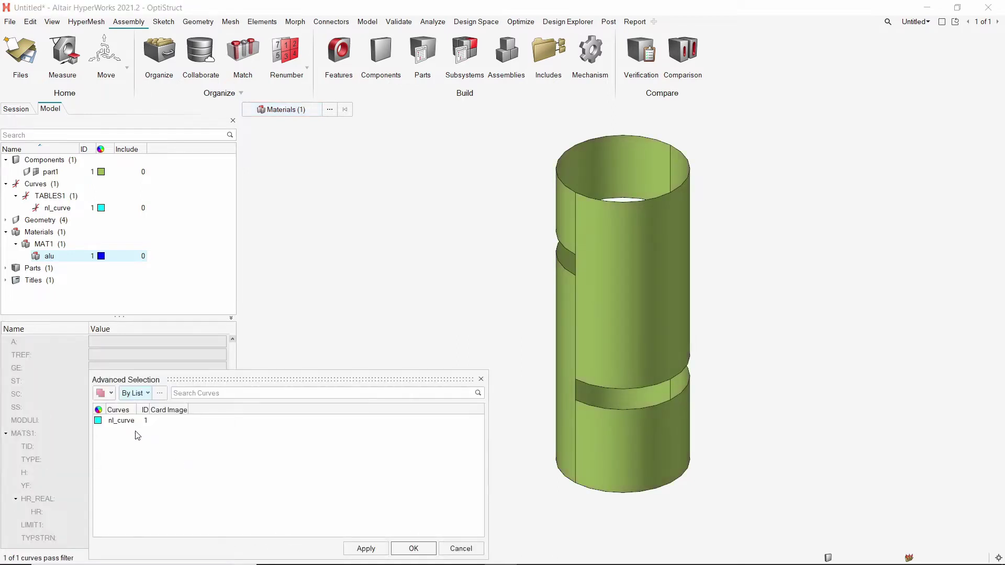
{"action": "left_click", "coordinate": [120, 422]}
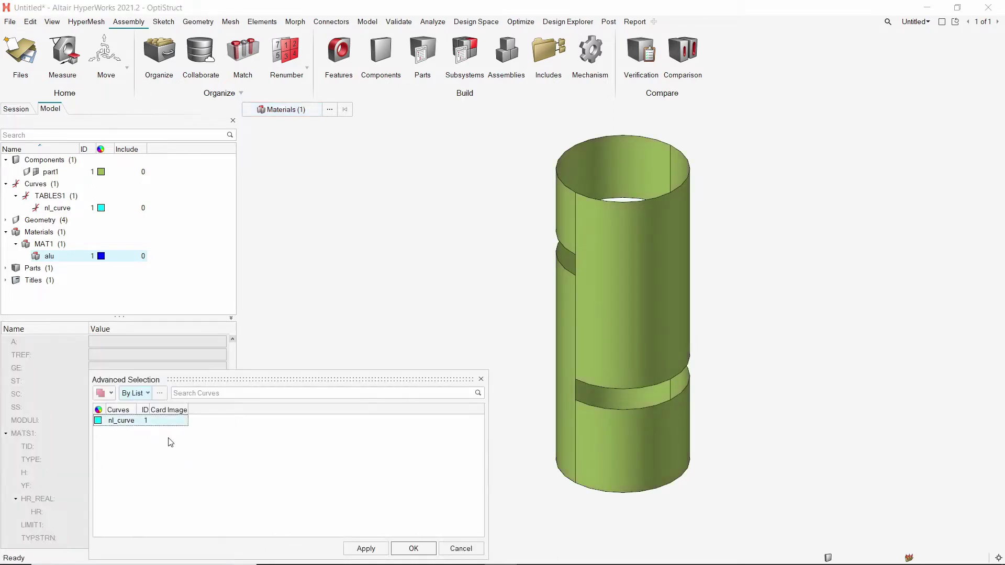
{"action": "left_click", "coordinate": [411, 549]}
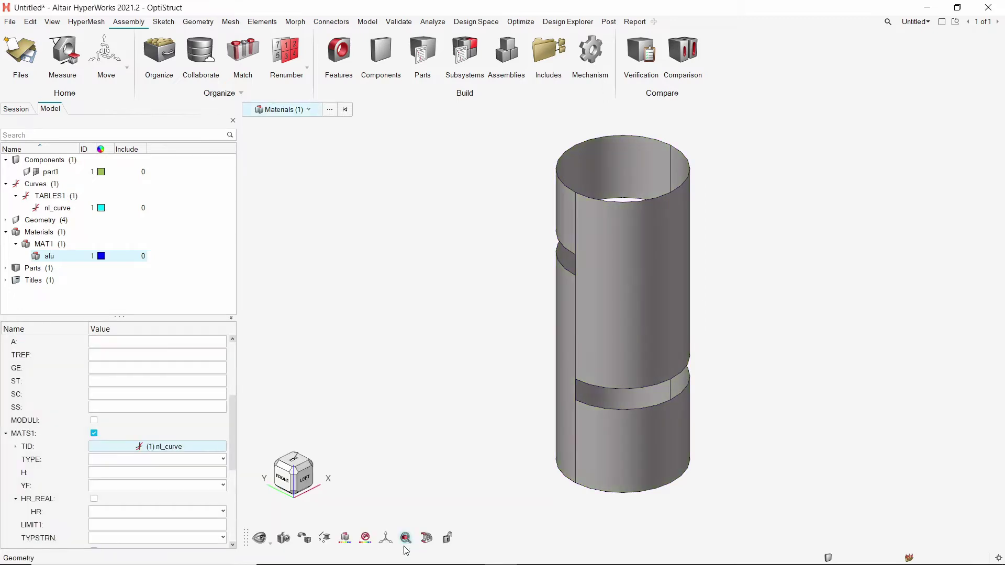
Set the MATS1 TYPE to PLASTIC and LIMIT1 to 346.8
{"action": "left_click", "coordinate": [190, 460]}
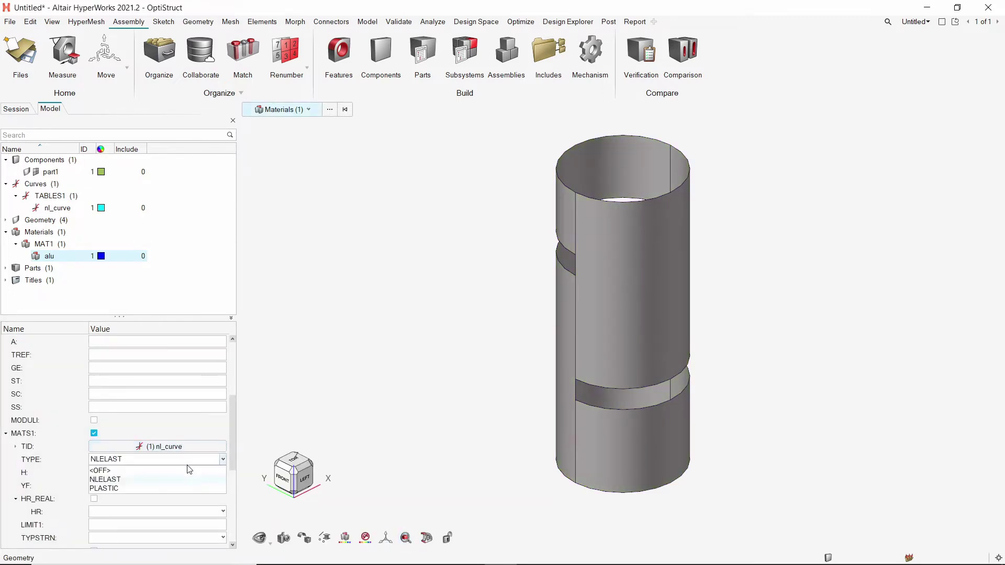
{"action": "left_click", "coordinate": [184, 489]}
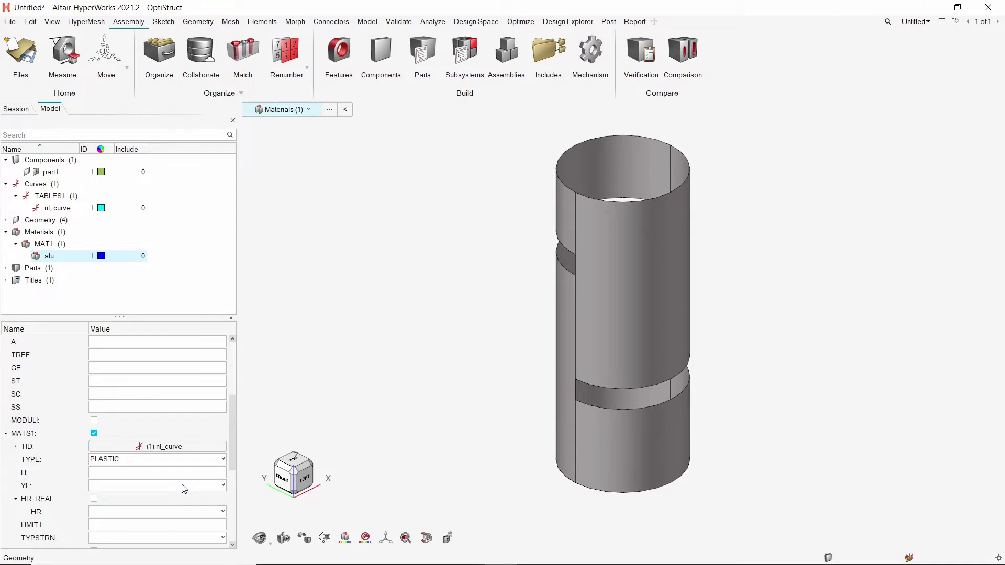
{"action": "scroll", "coordinate": [182, 485], "scroll_direction": "down", "scroll_amount": 2}
{"action": "left_click", "coordinate": [182, 473]}
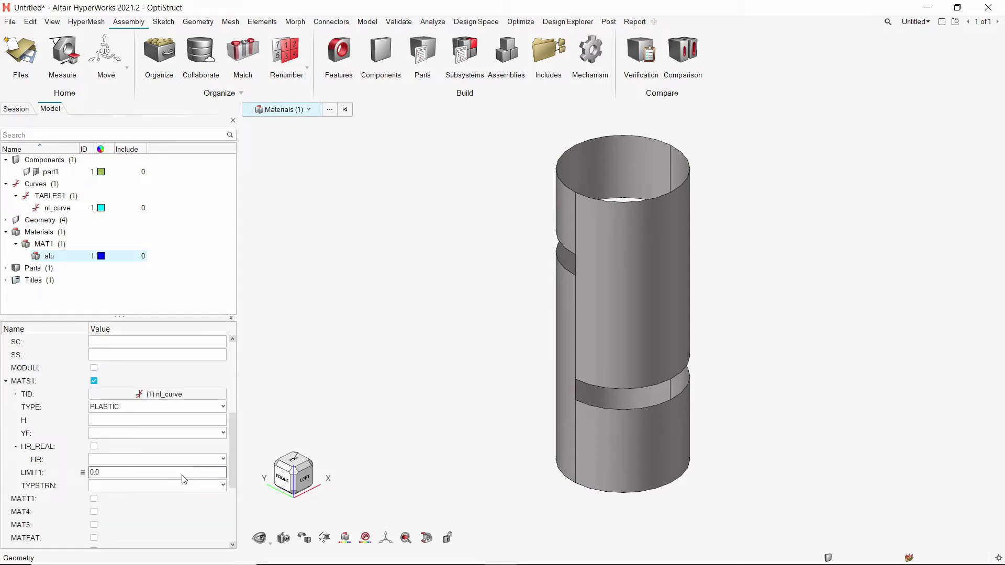
{"action": "left_click", "coordinate": [181, 474]}
{"action": "key", "text": "Return"}
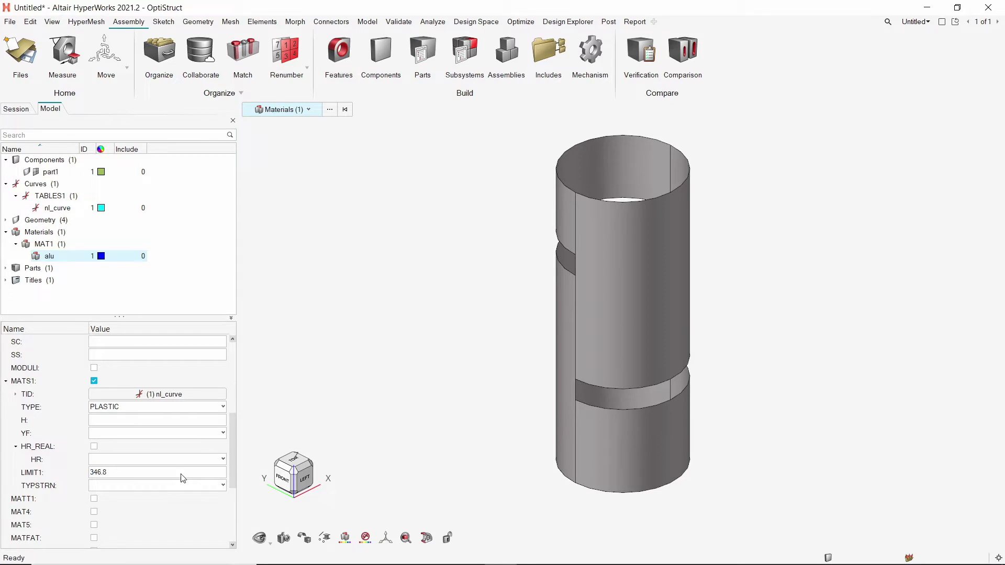
{"action": "scroll", "coordinate": [183, 478], "scroll_direction": "up", "scroll_amount": 4}
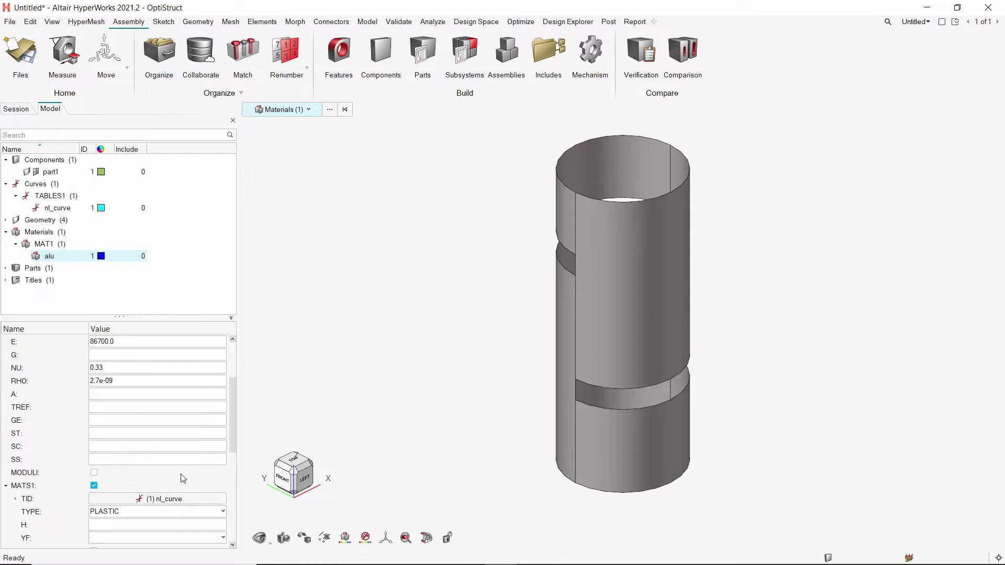
{"action": "scroll", "coordinate": [183, 478], "scroll_direction": "up", "scroll_amount": 2}
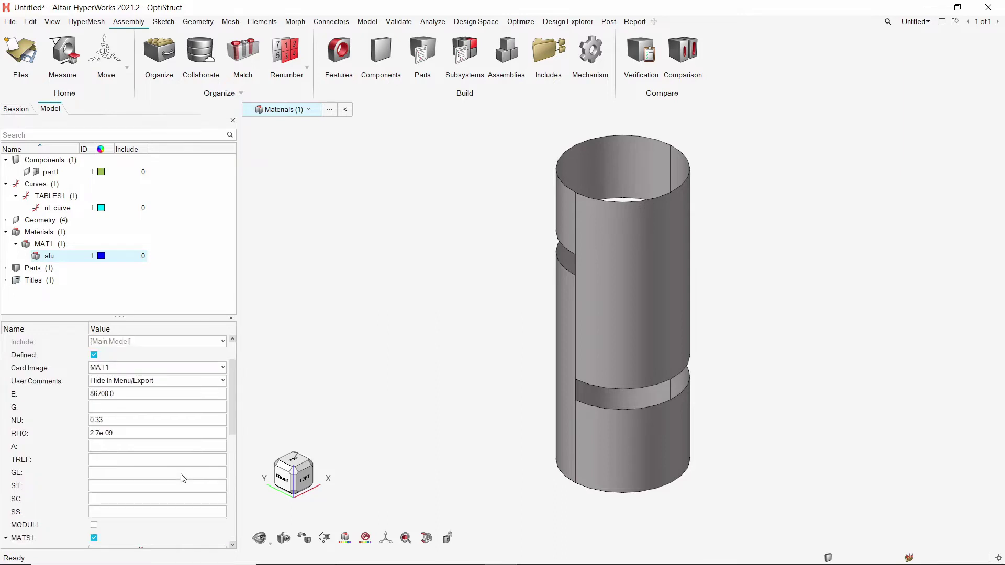
Create a new PSHELL property named shell
{"action": "scroll", "coordinate": [182, 479], "scroll_direction": "up", "scroll_amount": 2}
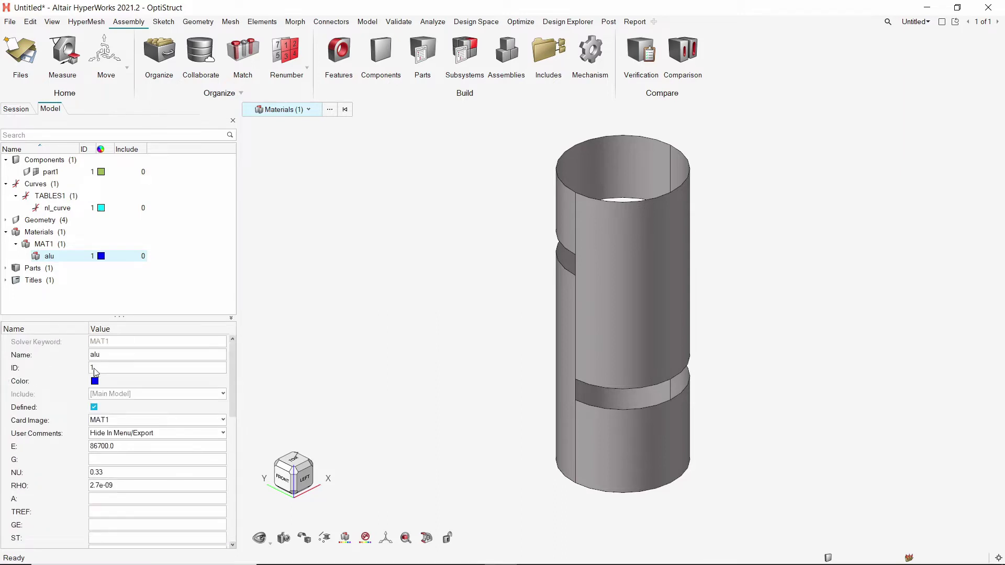
{"action": "left_click", "coordinate": [7, 233]}
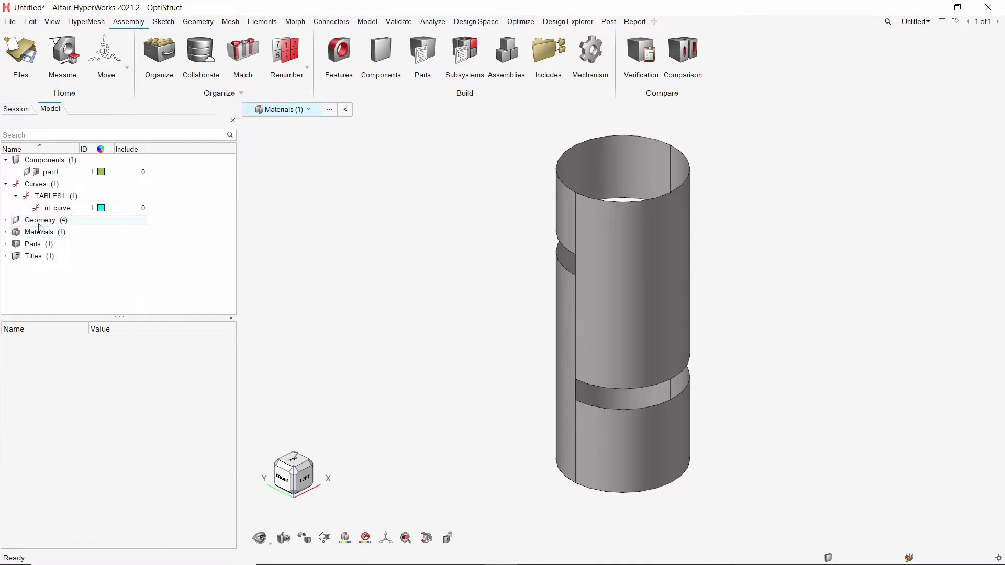
{"action": "right_click", "coordinate": [200, 168]}
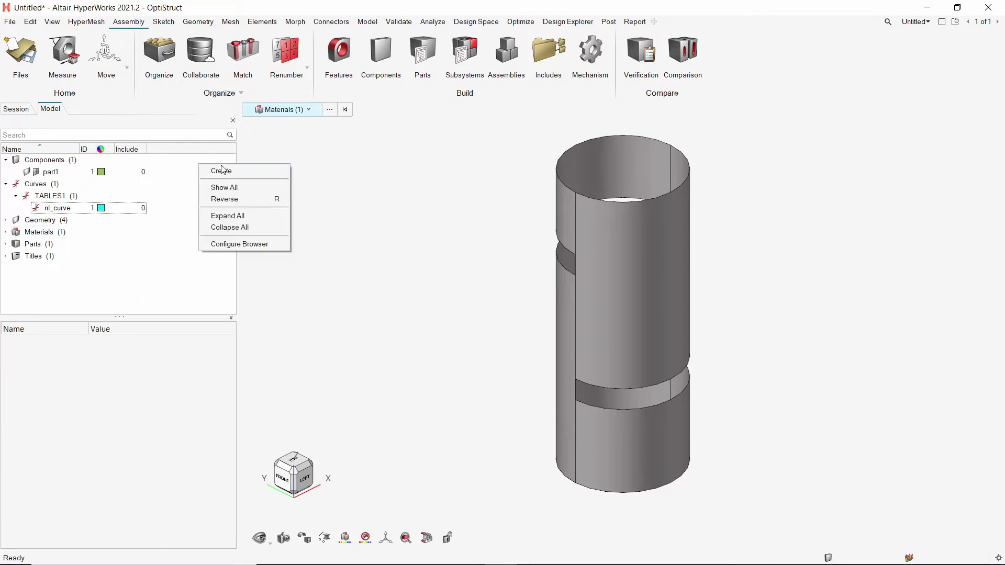
{"action": "mouse_move", "coordinate": [261, 173]}
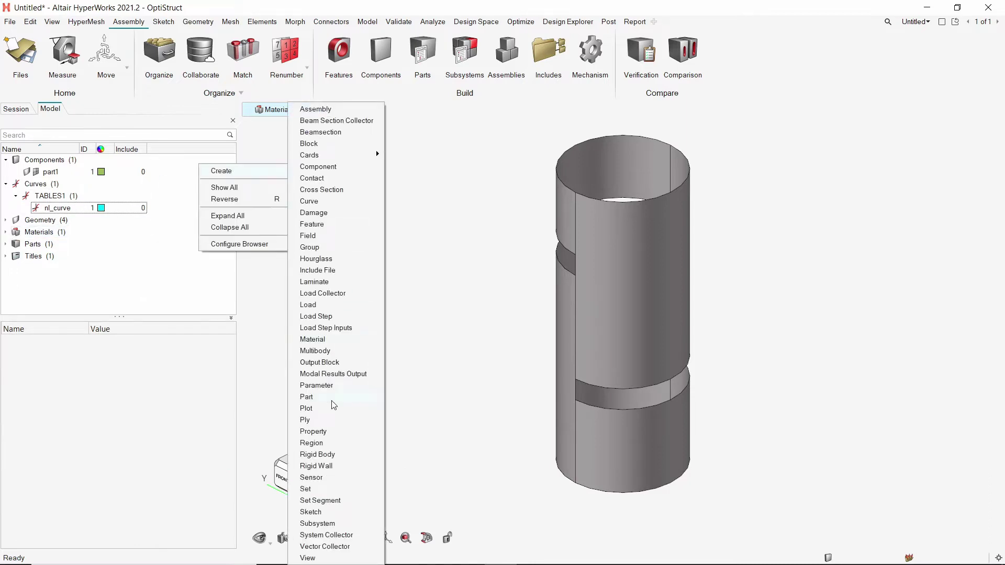
{"action": "left_click", "coordinate": [314, 431]}
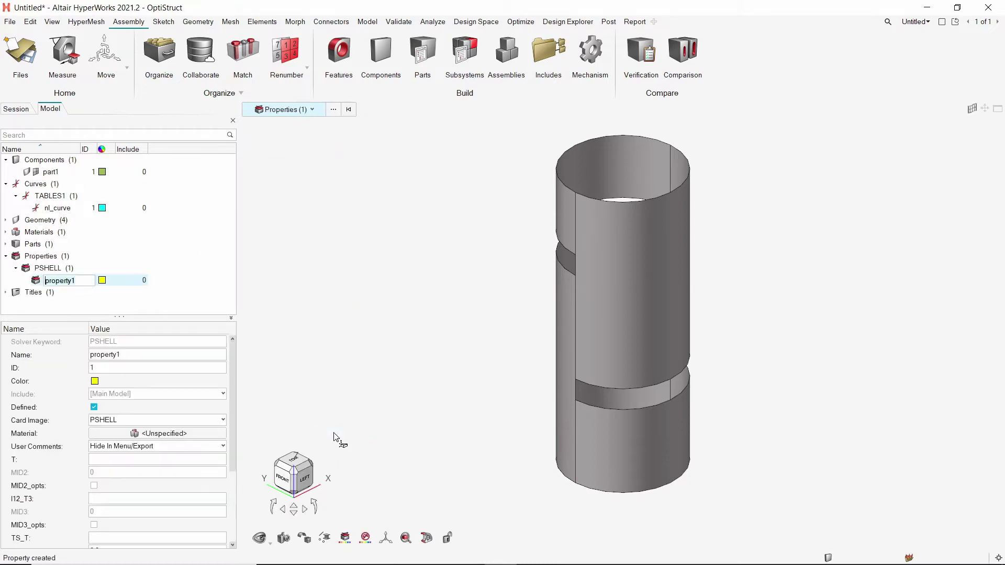
{"action": "type", "text": "shell"}
{"action": "key", "text": "Return"}
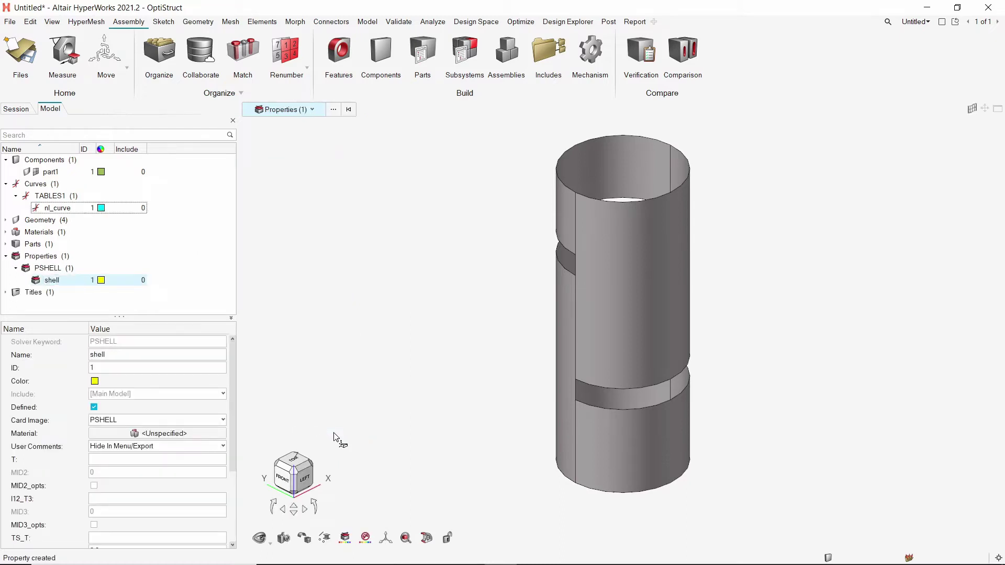
Assign material alu to the shell property and set thickness T to 1.0
{"action": "left_click", "coordinate": [173, 433]}
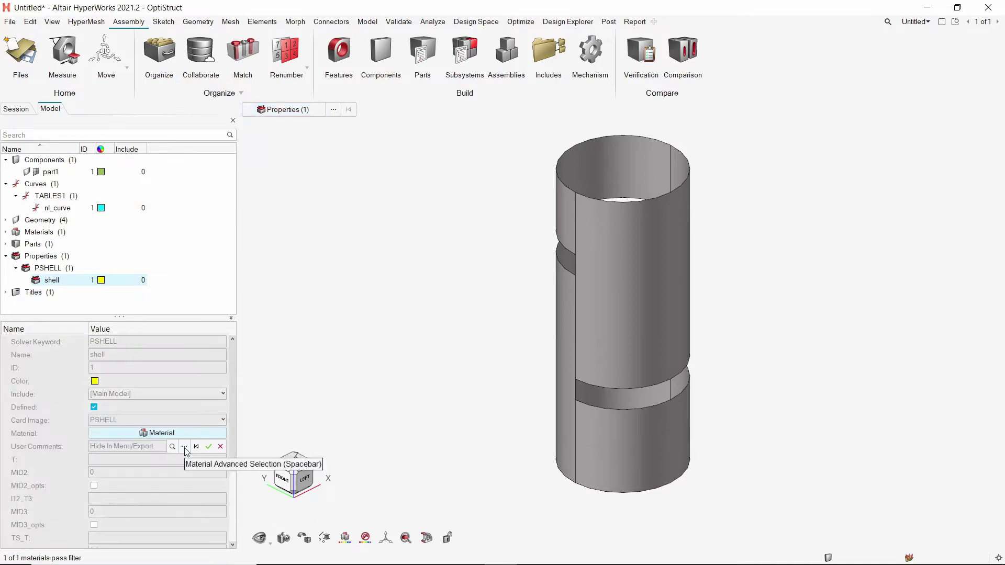
{"action": "left_click", "coordinate": [185, 447]}
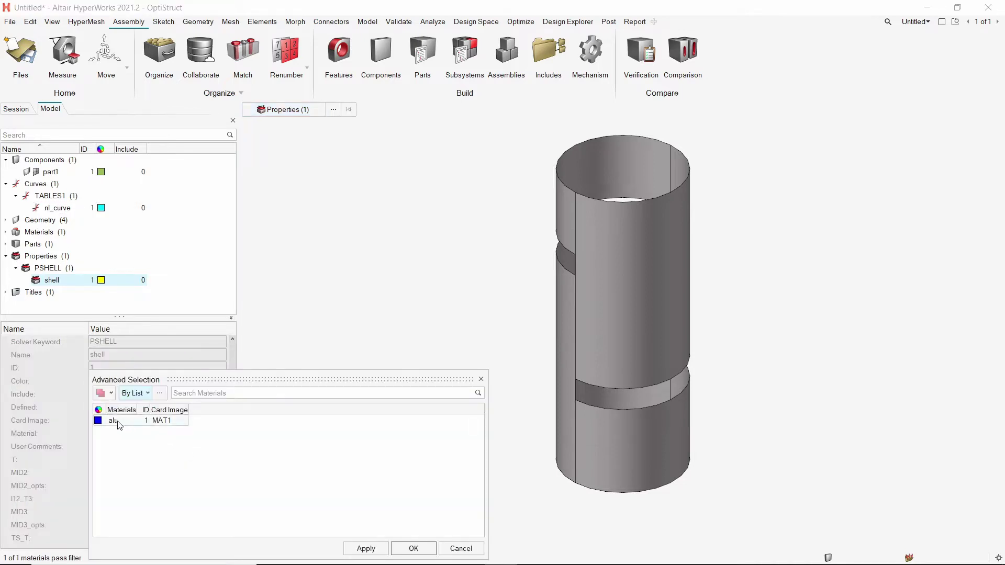
{"action": "left_click_drag", "start_coordinate": [117, 422], "coordinate": [416, 533]}
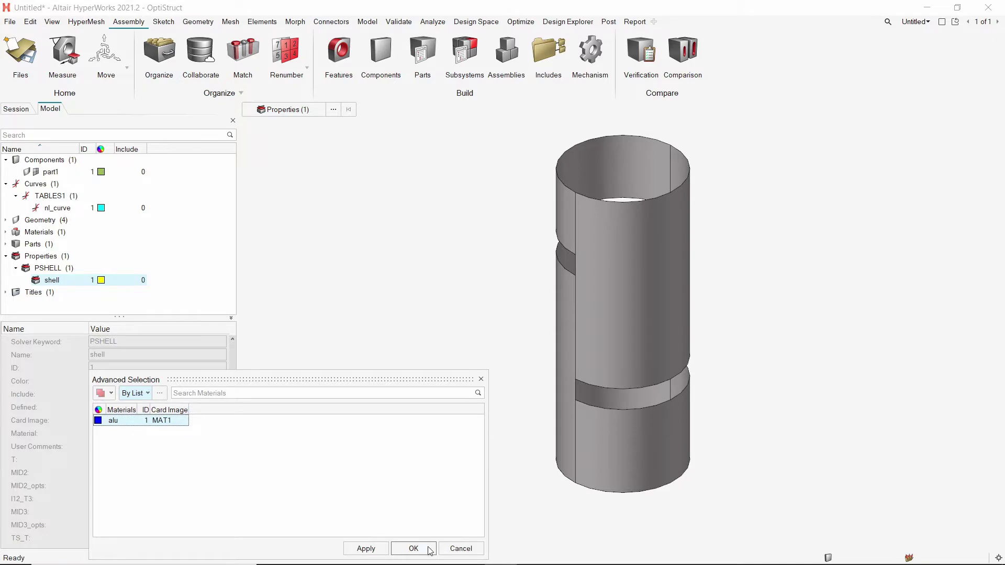
{"action": "left_click", "coordinate": [427, 547]}
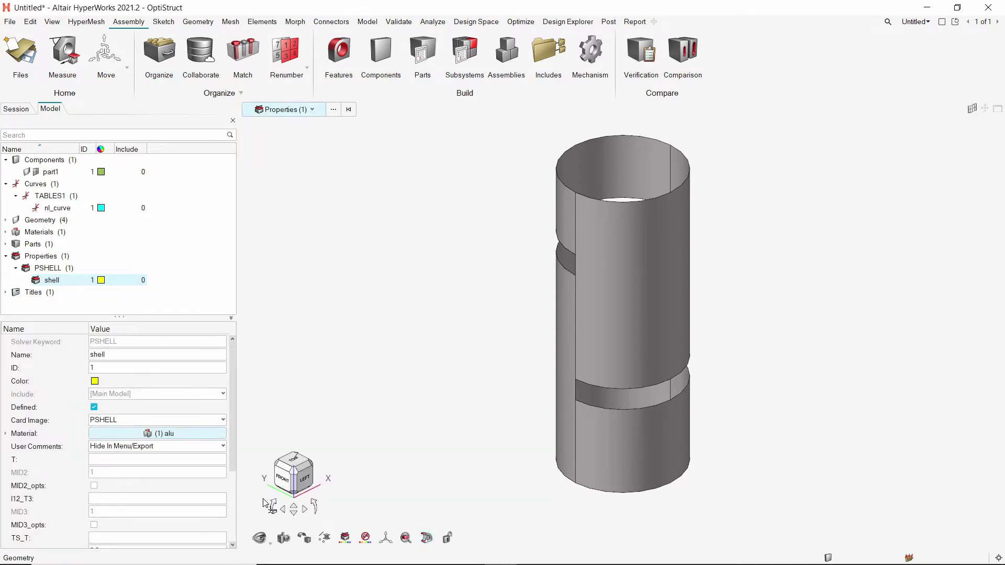
{"action": "left_click", "coordinate": [203, 463]}
{"action": "type", "text": "1.0"}
{"action": "left_click", "coordinate": [204, 462]}
{"action": "key", "text": "Return"}
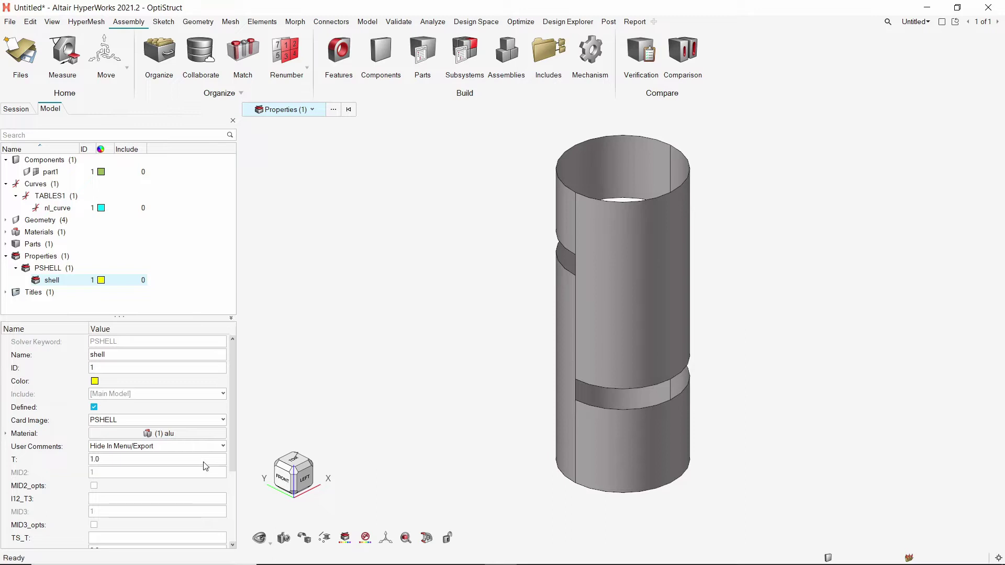
Assign the shell property to component part1
{"action": "left_click", "coordinate": [6, 256]}
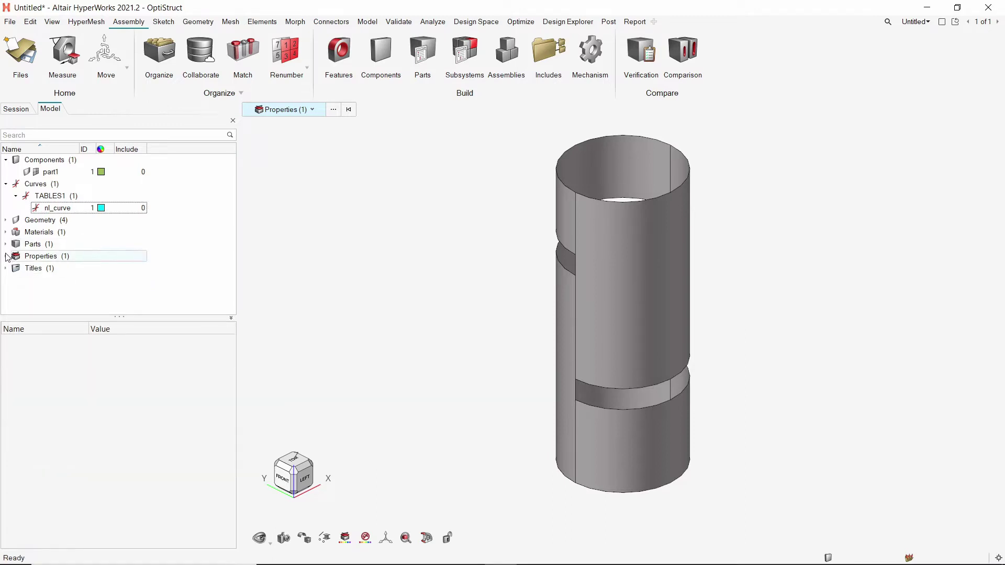
{"action": "left_click", "coordinate": [54, 175]}
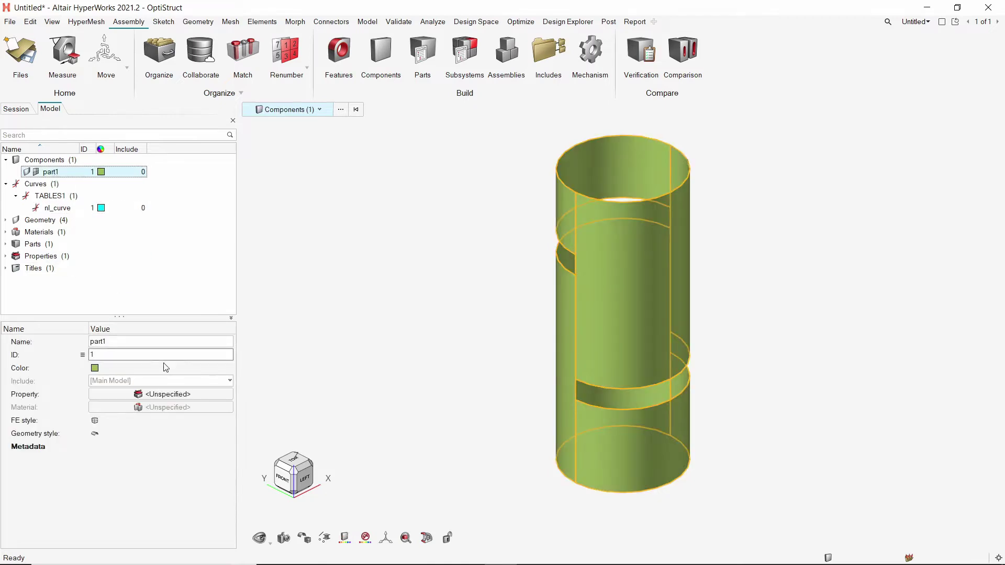
{"action": "left_click", "coordinate": [177, 395]}
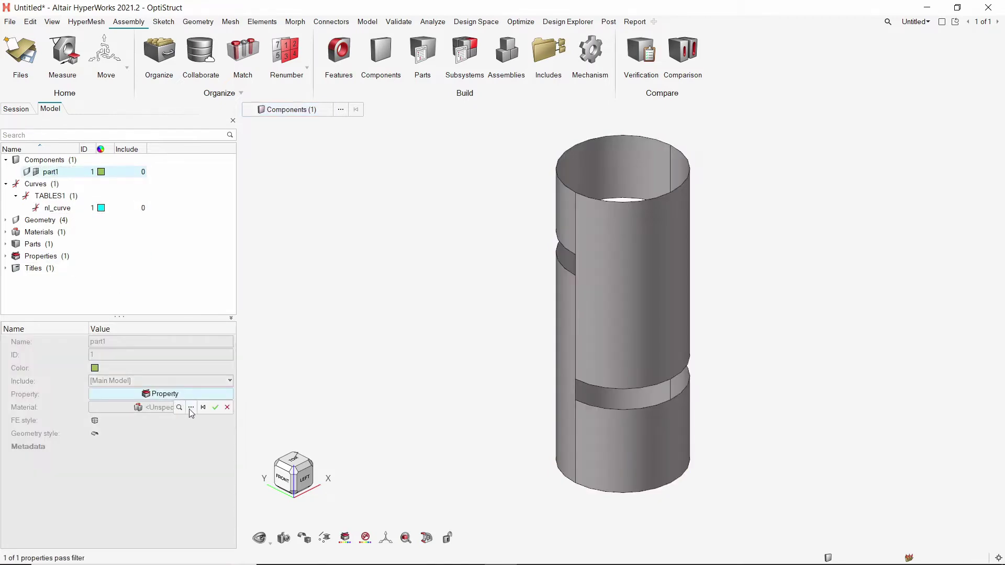
{"action": "left_click", "coordinate": [191, 407]}
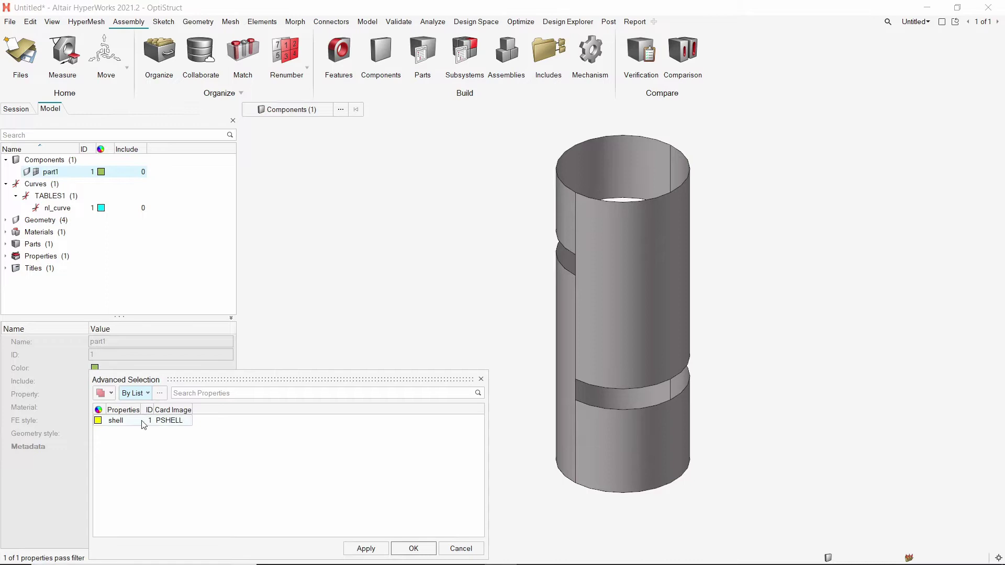
{"action": "left_click", "coordinate": [413, 548]}
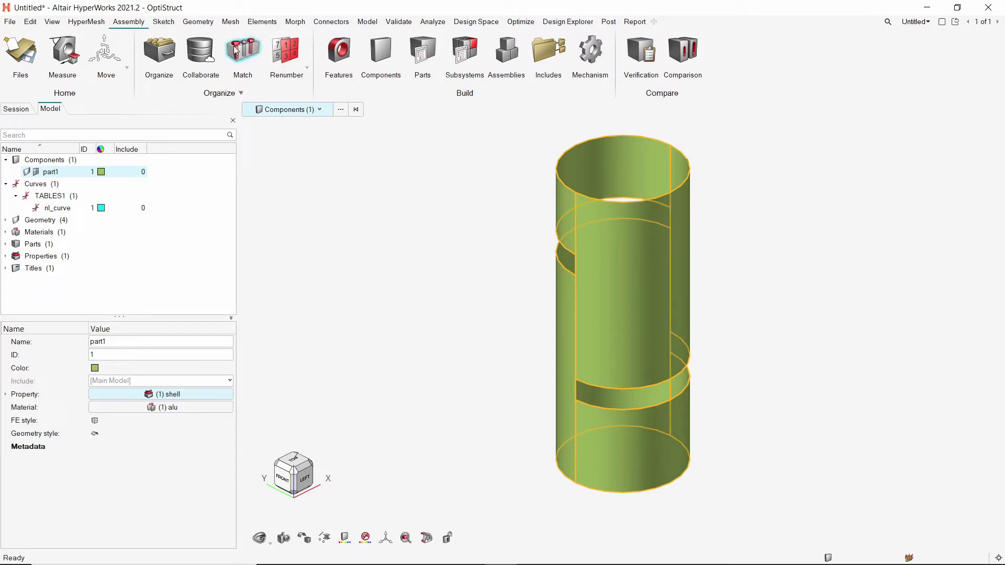
{"action": "left_click", "coordinate": [231, 22]}
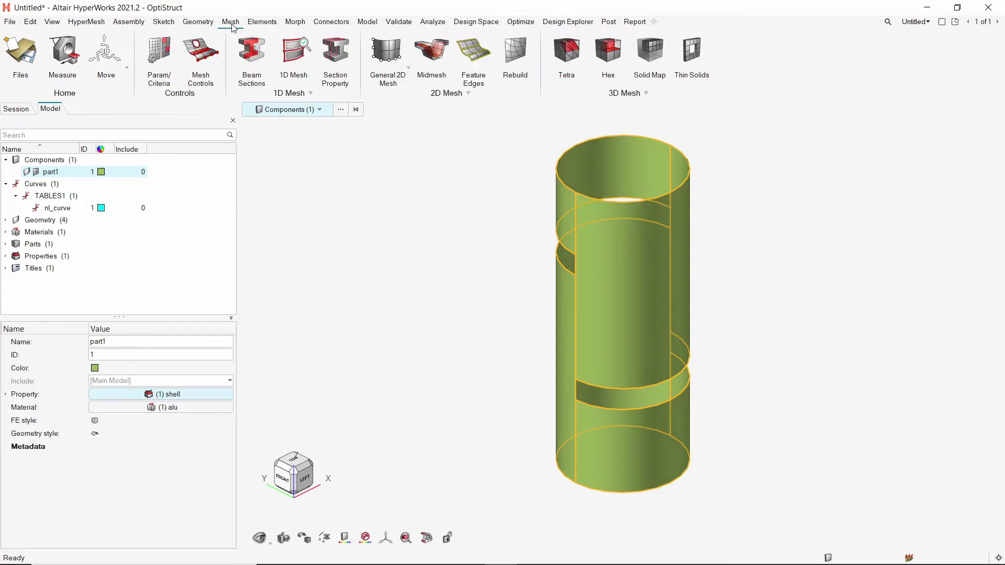
Mesh the four cylinder surfaces with General 2D Mesh at element size 4 (736 elements)
{"action": "left_click", "coordinate": [377, 55]}
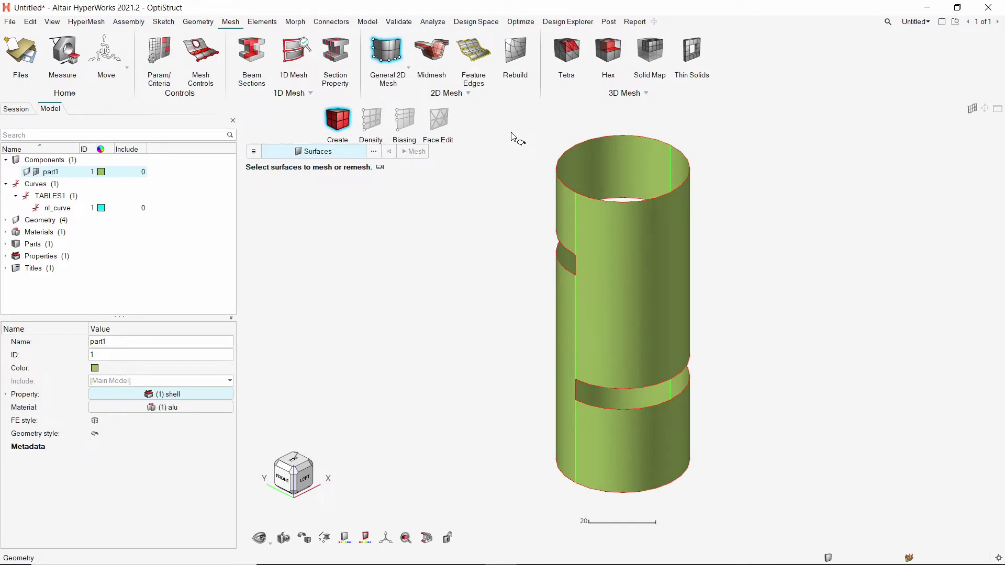
{"action": "left_click_drag", "start_coordinate": [511, 132], "coordinate": [768, 506]}
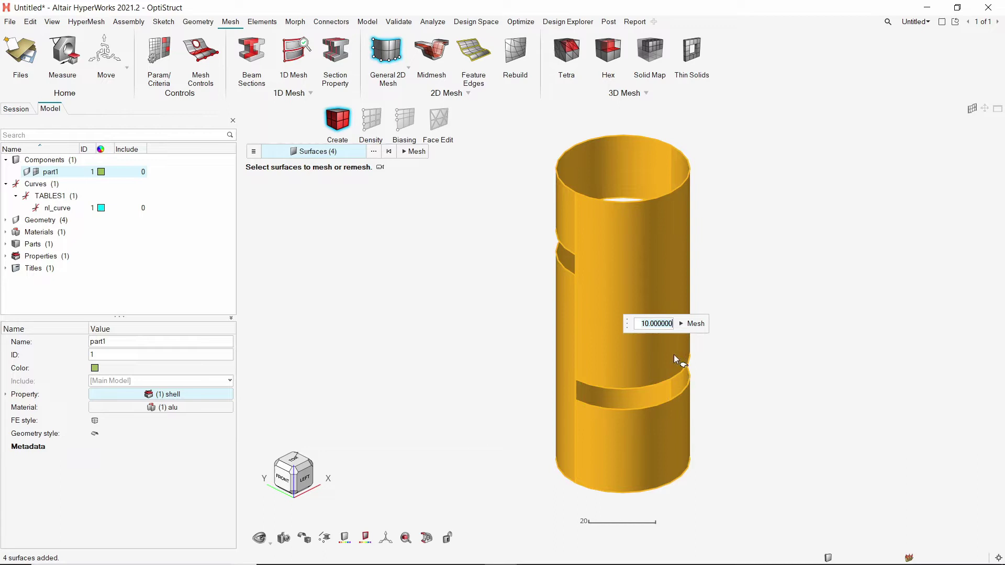
{"action": "type", "text": "4"}
{"action": "left_click", "coordinate": [688, 325]}
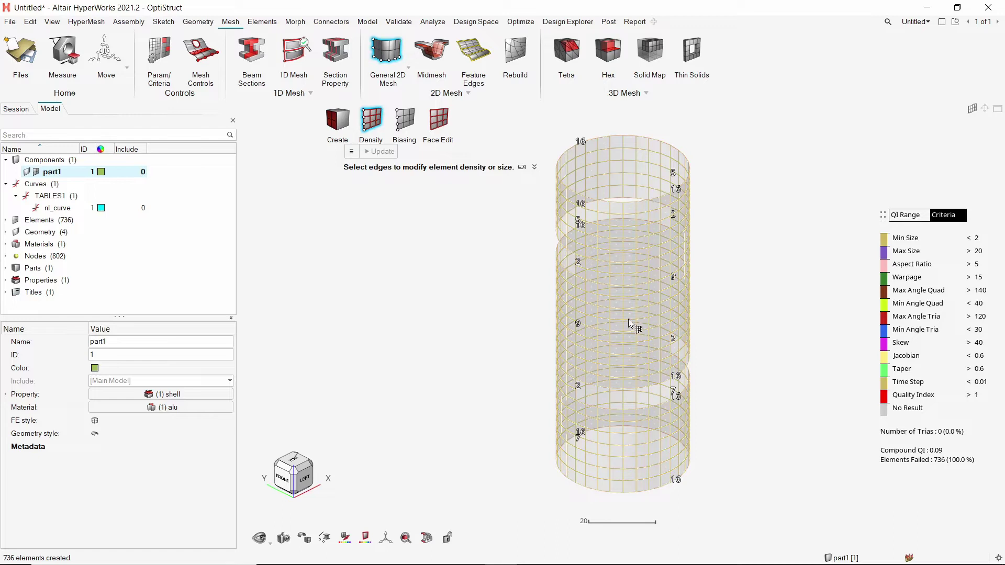
{"action": "right_click", "coordinate": [475, 255]}
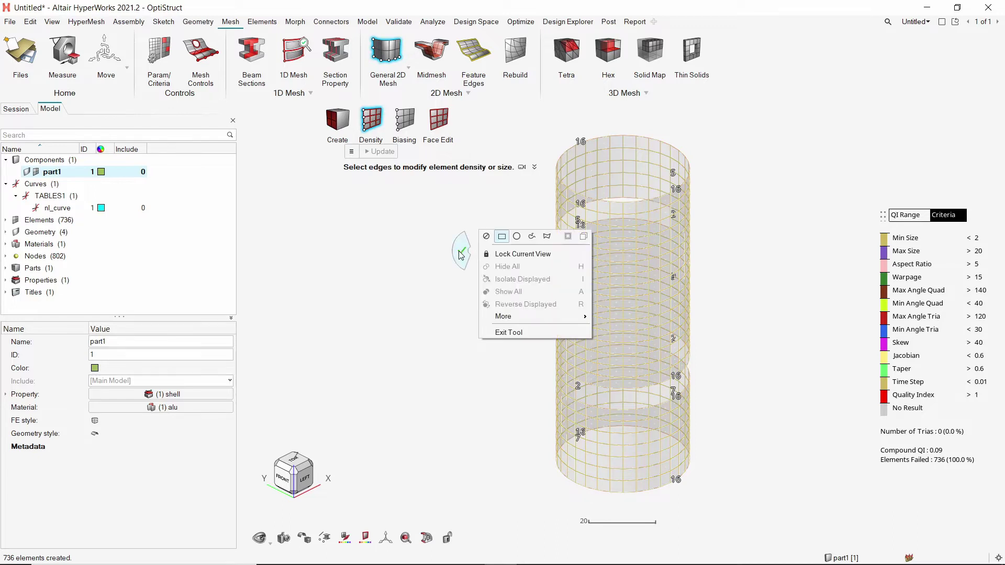
{"action": "left_click", "coordinate": [461, 255]}
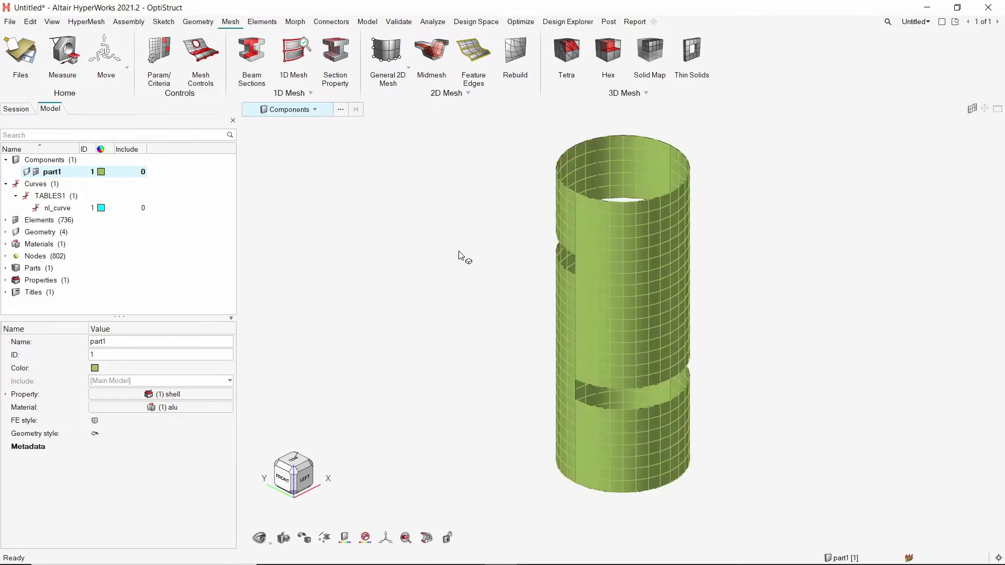
Hide part1's surface geometry and display the mesh as shaded elements with mesh lines
{"action": "left_click", "coordinate": [27, 173]}
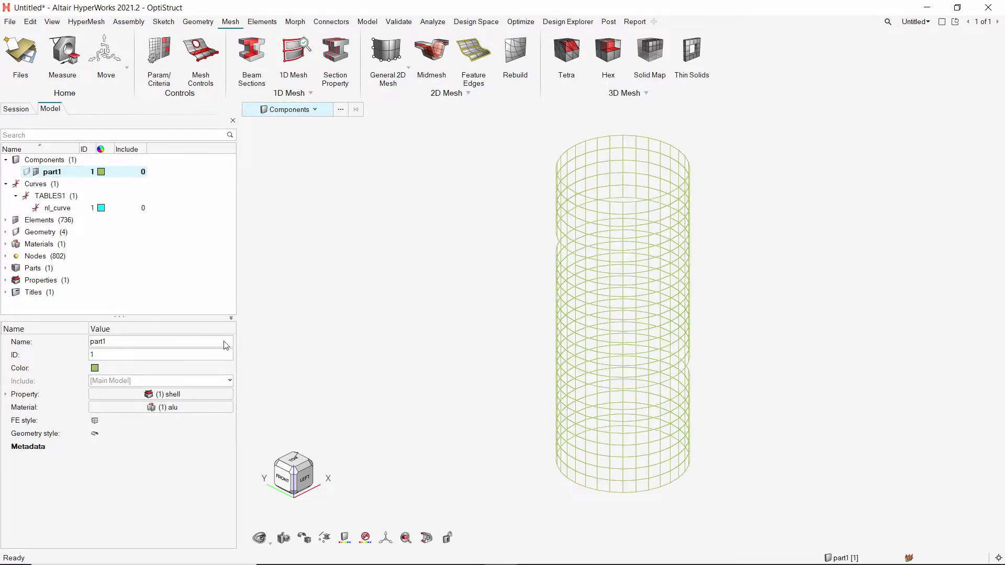
{"action": "mouse_move", "coordinate": [305, 539]}
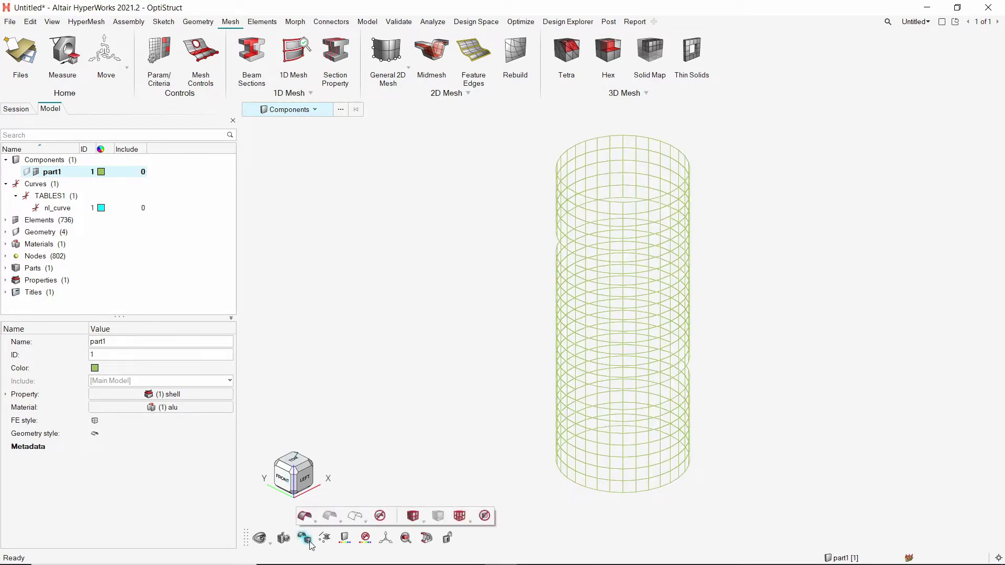
{"action": "left_click", "coordinate": [418, 519]}
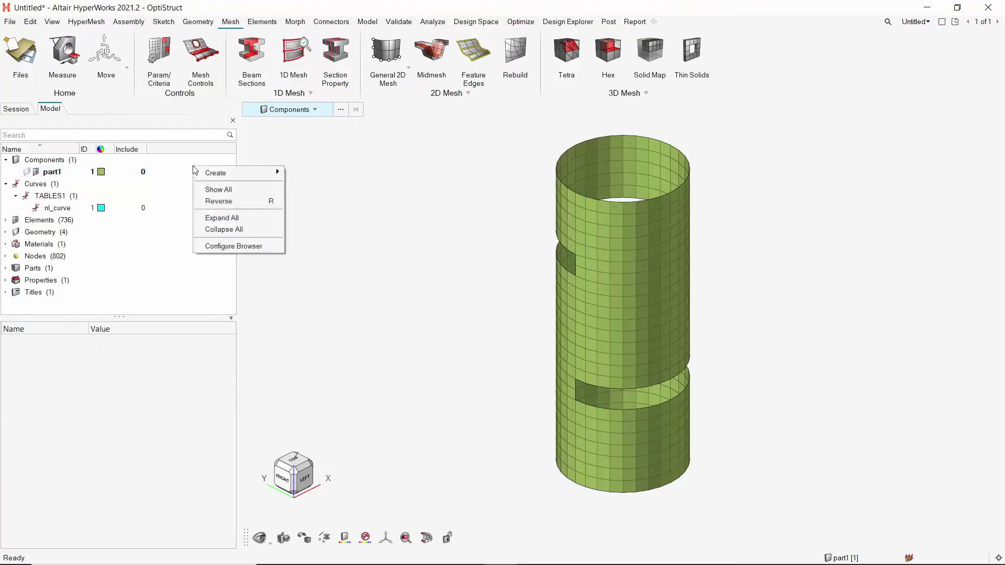
Create a second component named rigids in the Model browser
{"action": "mouse_move", "coordinate": [259, 175]}
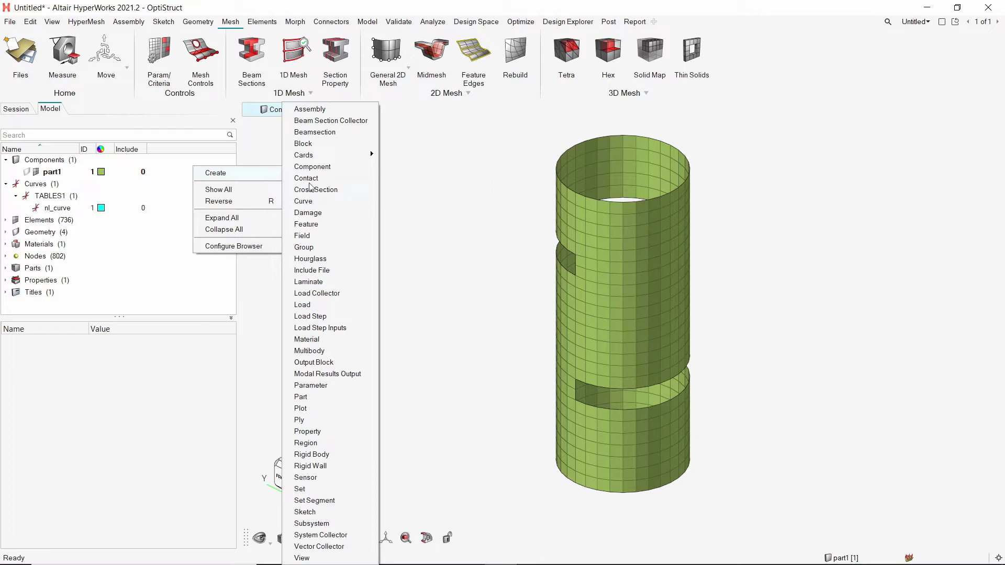
{"action": "left_click", "coordinate": [322, 168]}
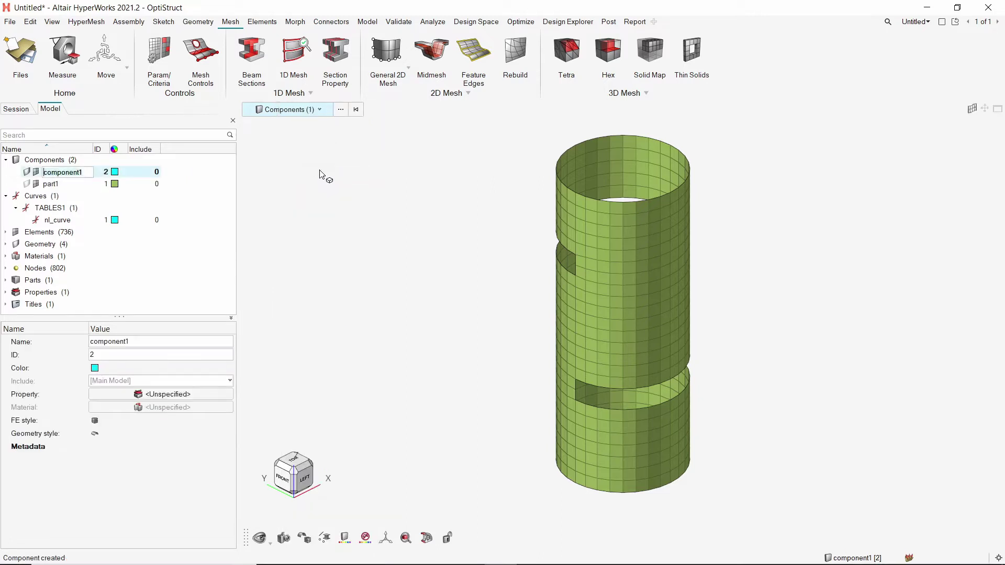
{"action": "type", "text": "rigids"}
{"action": "key", "text": "Return"}
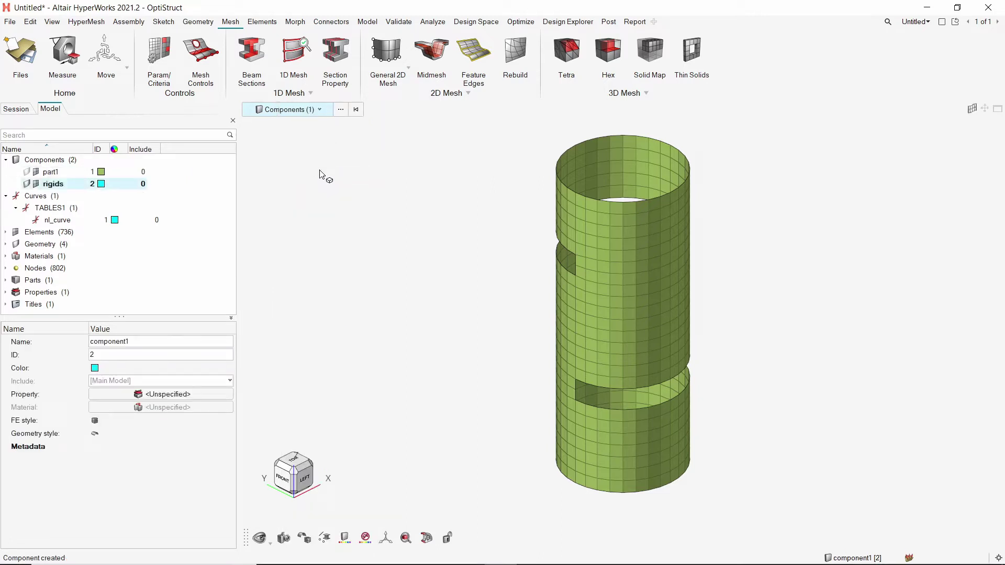
{"action": "left_click", "coordinate": [361, 24]}
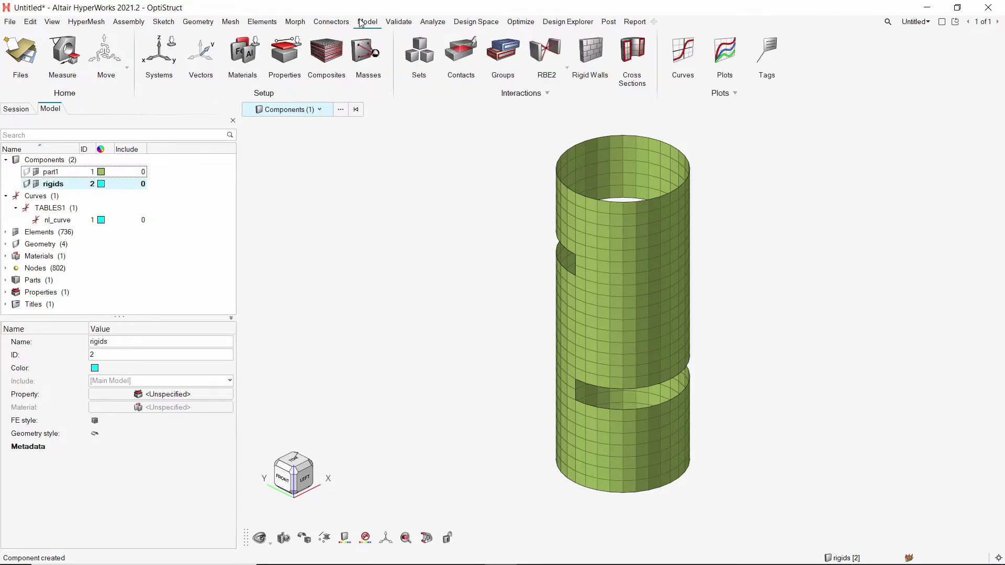
Create an RBE2 tying both top rim edges to a centre node, including rotational DOFs
{"action": "left_click", "coordinate": [556, 50]}
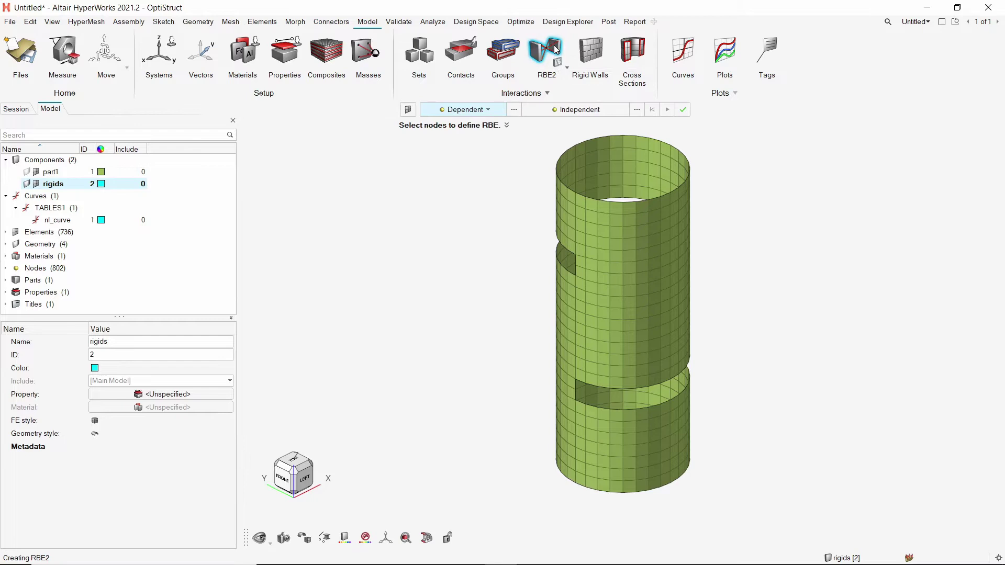
{"action": "left_click", "coordinate": [491, 113]}
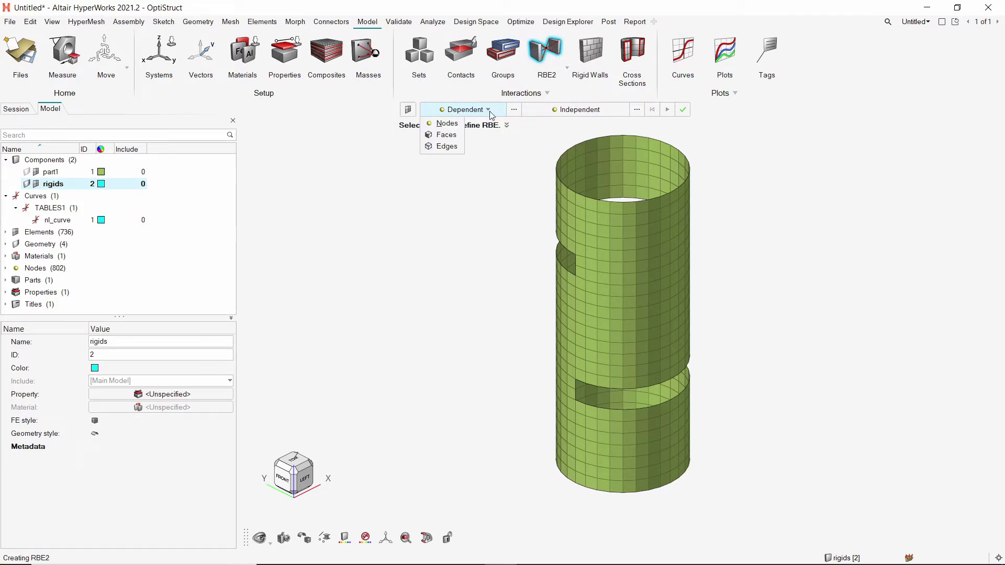
{"action": "left_click", "coordinate": [446, 146]}
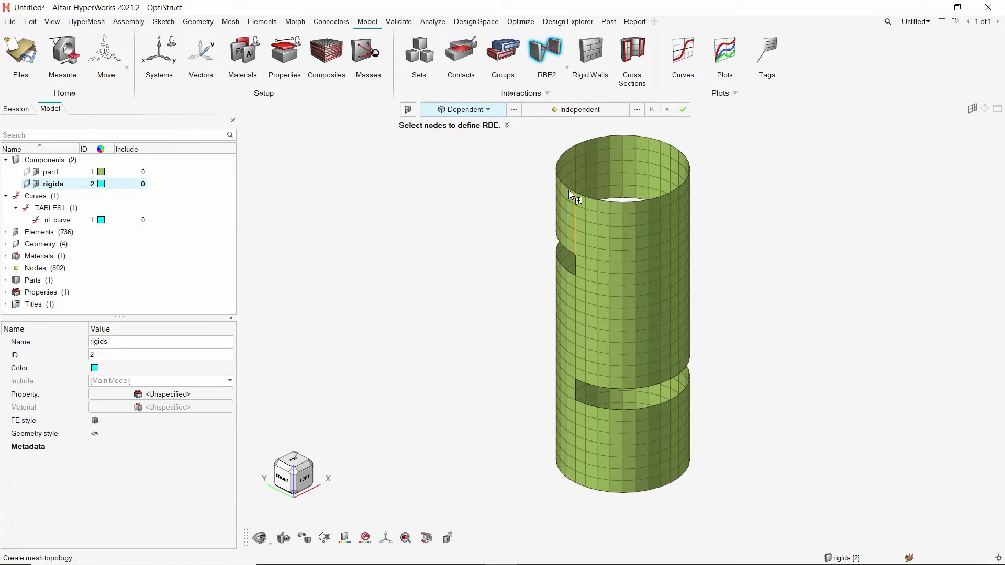
{"action": "left_click", "coordinate": [602, 203]}
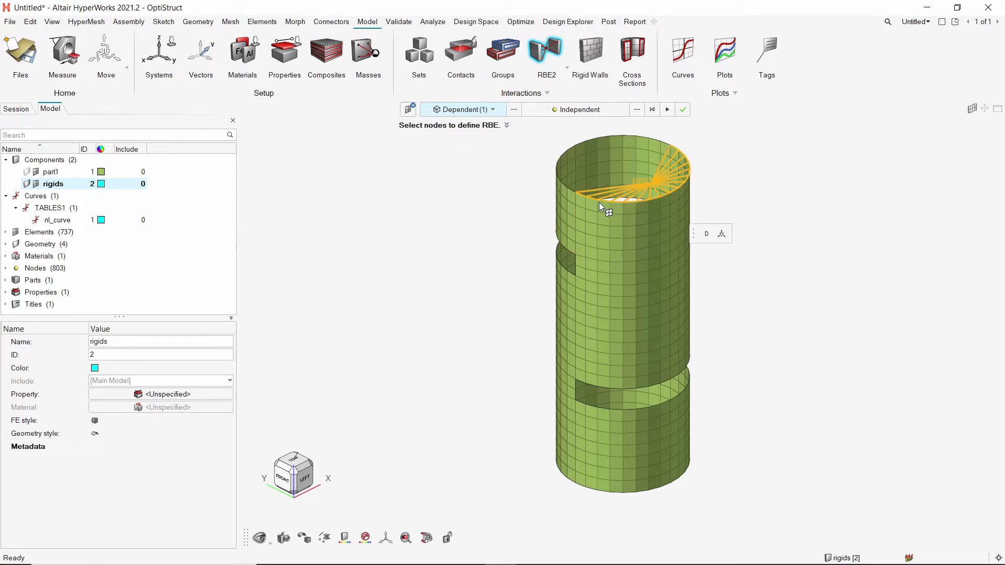
{"action": "left_click", "coordinate": [588, 142]}
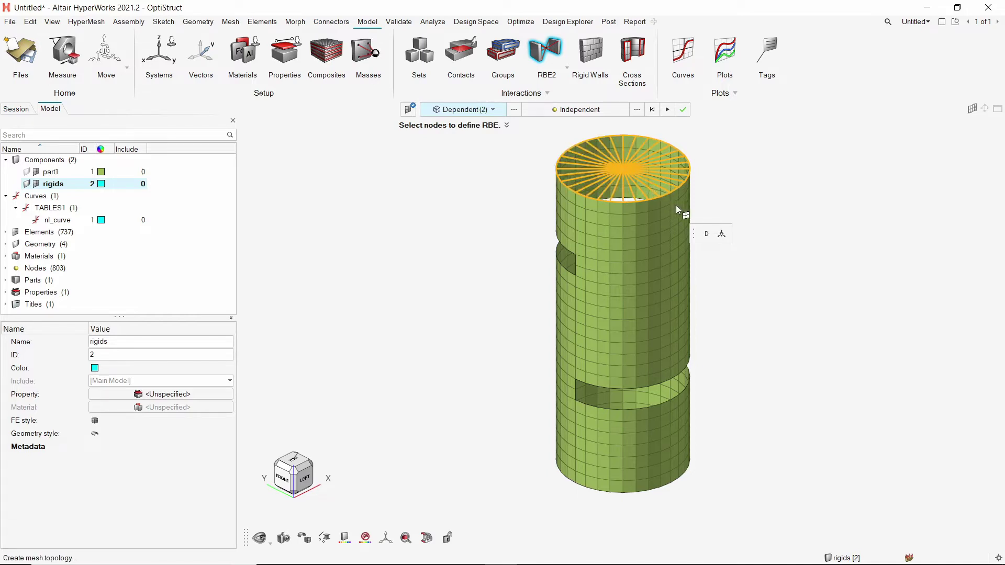
{"action": "left_click", "coordinate": [708, 235]}
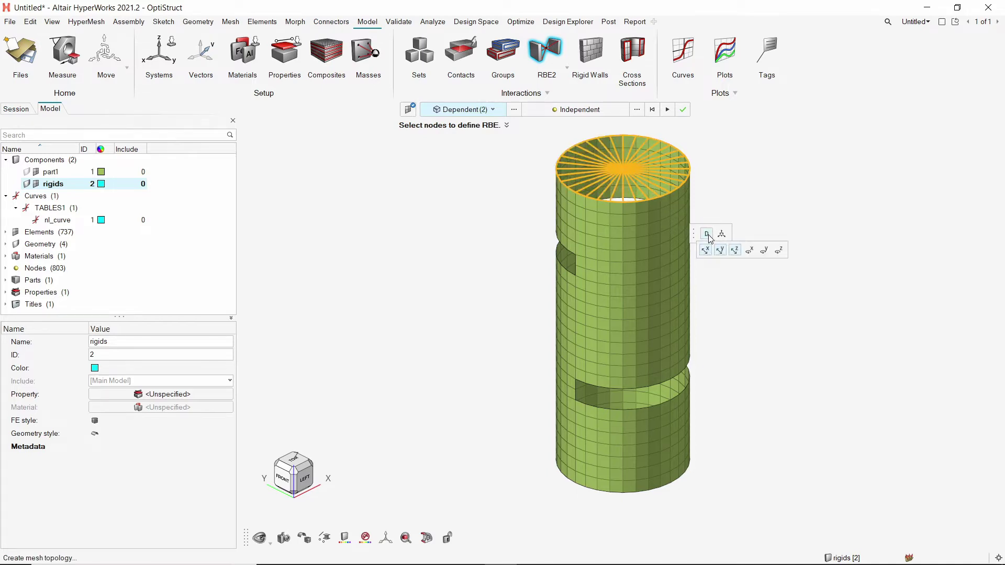
{"action": "left_click", "coordinate": [750, 251]}
{"action": "left_click", "coordinate": [764, 250]}
{"action": "left_click", "coordinate": [779, 251]}
{"action": "left_click", "coordinate": [667, 111]}
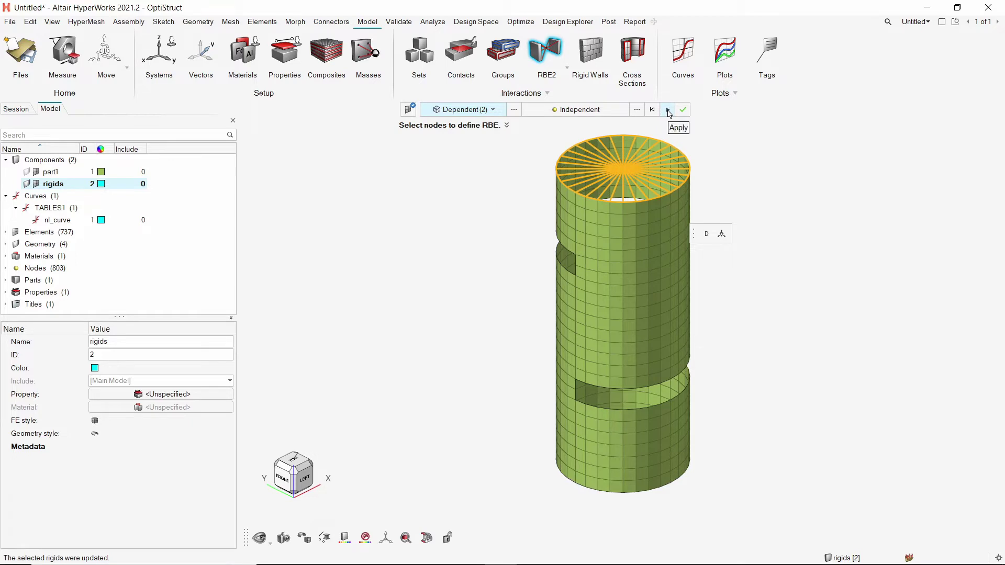
{"action": "left_click", "coordinate": [668, 111]}
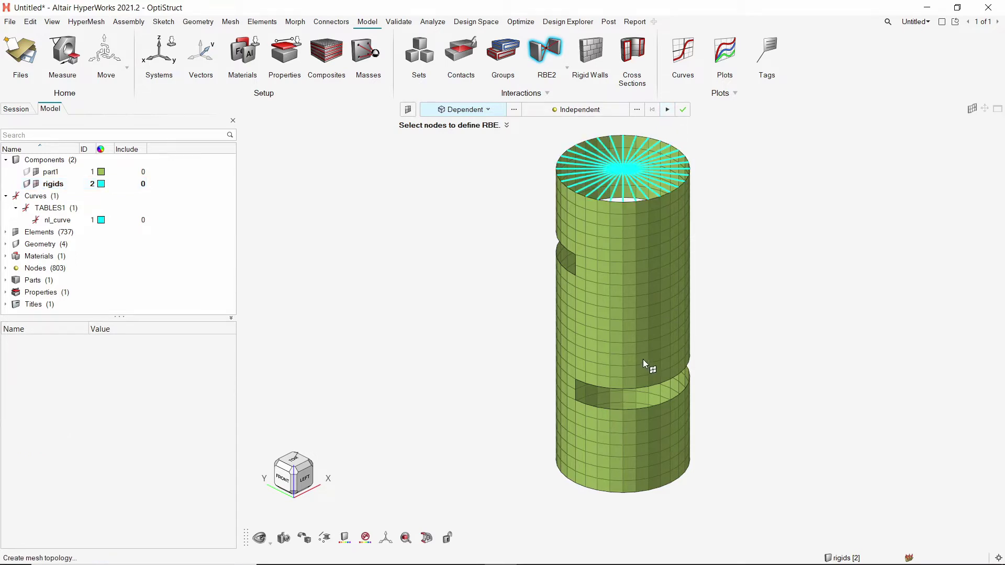
Tie both bottom rim edges of the cylinder to a centre node with a second RBE2 spider
{"action": "right_click_drag", "start_coordinate": [643, 359], "coordinate": [633, 264], "text": "ctrl"}
{"action": "left_click_drag", "start_coordinate": [618, 359], "coordinate": [586, 271], "text": "ctrl"}
{"action": "scroll", "coordinate": [609, 260], "scroll_direction": "up", "scroll_amount": 2}
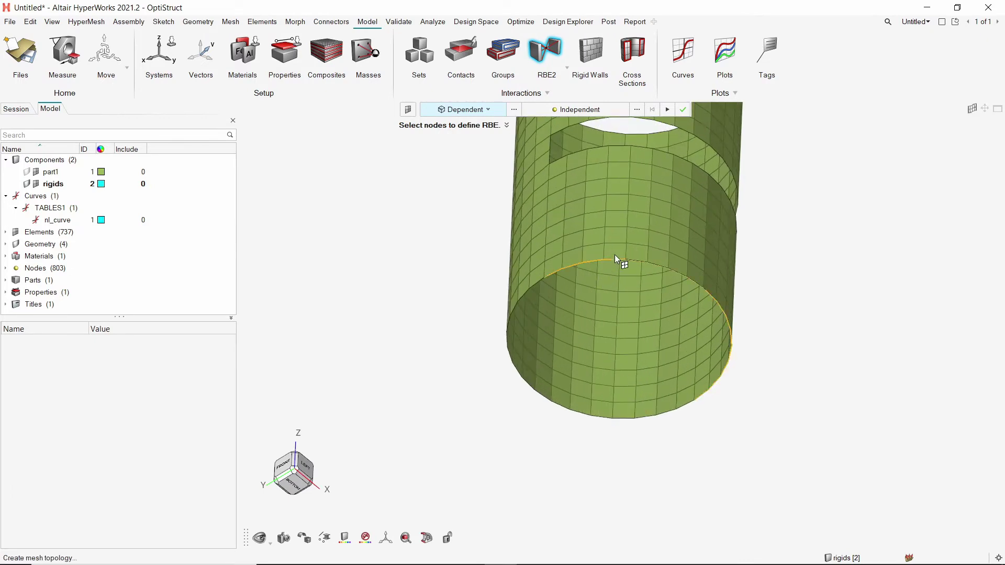
{"action": "left_click", "coordinate": [615, 255]}
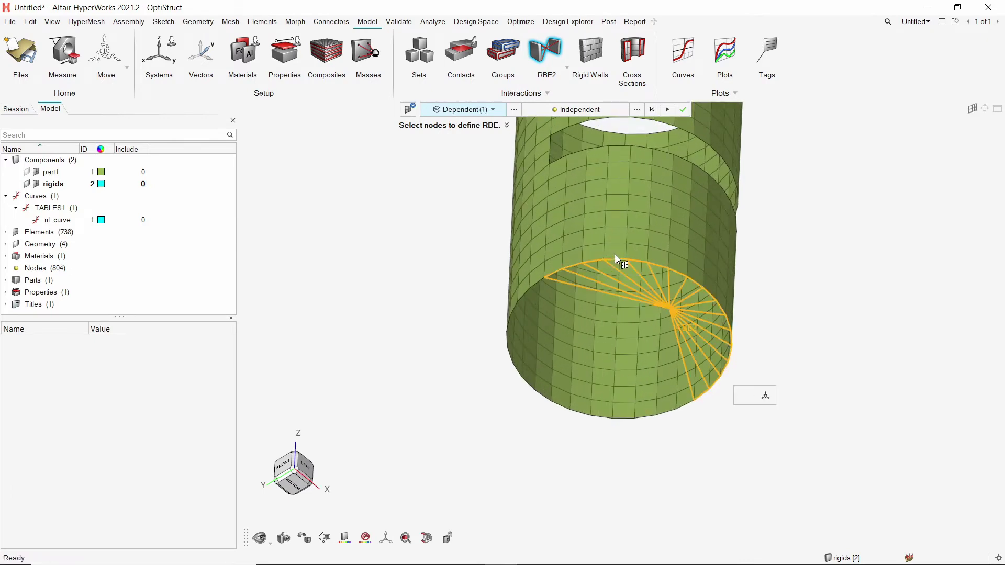
{"action": "left_click", "coordinate": [506, 360]}
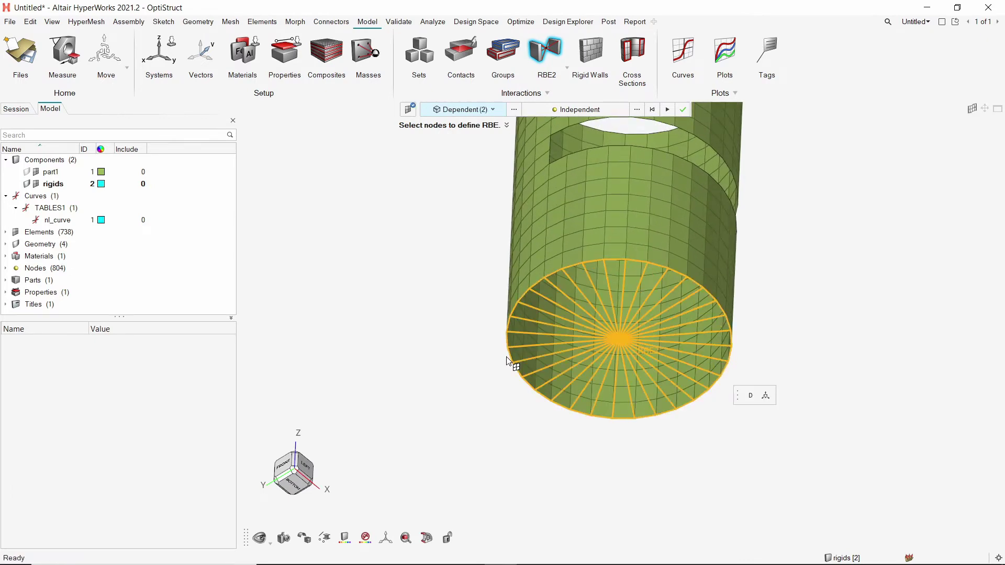
{"action": "left_click", "coordinate": [682, 109]}
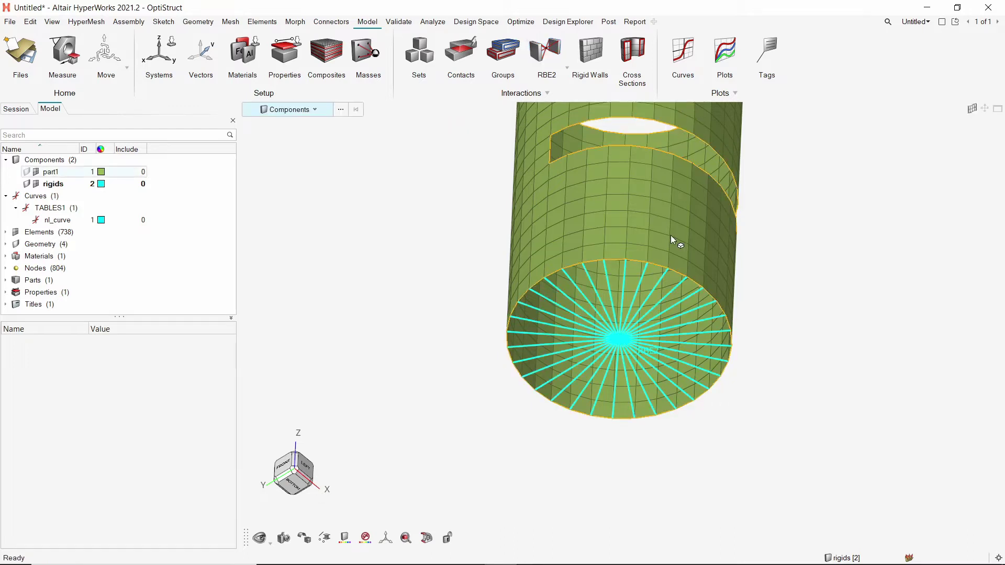
{"action": "scroll", "coordinate": [671, 239], "scroll_direction": "down", "scroll_amount": 5}
{"action": "left_click_drag", "start_coordinate": [656, 324], "coordinate": [647, 256], "text": "ctrl"}
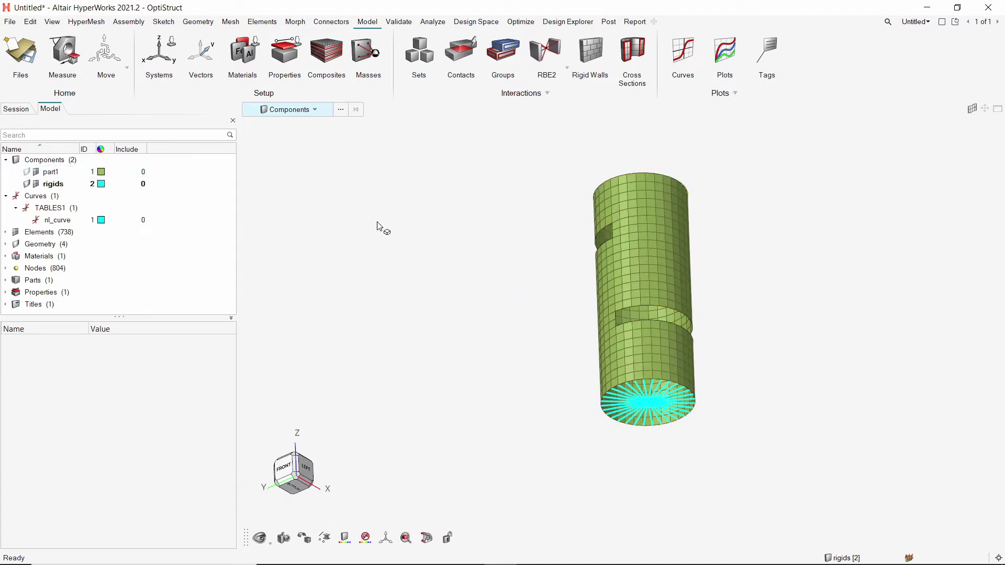
Create a new load collector and name it spc
{"action": "right_click", "coordinate": [196, 167]}
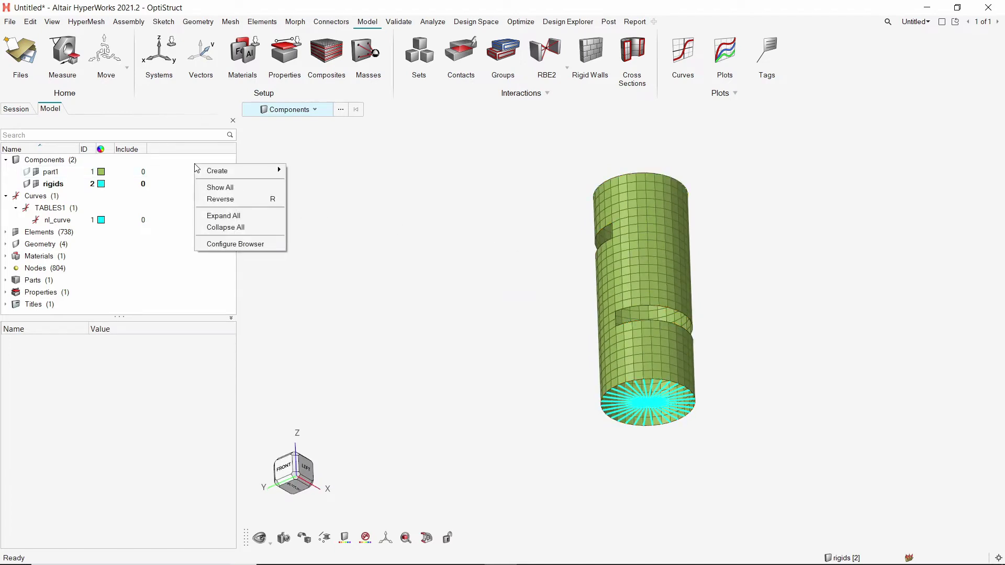
{"action": "mouse_move", "coordinate": [243, 171]}
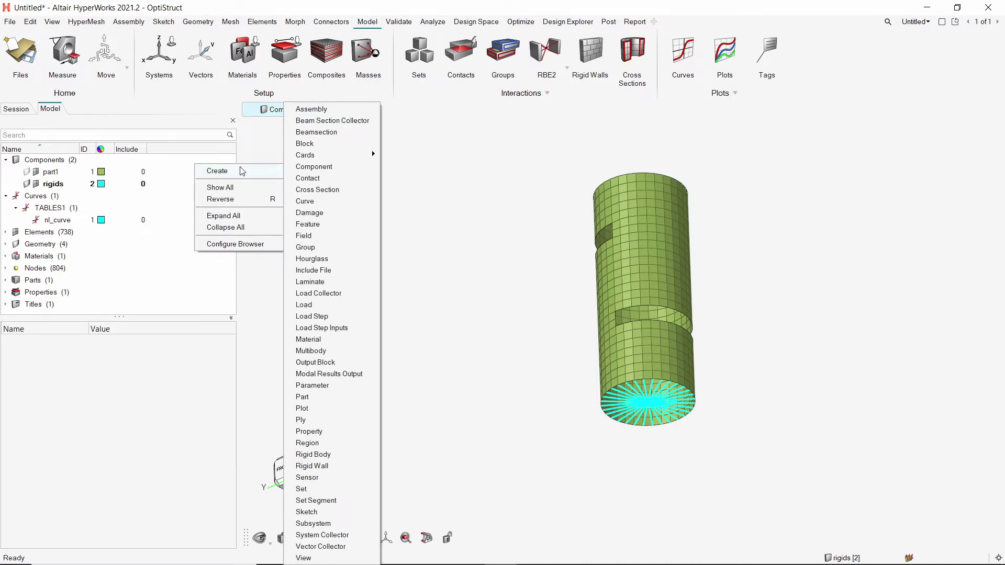
{"action": "left_click", "coordinate": [347, 294]}
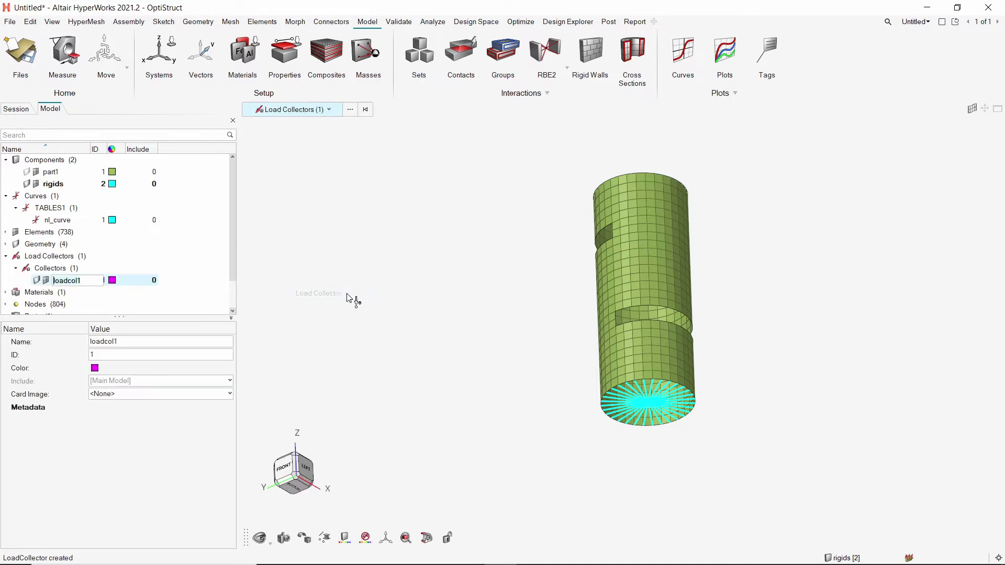
{"action": "type", "text": "spc"}
{"action": "key", "text": "Return"}
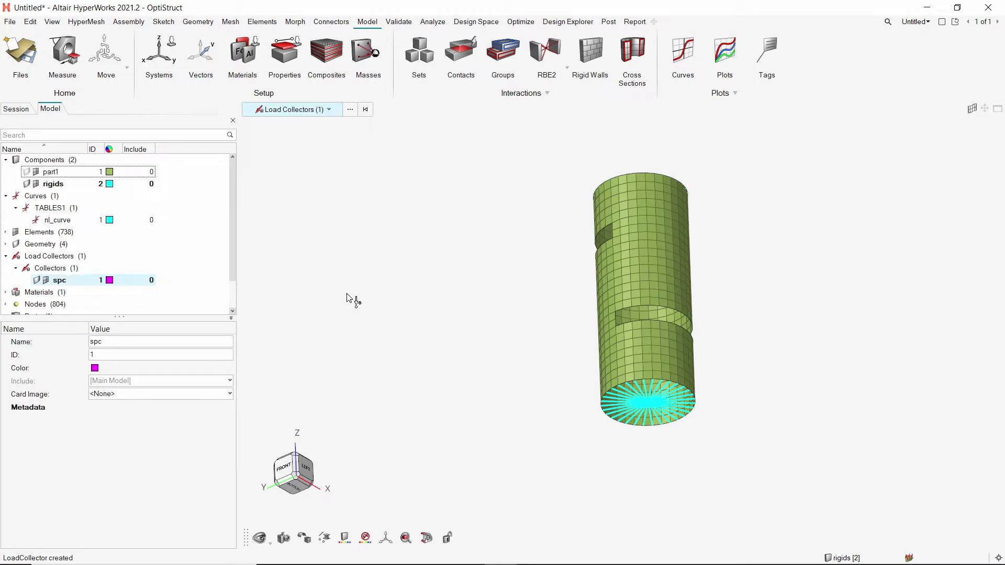
Fix all six DOFs at the bottom RBE2 centre node in the spc collector
{"action": "left_click", "coordinate": [433, 23]}
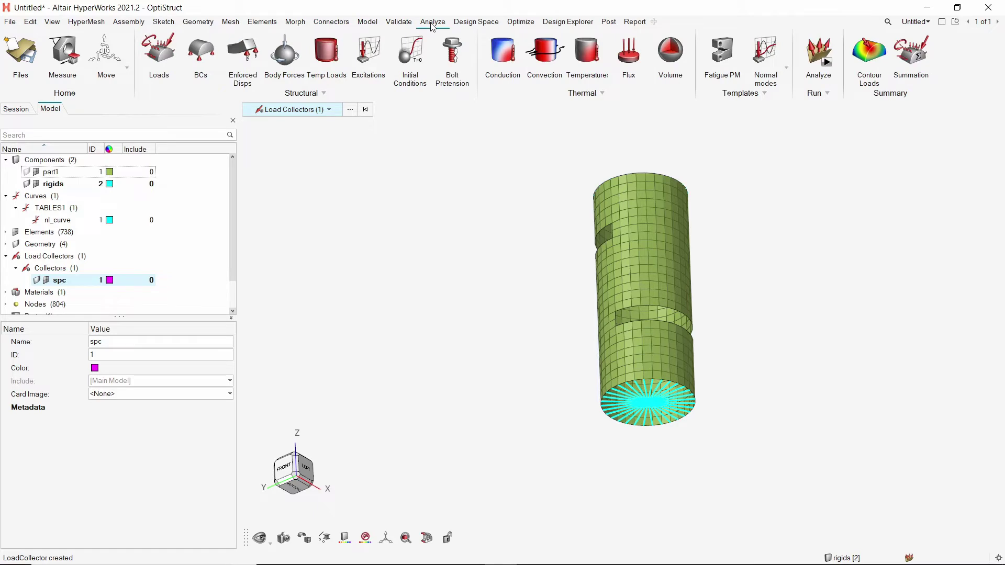
{"action": "left_click", "coordinate": [206, 54]}
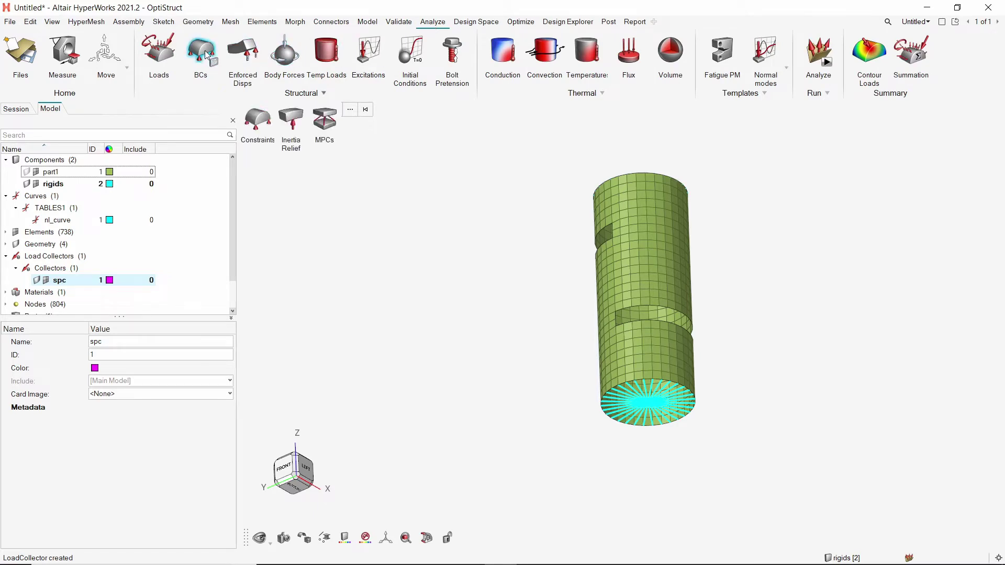
{"action": "left_click", "coordinate": [260, 128]}
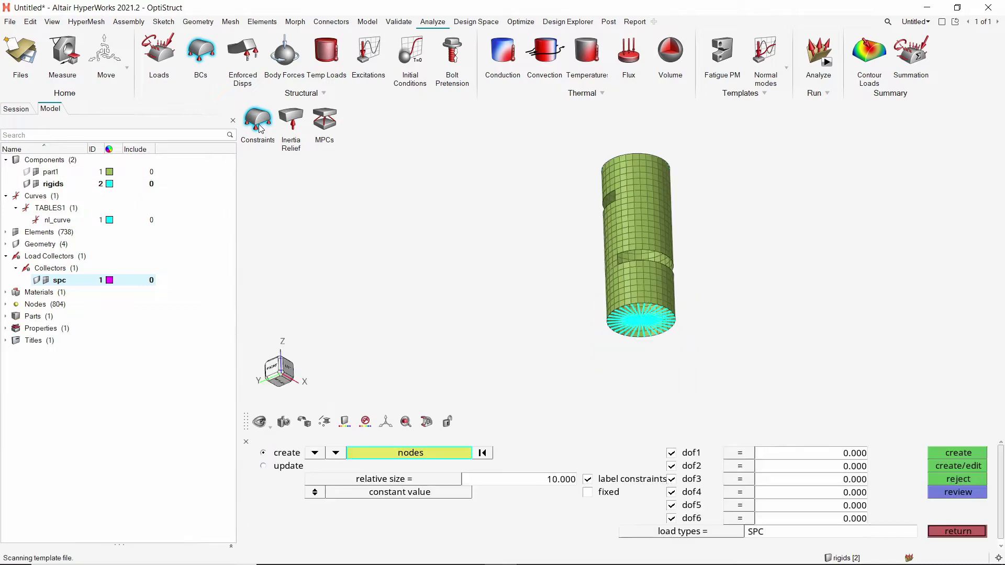
{"action": "scroll", "coordinate": [584, 285], "scroll_direction": "up", "scroll_amount": 10}
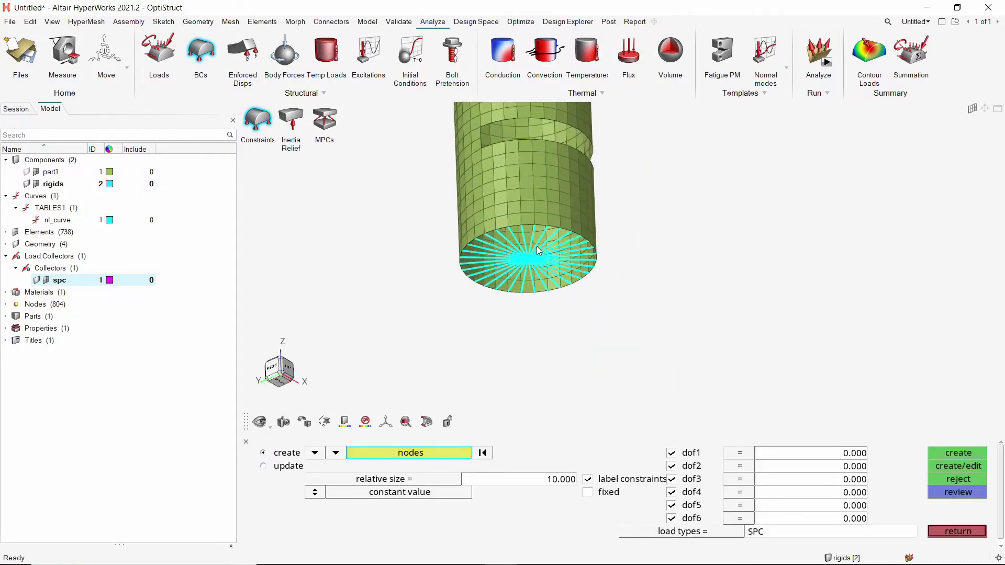
{"action": "scroll", "coordinate": [530, 283], "scroll_direction": "up", "scroll_amount": 3}
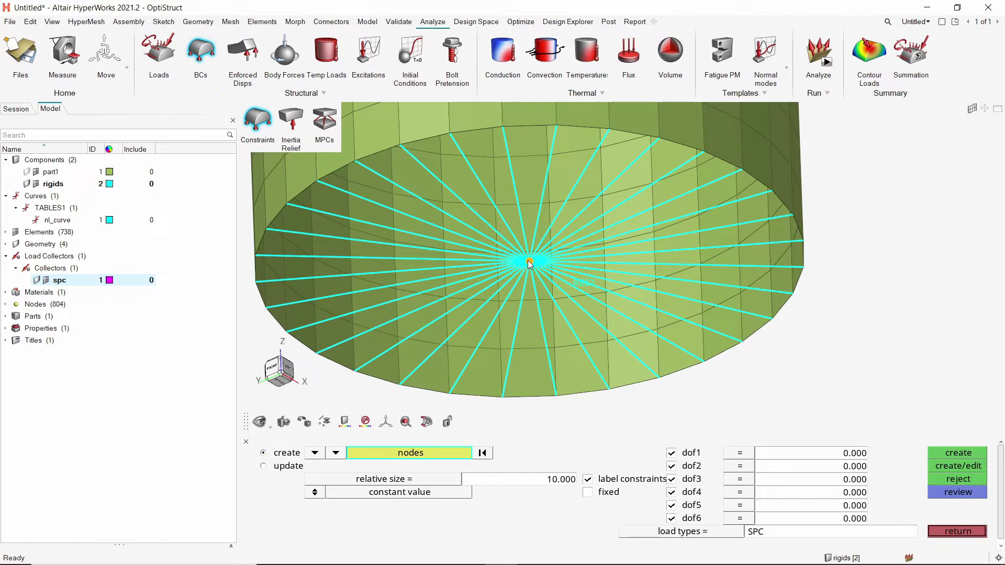
{"action": "left_click", "coordinate": [530, 262]}
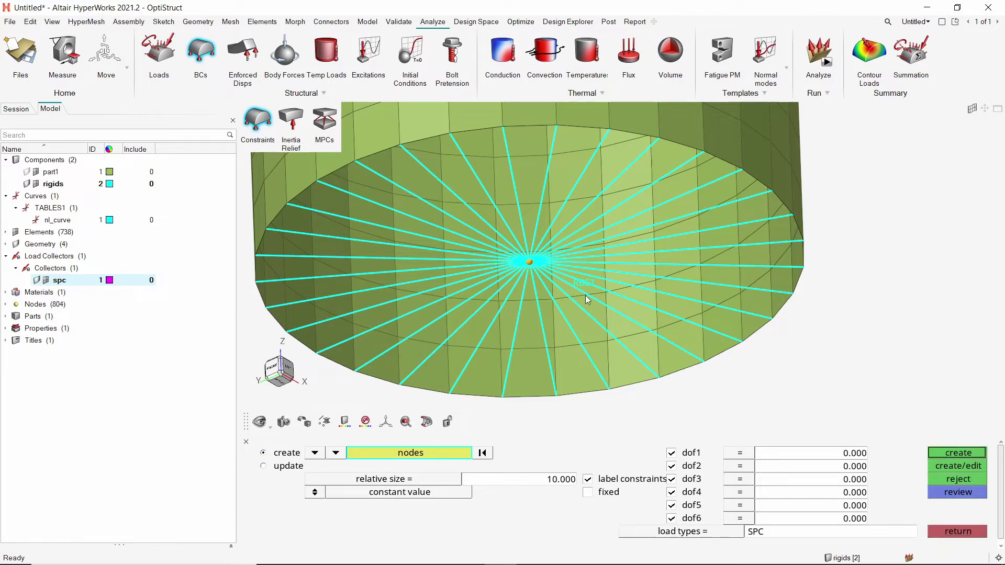
{"action": "left_click", "coordinate": [955, 454]}
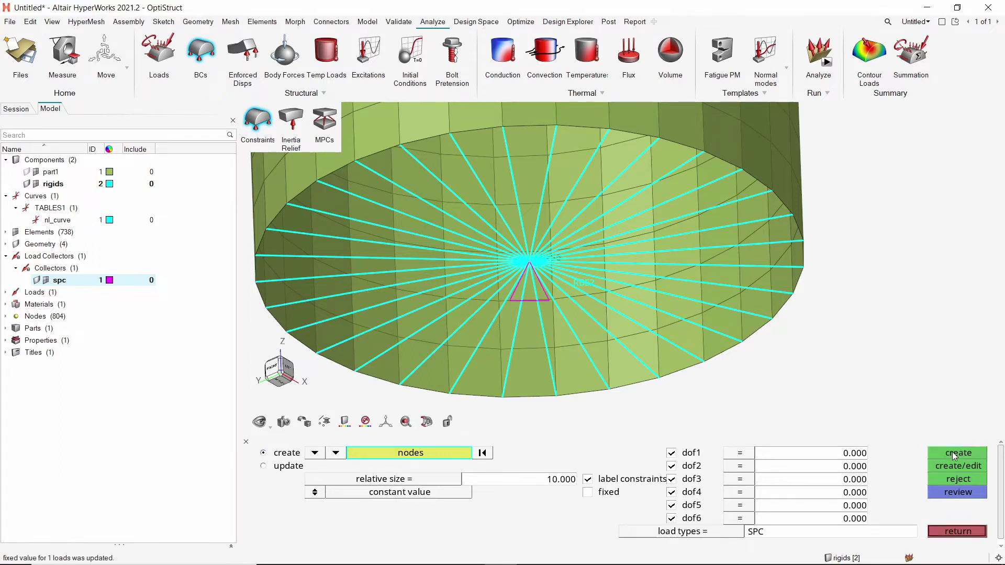
Fix all six DOFs at the top RBE2 centre node as well
{"action": "scroll", "coordinate": [596, 264], "scroll_direction": "down", "scroll_amount": 8}
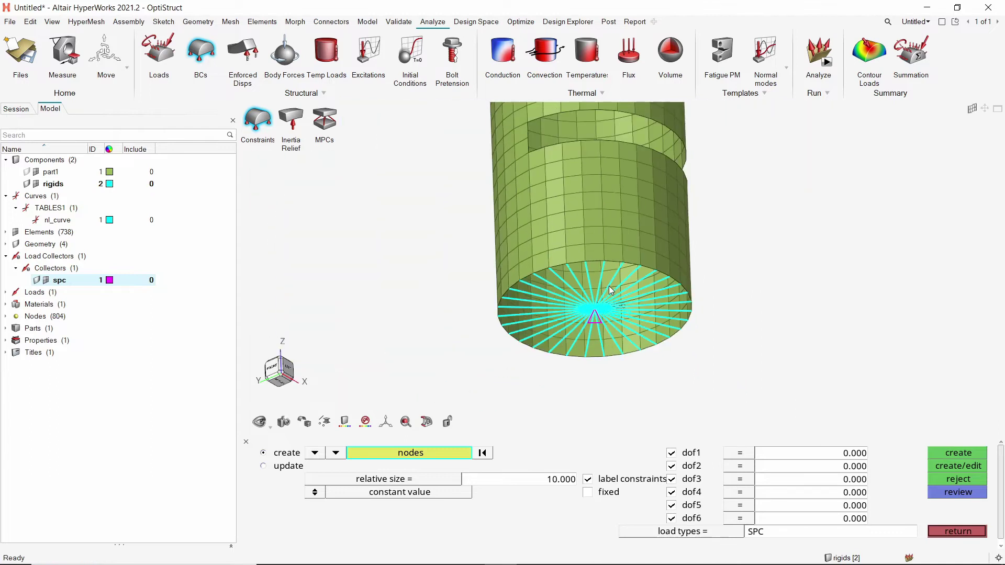
{"action": "key", "text": "i"}
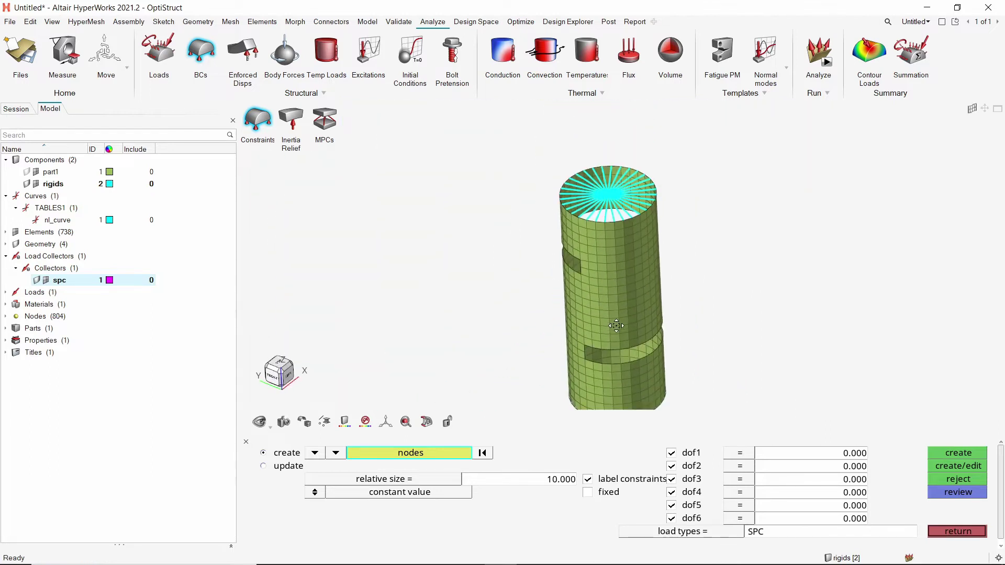
{"action": "scroll", "coordinate": [598, 217], "scroll_direction": "up", "scroll_amount": 5}
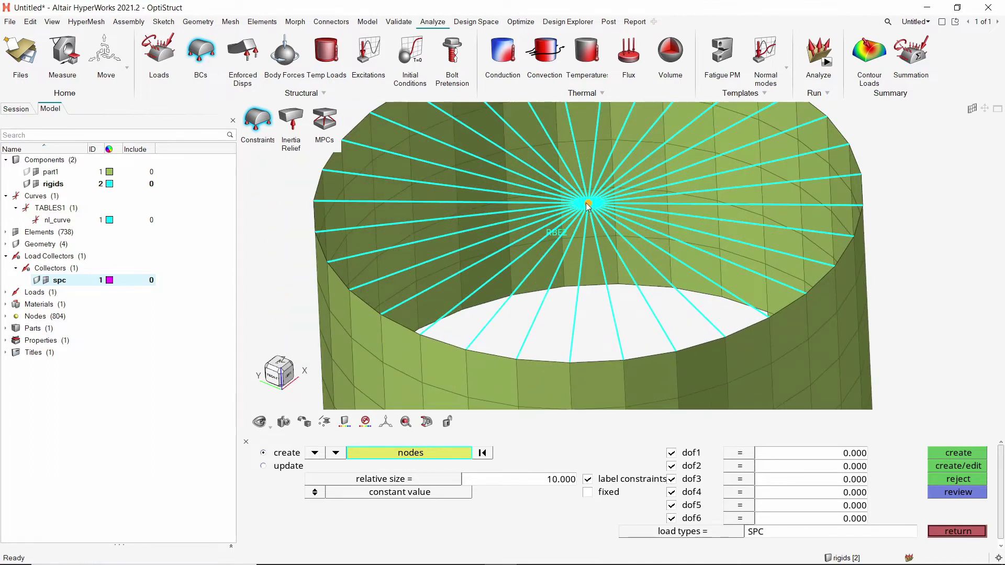
{"action": "left_click", "coordinate": [588, 204]}
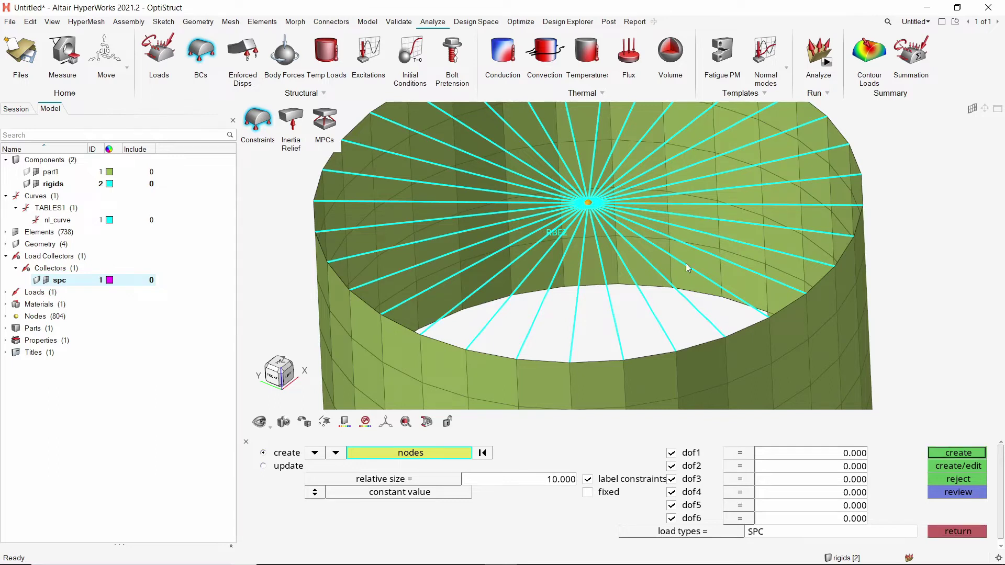
{"action": "left_click", "coordinate": [969, 453]}
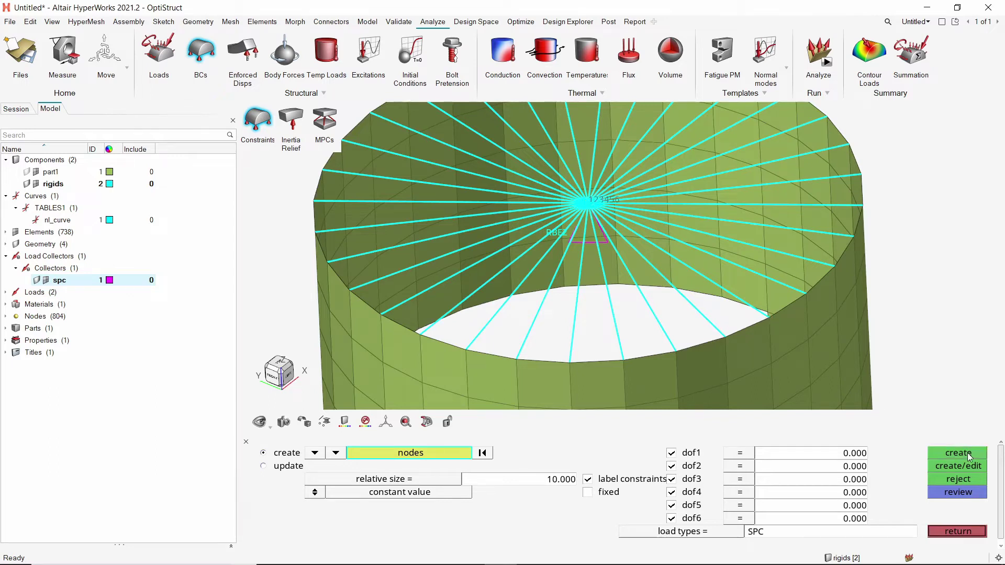
{"action": "left_click", "coordinate": [970, 533]}
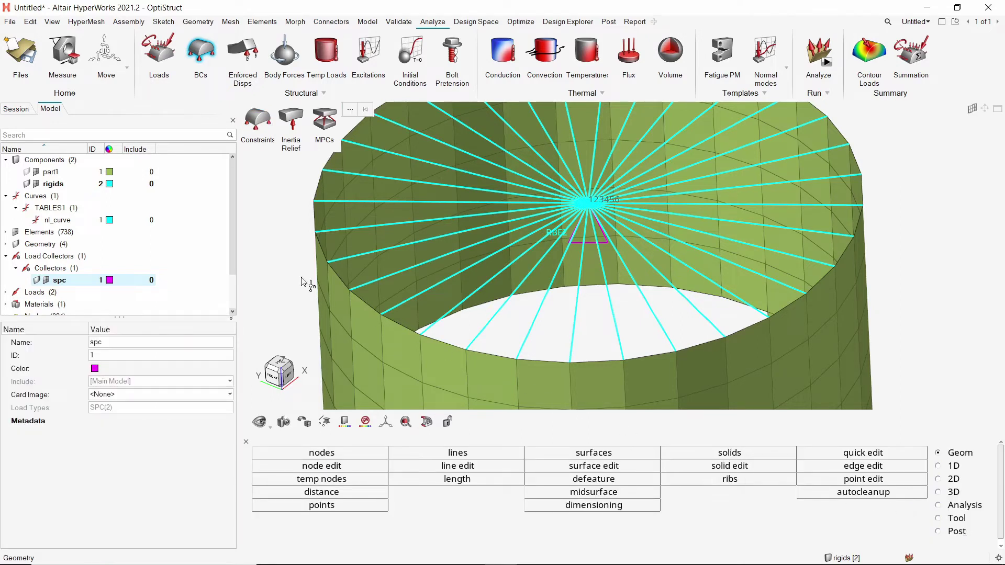
Create another load collector named enf_disp
{"action": "right_click", "coordinate": [193, 190]}
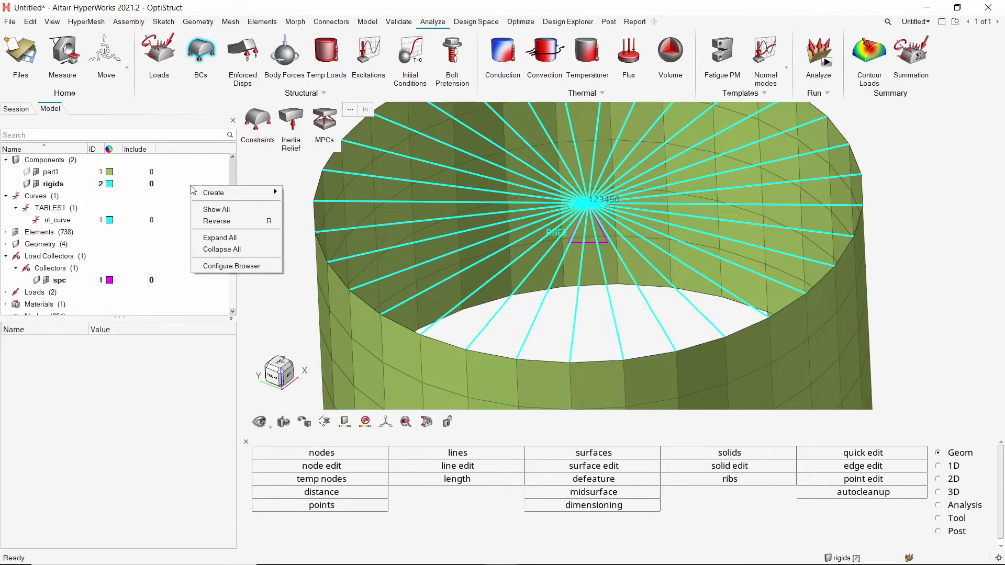
{"action": "mouse_move", "coordinate": [251, 197]}
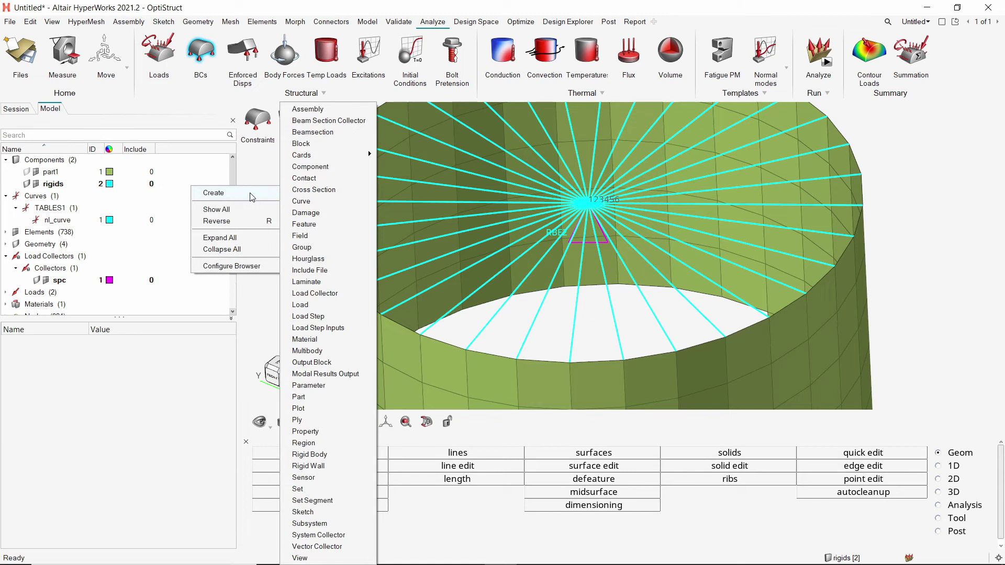
{"action": "left_click", "coordinate": [343, 295]}
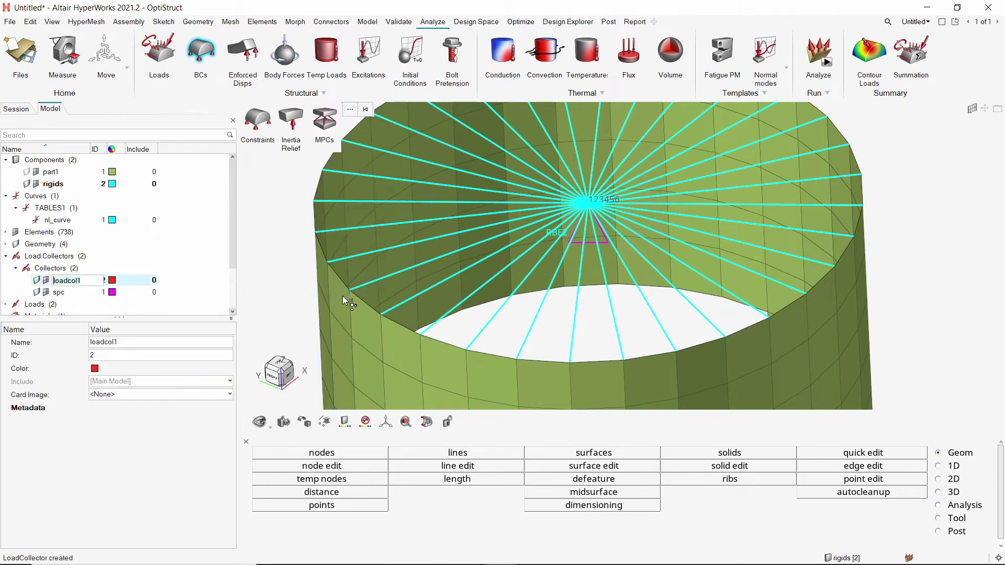
{"action": "type", "text": "enf_disp"}
{"action": "key", "text": "Return"}
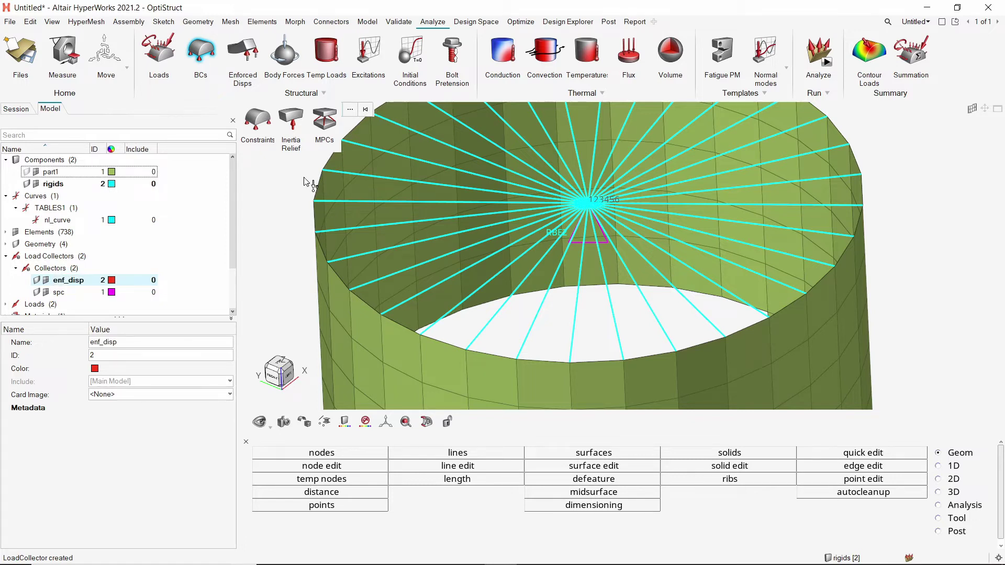
Apply an SPCD enforced displacement of -5.000 on dof3 only at the top centre node
{"action": "left_click", "coordinate": [259, 120]}
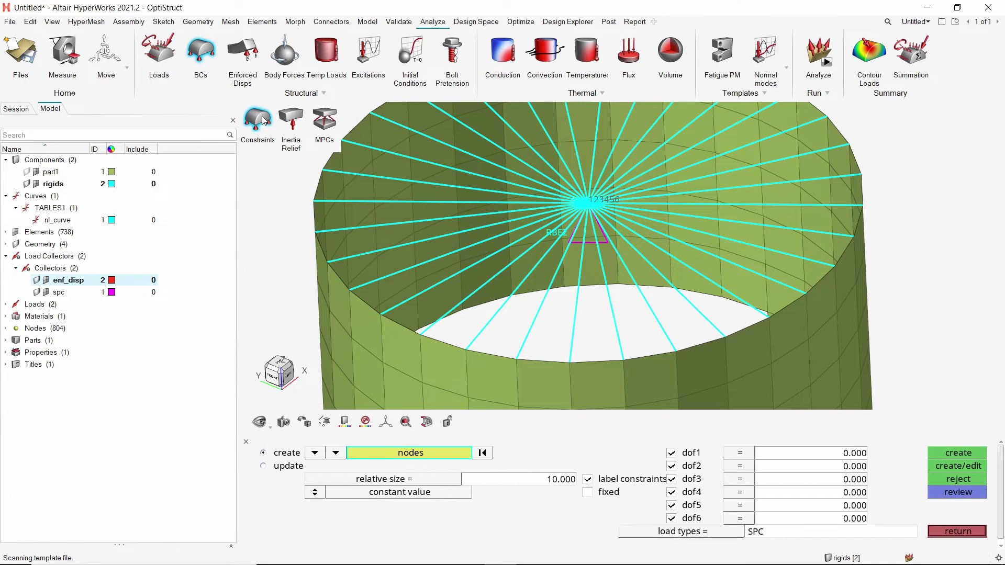
{"action": "left_click", "coordinate": [589, 204]}
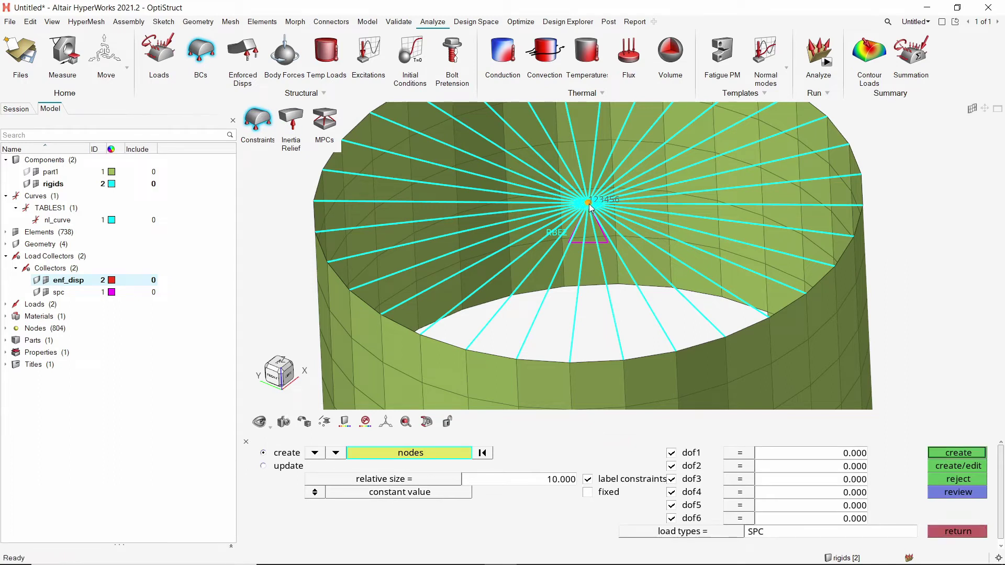
{"action": "left_click", "coordinate": [692, 453]}
{"action": "left_click", "coordinate": [697, 466]}
{"action": "left_click", "coordinate": [698, 493]}
{"action": "left_click", "coordinate": [698, 507]}
{"action": "left_click", "coordinate": [698, 520]}
{"action": "left_click", "coordinate": [777, 485]}
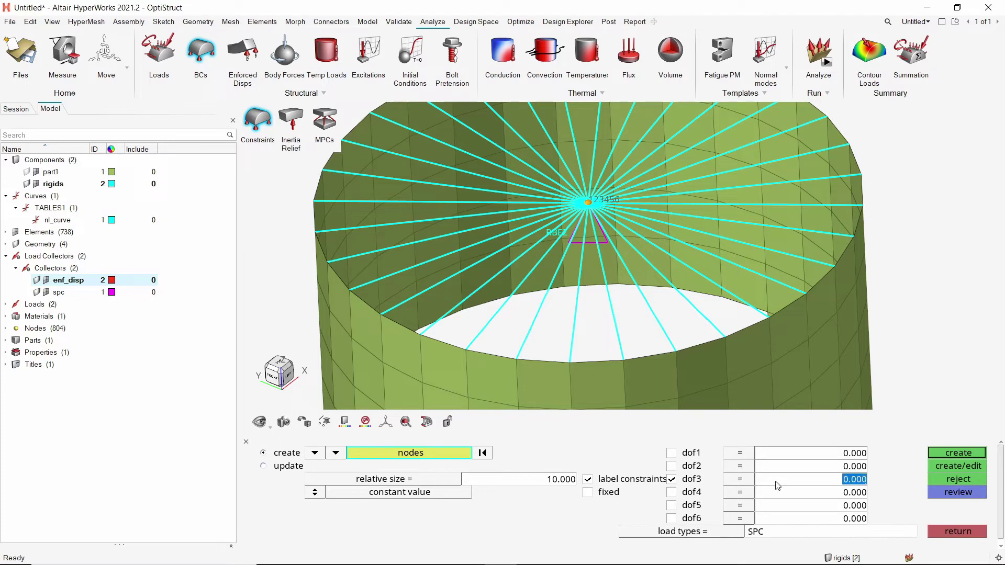
{"action": "type", "text": "-5.000"}
{"action": "left_click", "coordinate": [722, 532]}
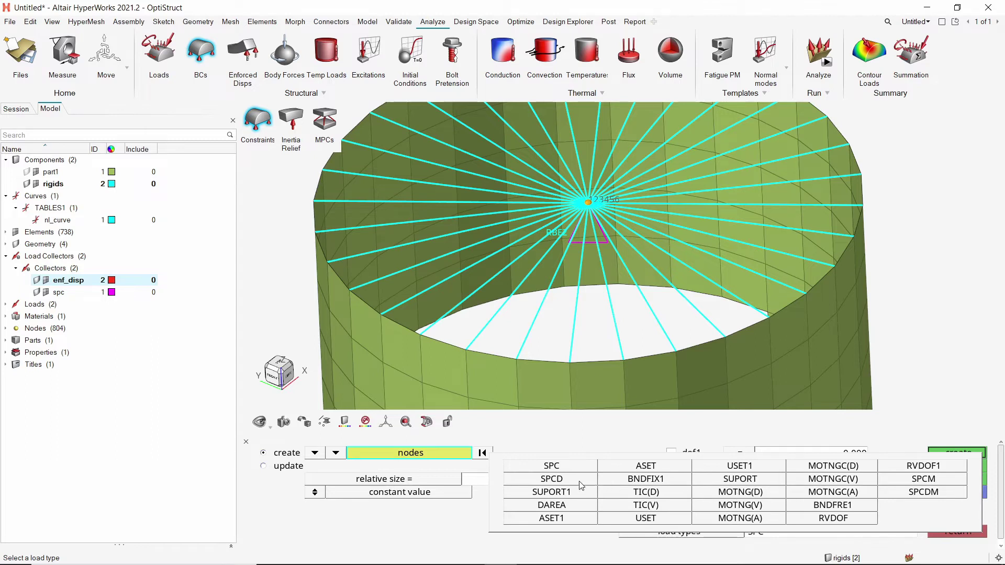
{"action": "left_click", "coordinate": [552, 479]}
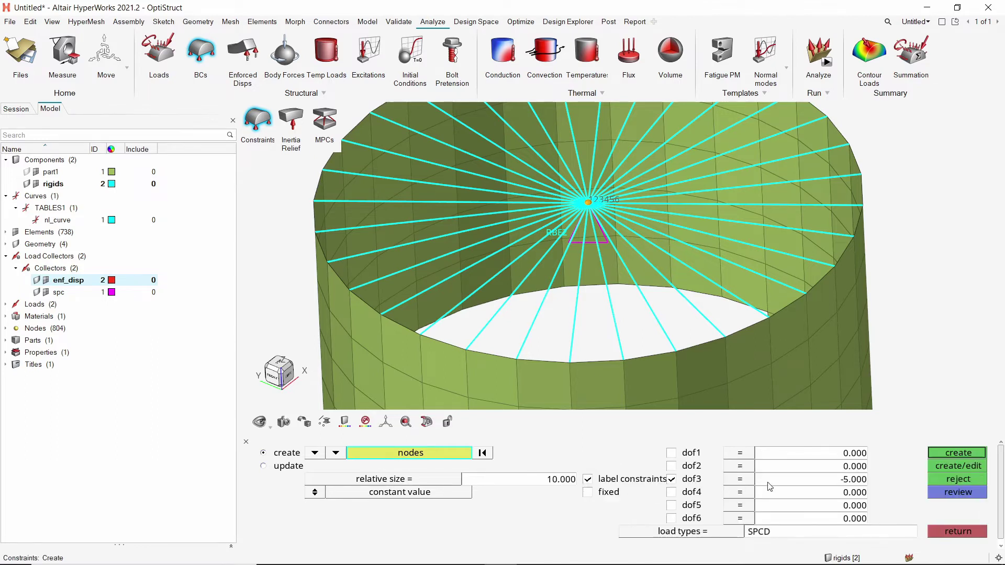
{"action": "left_click", "coordinate": [972, 457]}
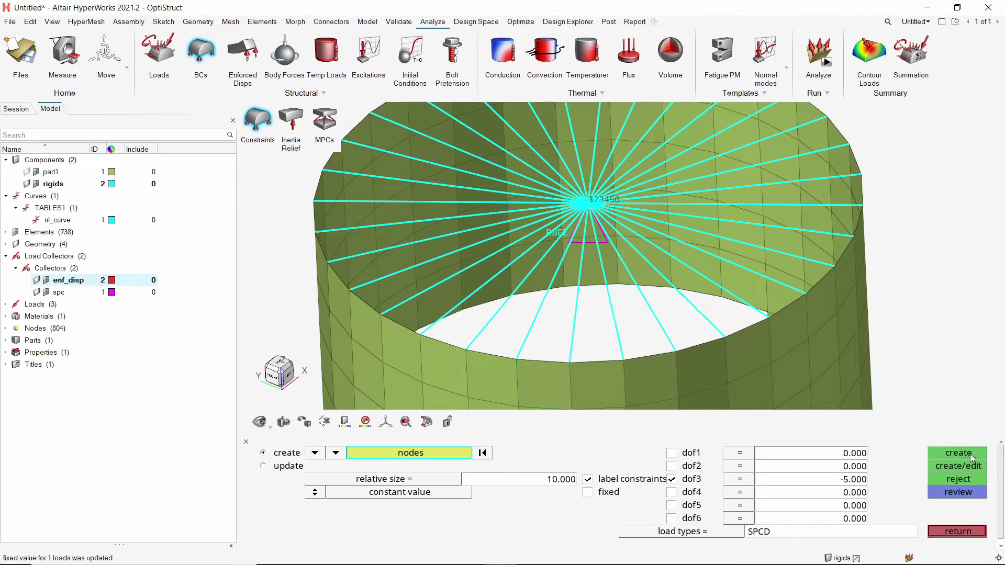
{"action": "left_click", "coordinate": [973, 532]}
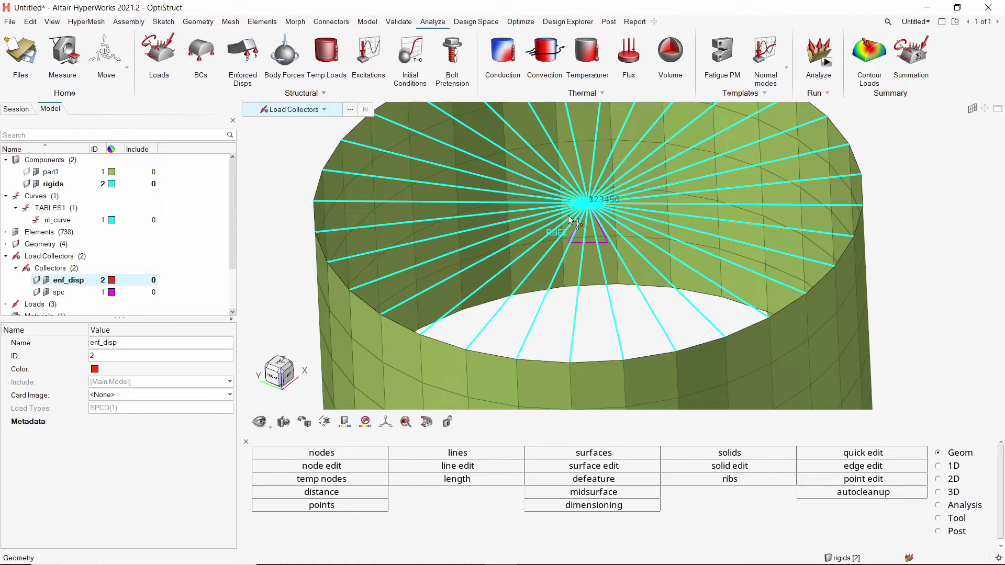
Create a new load step named nl_stat
{"action": "scroll", "coordinate": [595, 212], "scroll_direction": "down", "scroll_amount": 5}
{"action": "mouse_move", "coordinate": [595, 212]}
{"action": "left_mouse_down", "text": "ctrl"}
{"action": "mouse_move", "coordinate": [591, 259]}
{"action": "mouse_move", "coordinate": [596, 200]}
{"action": "mouse_move", "coordinate": [594, 216]}
{"action": "left_mouse_up", "text": "ctrl"}
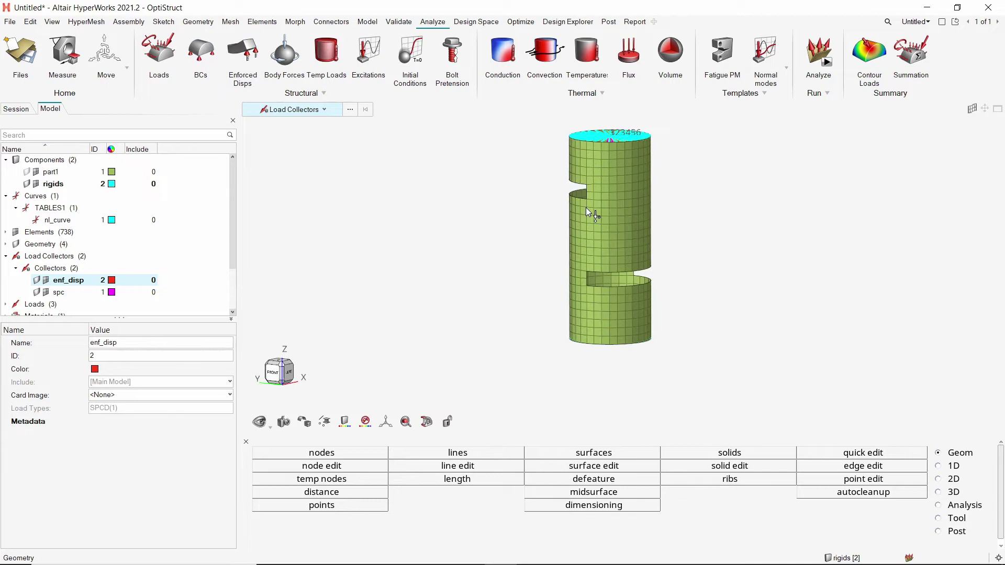
{"action": "right_click", "coordinate": [205, 166]}
{"action": "mouse_move", "coordinate": [272, 176]}
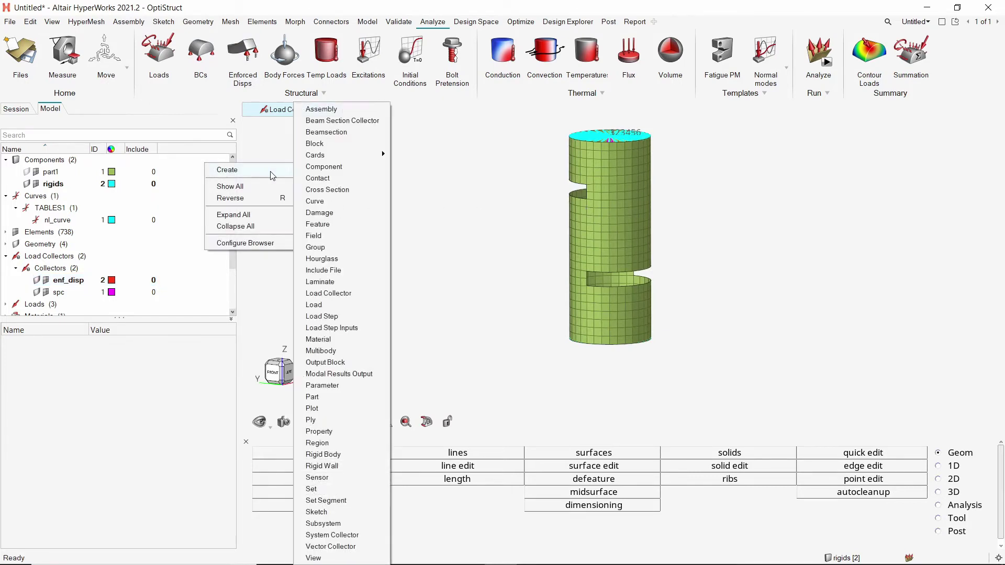
{"action": "left_click", "coordinate": [369, 315]}
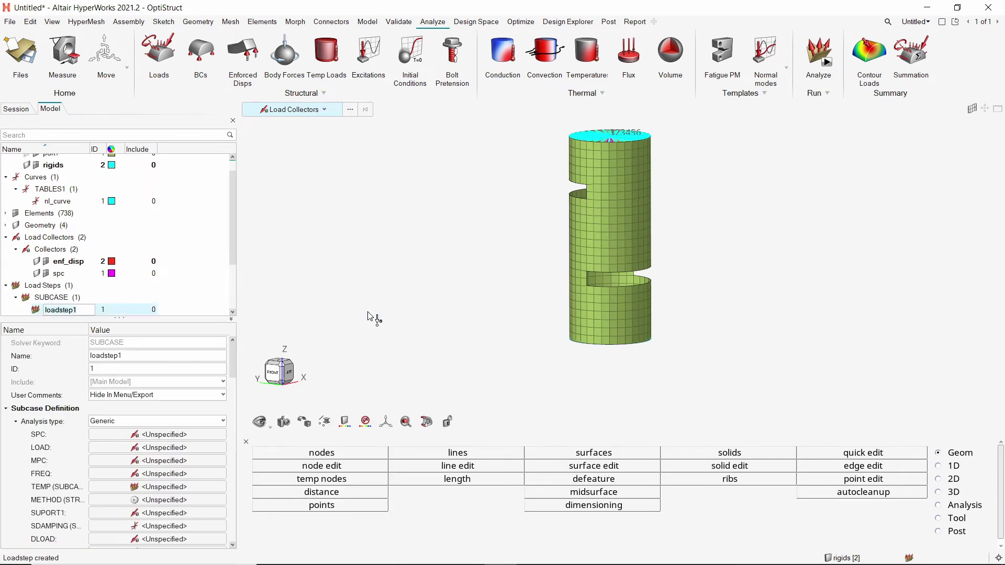
{"action": "type", "text": "nl_stat"}
{"action": "key", "text": "Return"}
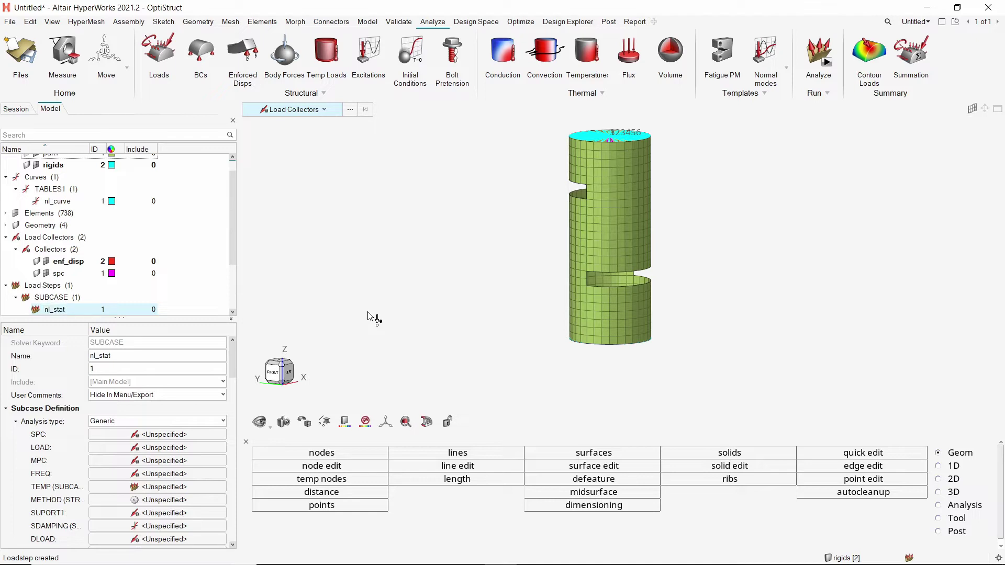
{"action": "scroll", "coordinate": [534, 245], "scroll_direction": "up", "scroll_amount": 2}
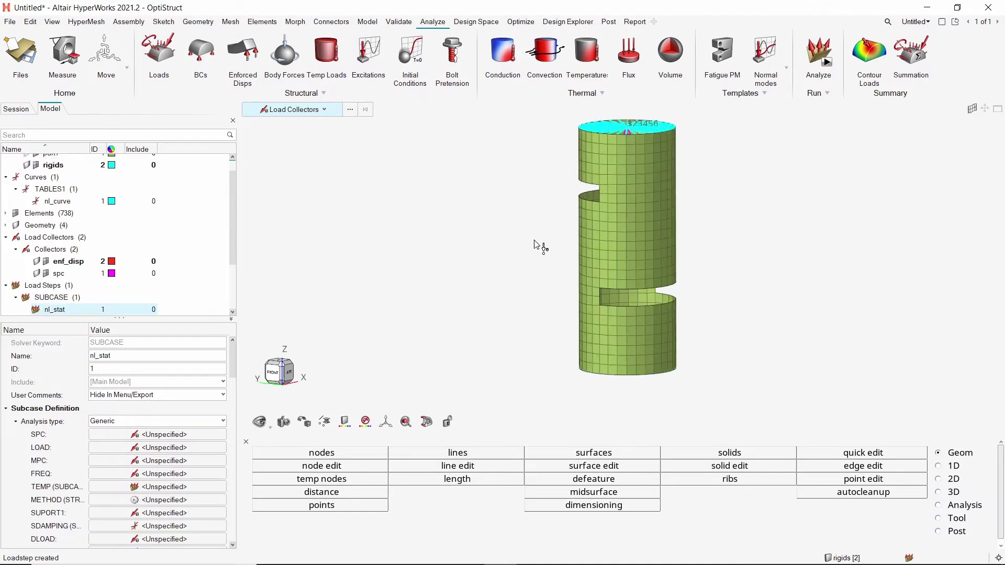
Make nl_stat a Non-linear static analysis with spc as its SPC collector
{"action": "left_click", "coordinate": [161, 422]}
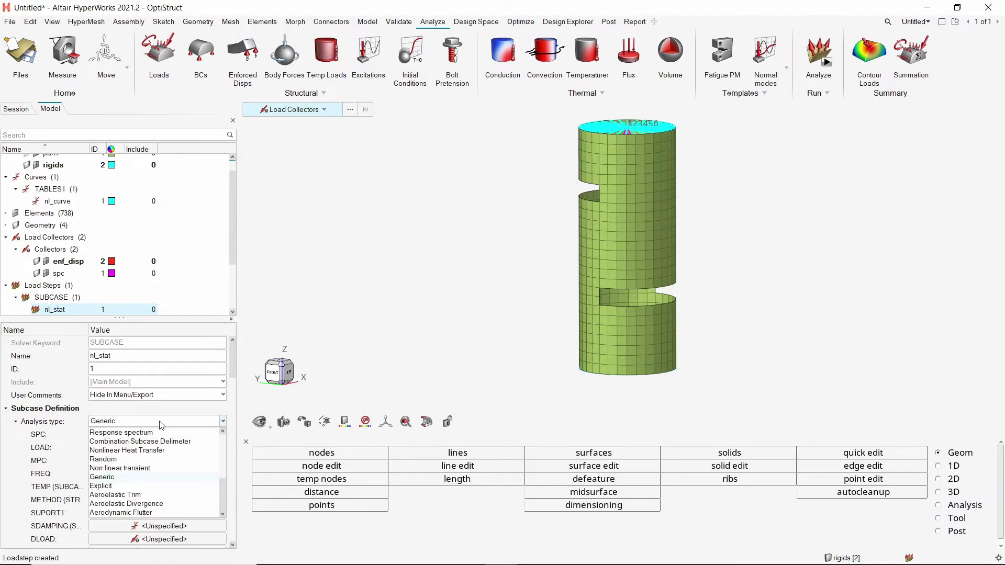
{"action": "scroll", "coordinate": [162, 425], "scroll_direction": "up", "scroll_amount": 5}
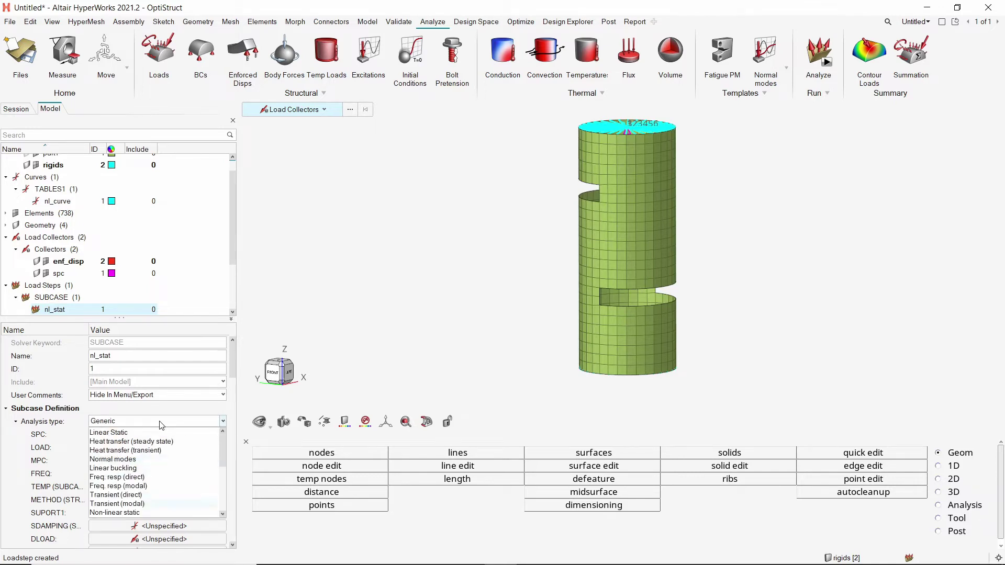
{"action": "key", "text": "Return"}
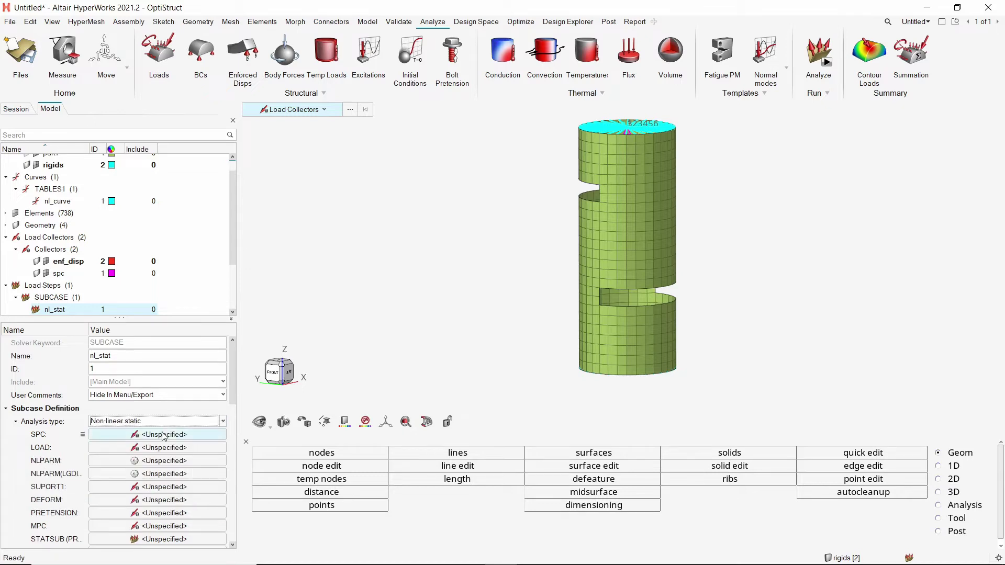
{"action": "left_click", "coordinate": [164, 435]}
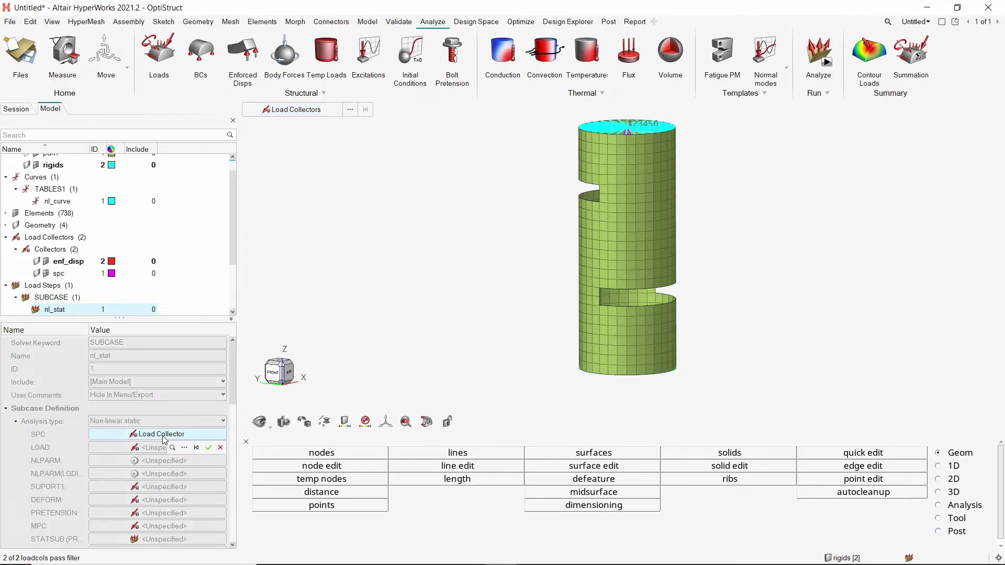
{"action": "left_click", "coordinate": [186, 449]}
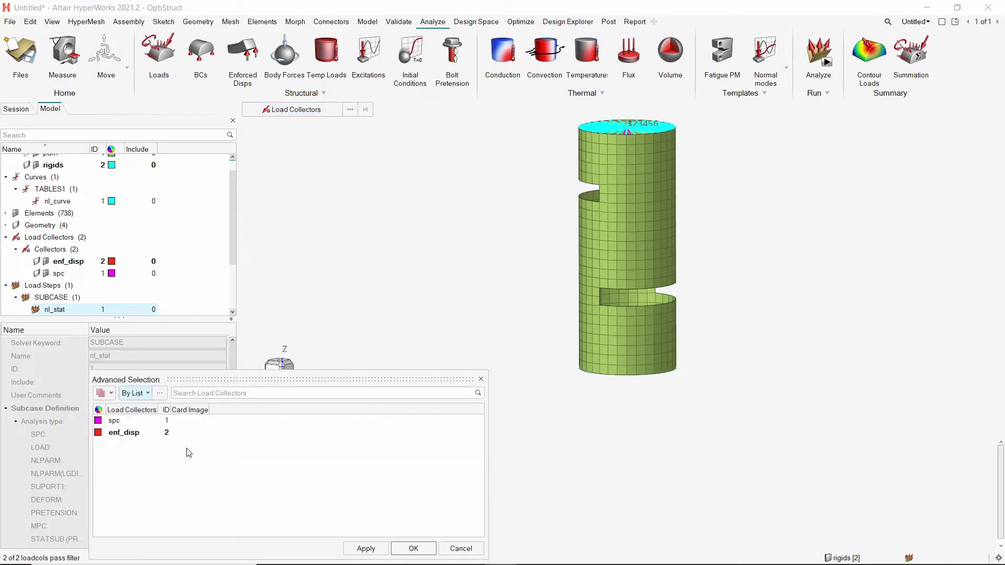
{"action": "left_click", "coordinate": [123, 422]}
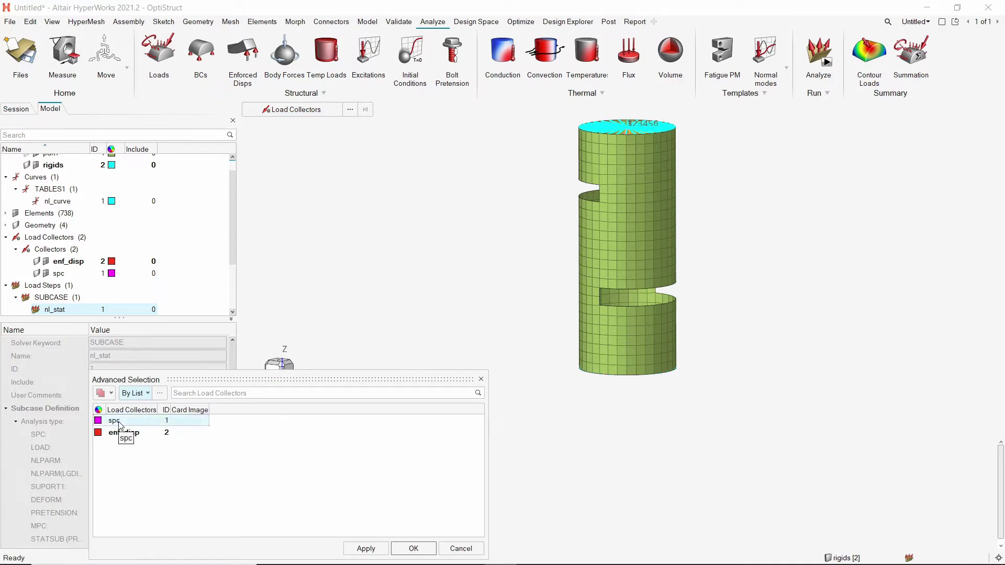
{"action": "left_click", "coordinate": [414, 548]}
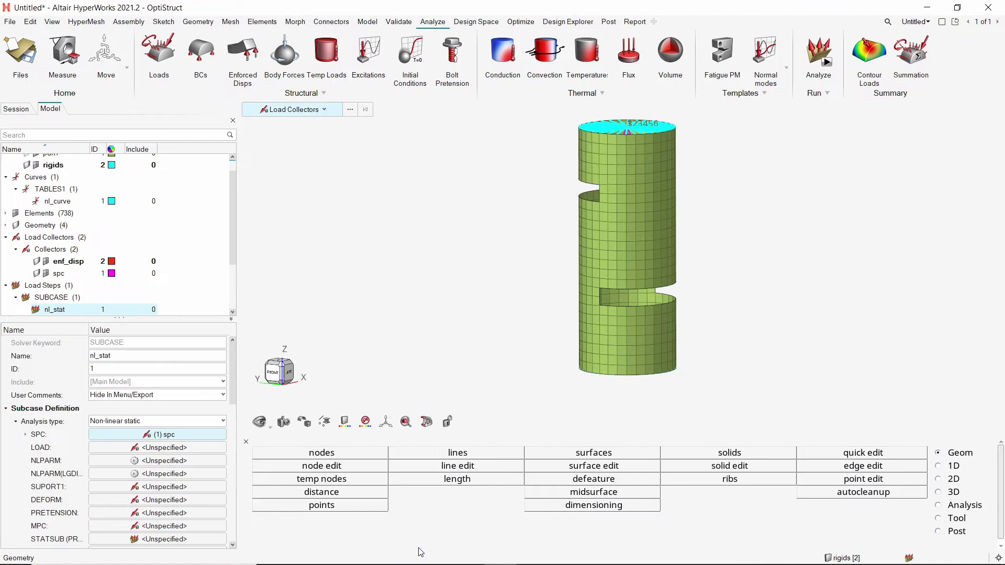
Assign enf_disp as the nl_stat subcase LOAD
{"action": "left_click", "coordinate": [169, 448]}
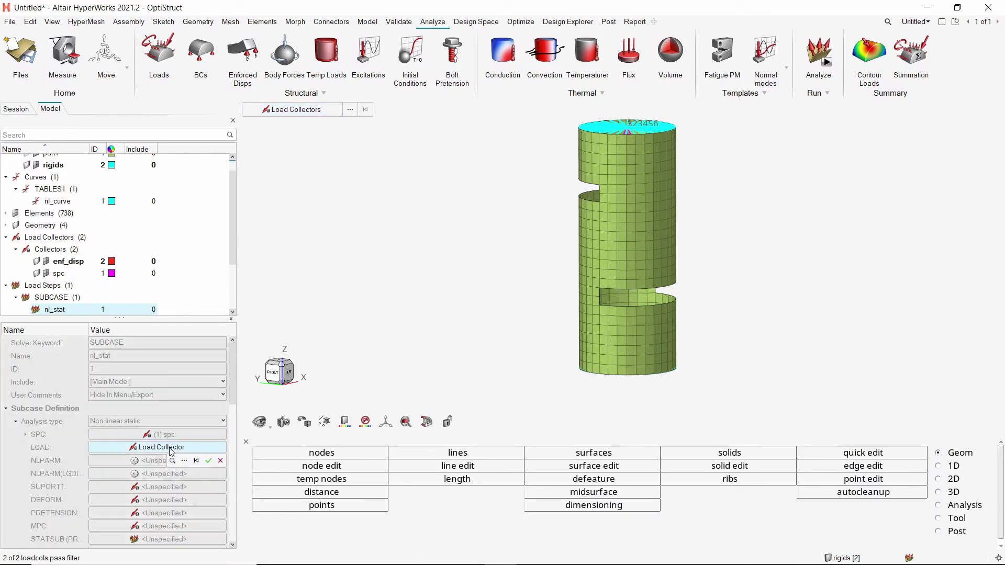
{"action": "left_click", "coordinate": [185, 461]}
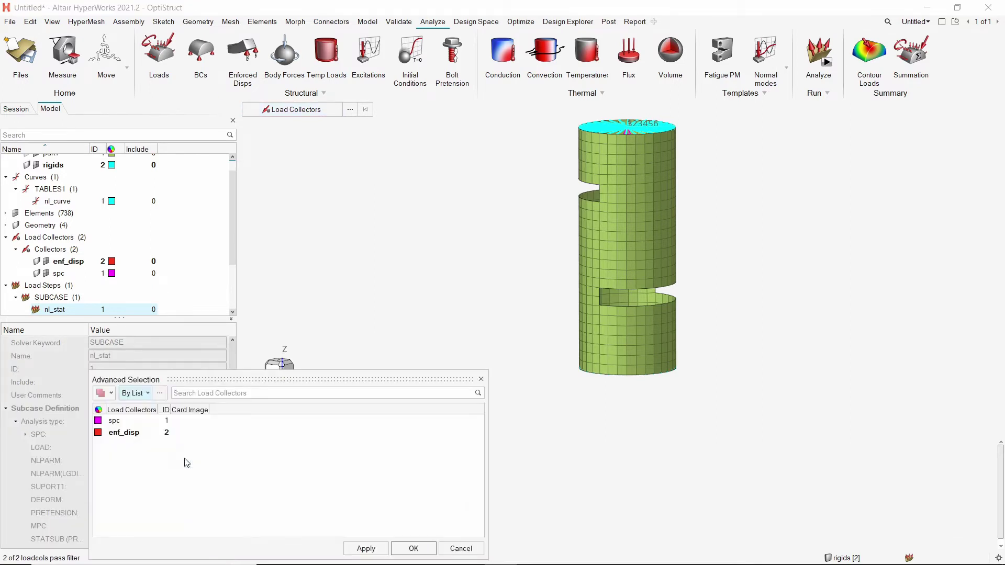
{"action": "left_click", "coordinate": [134, 433]}
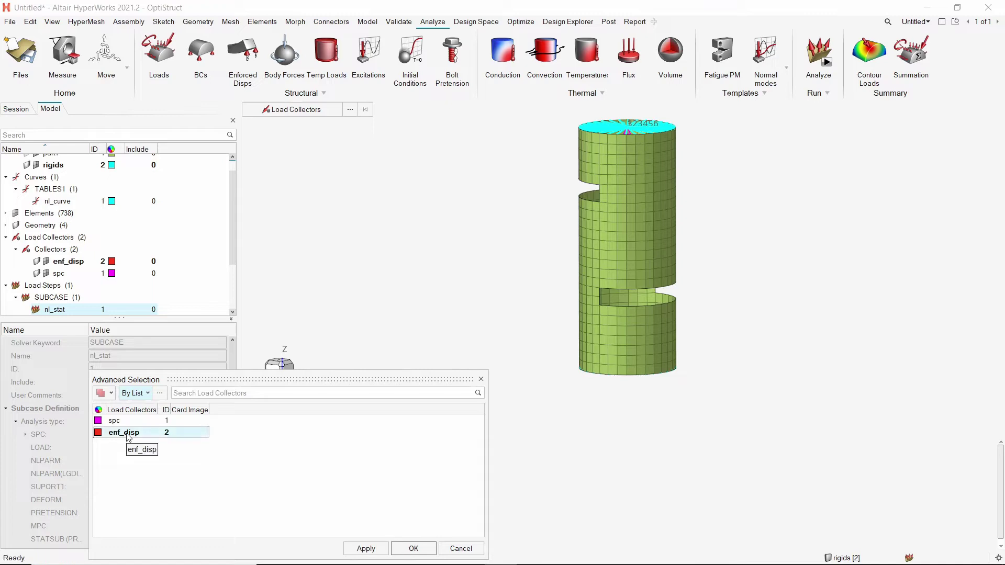
{"action": "left_click", "coordinate": [413, 548]}
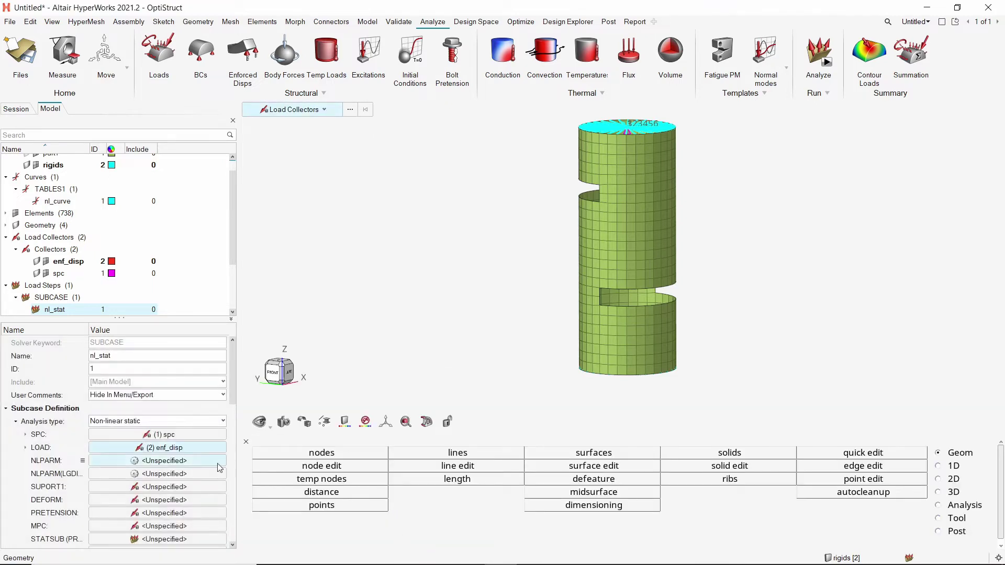
Create an NLPARM set named nlparm with DT 0.1 for nl_stat
{"action": "right_click", "coordinate": [183, 463]}
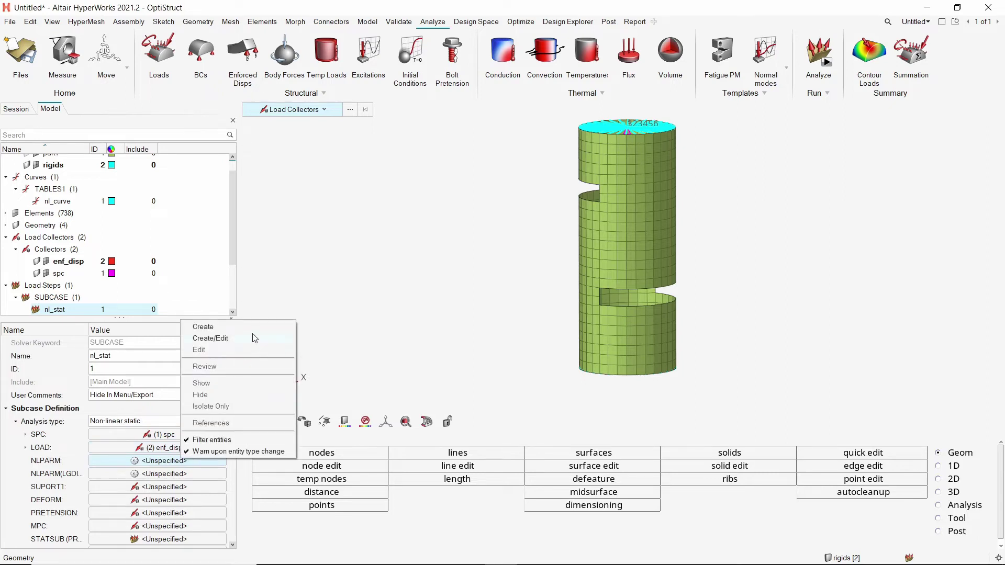
{"action": "left_click", "coordinate": [254, 338]}
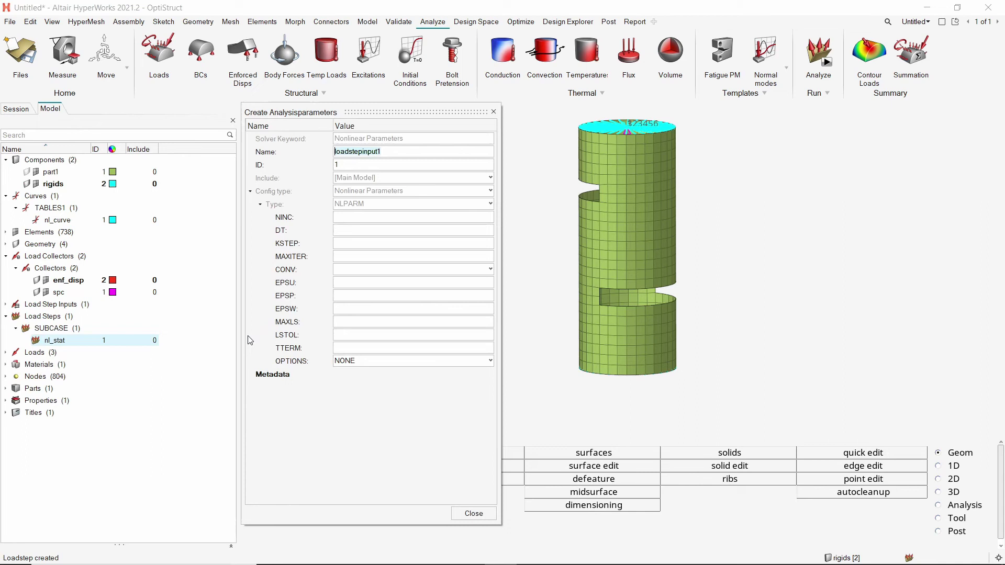
{"action": "type", "text": "nlparm"}
{"action": "key", "text": "Return"}
{"action": "left_click", "coordinate": [378, 230]}
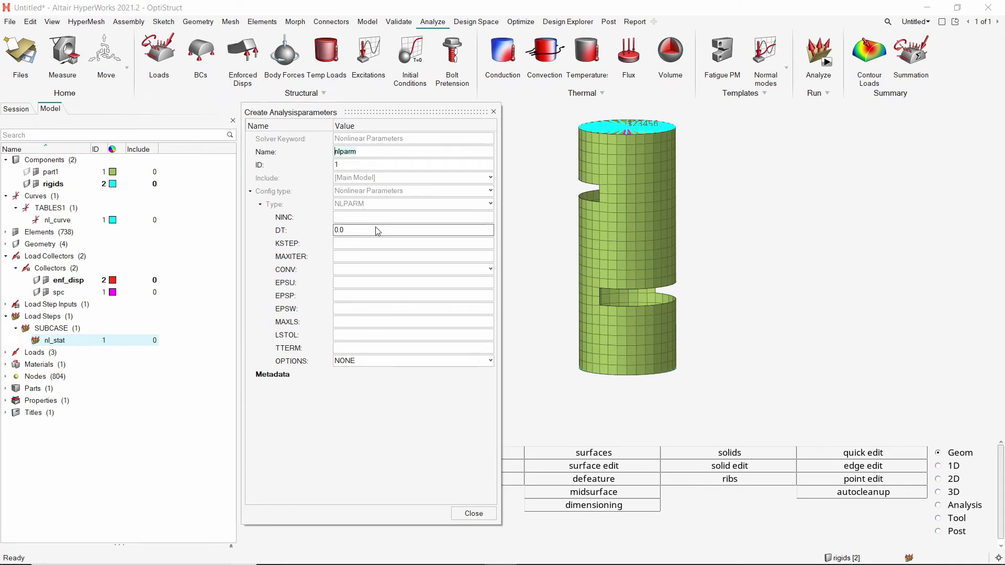
{"action": "key", "text": "BackSpace"}
{"action": "key", "text": "BackSpace"}
{"action": "key", "text": "BackSpace"}
{"action": "type", "text": "0.1"}
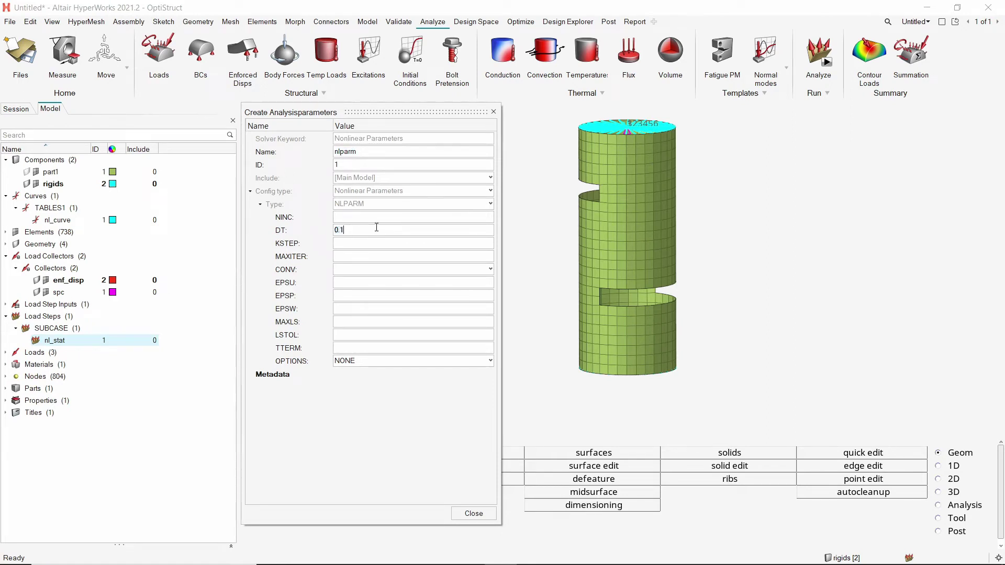
{"action": "left_click", "coordinate": [473, 514]}
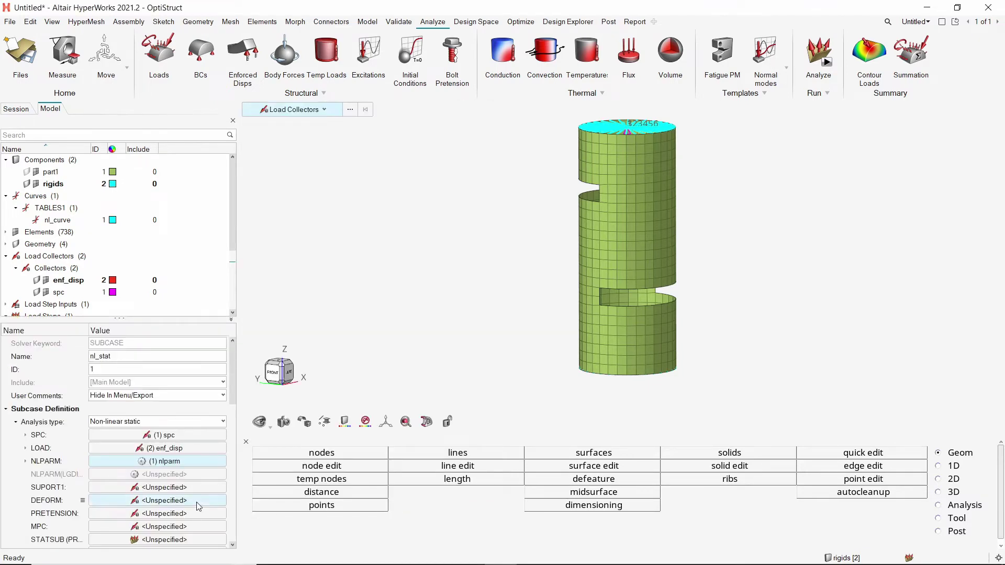
Create an NLOUT set named nlout with FREQ increments and value 1 for nl_stat
{"action": "scroll", "coordinate": [198, 506], "scroll_direction": "down", "scroll_amount": 2}
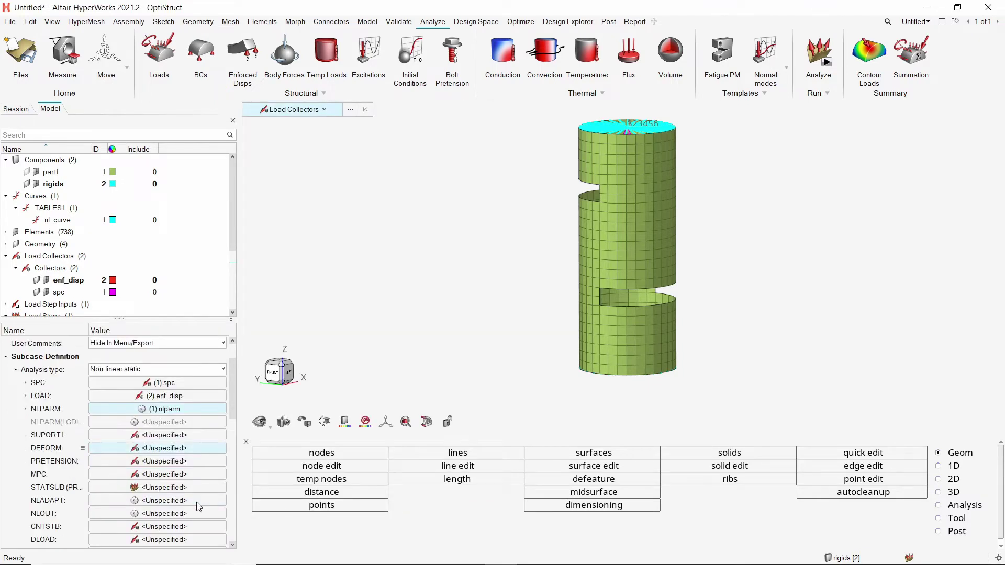
{"action": "right_click", "coordinate": [171, 519]}
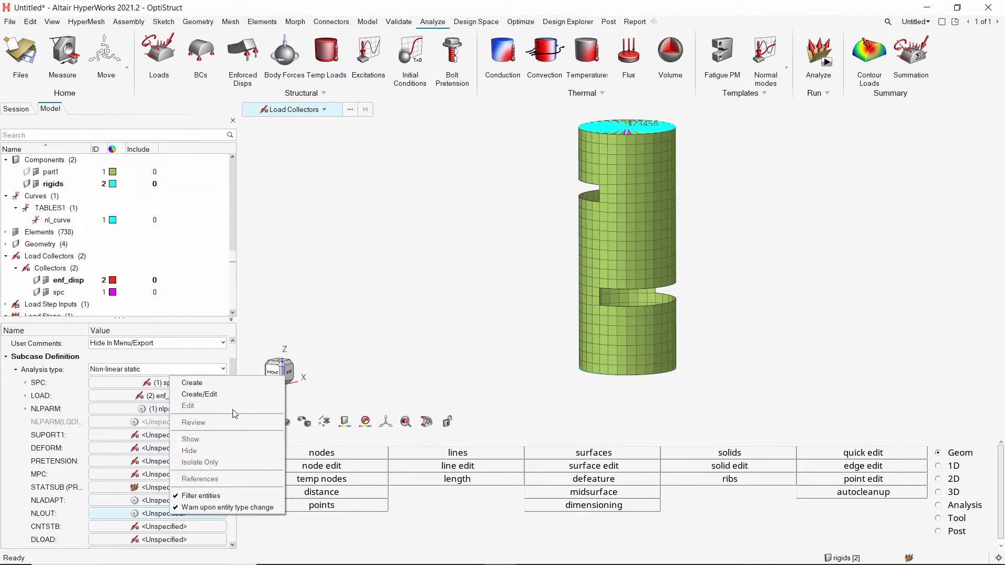
{"action": "left_click", "coordinate": [246, 394]}
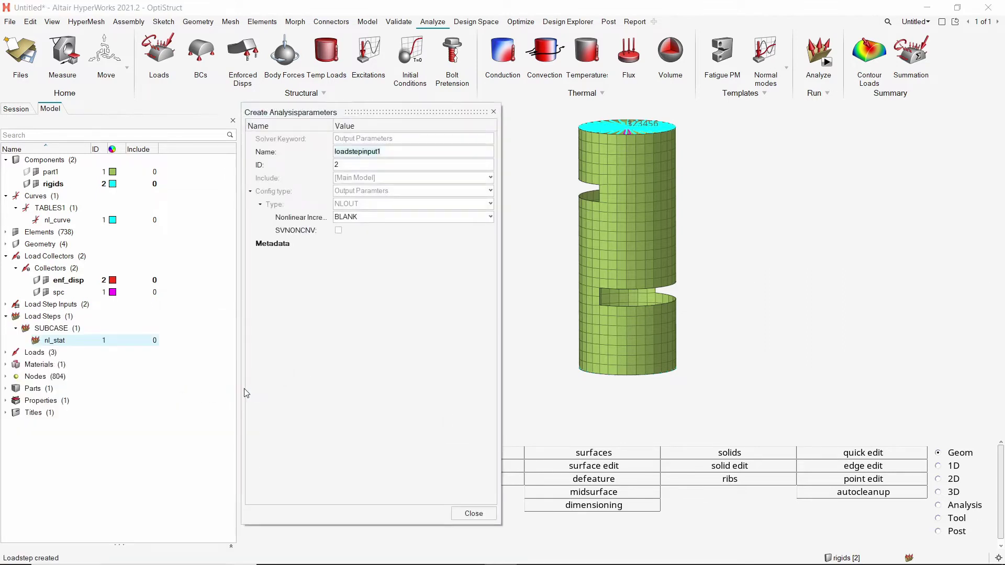
{"action": "type", "text": "nlout"}
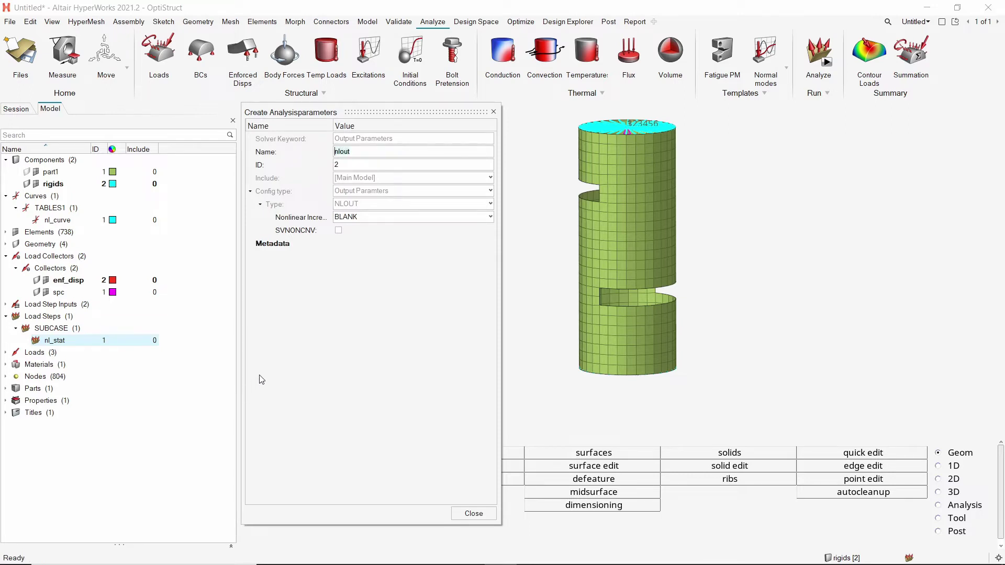
{"action": "left_click", "coordinate": [459, 217]}
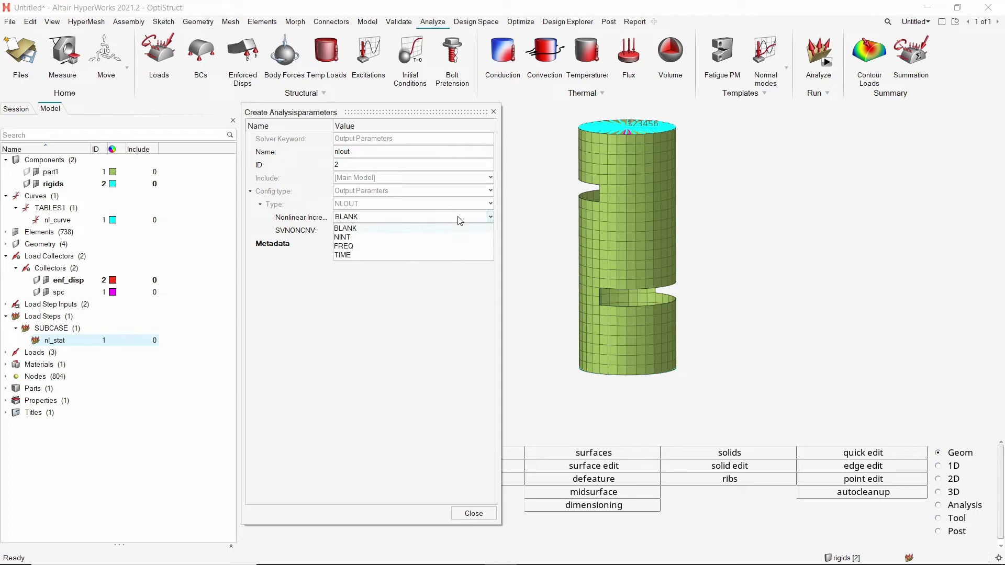
{"action": "left_click", "coordinate": [448, 247]}
{"action": "left_click", "coordinate": [448, 244]}
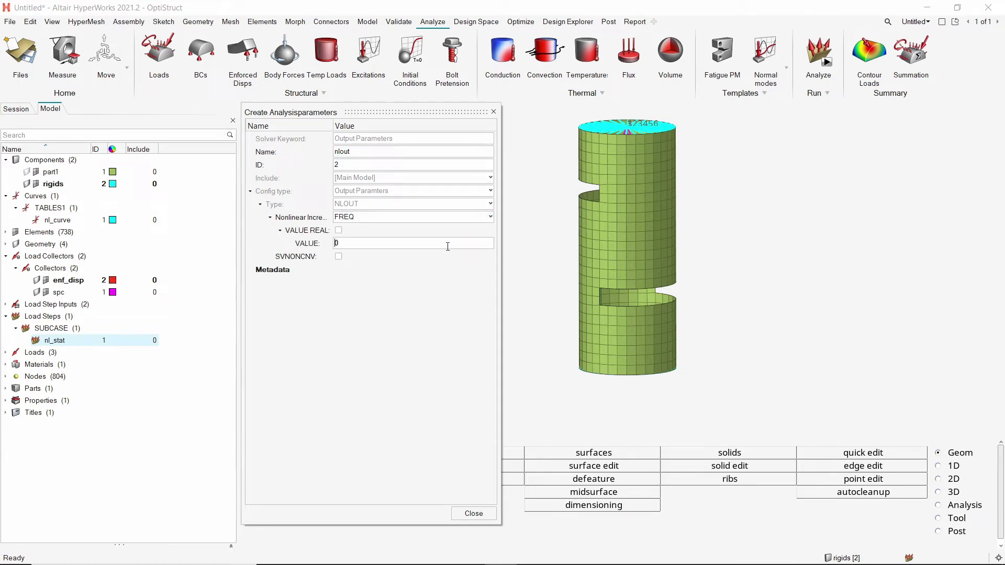
{"action": "type", "text": "1"}
{"action": "left_click", "coordinate": [473, 515]}
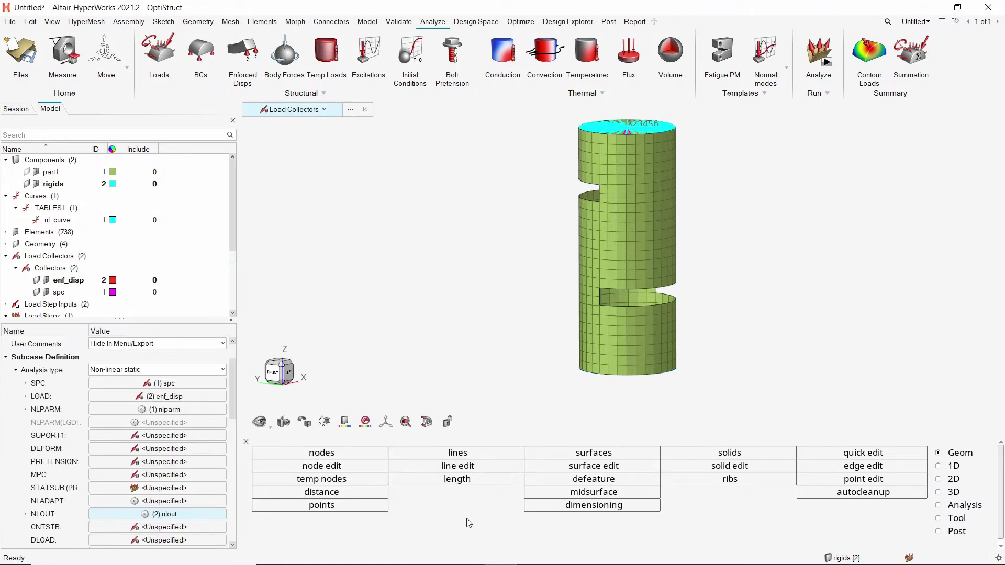
Enable the OUTPUT options for the nl_stat subcase
{"action": "scroll", "coordinate": [98, 473], "scroll_direction": "down", "scroll_amount": 8}
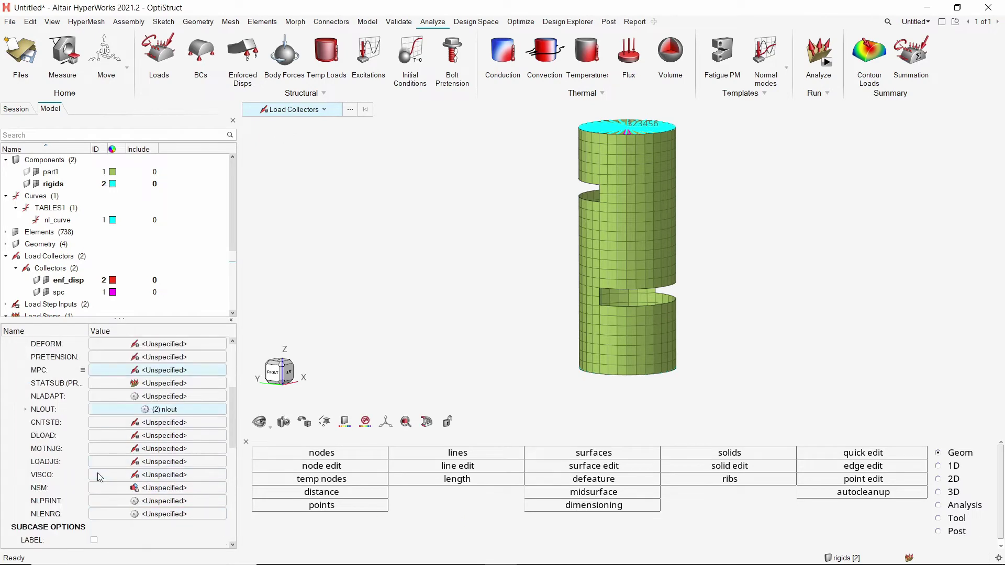
{"action": "scroll", "coordinate": [98, 476], "scroll_direction": "down", "scroll_amount": 4}
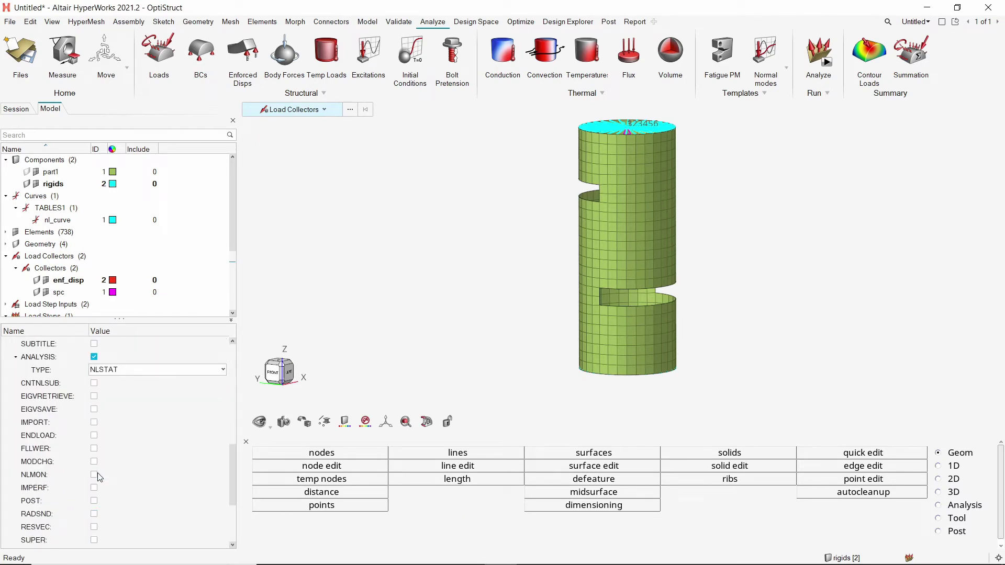
{"action": "scroll", "coordinate": [98, 475], "scroll_direction": "down", "scroll_amount": 4}
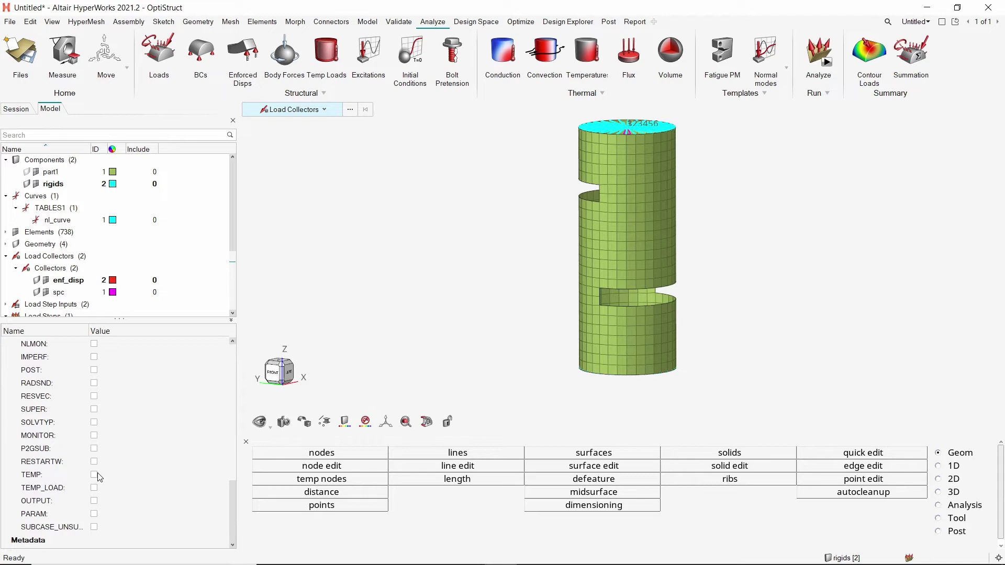
{"action": "left_click", "coordinate": [94, 501]}
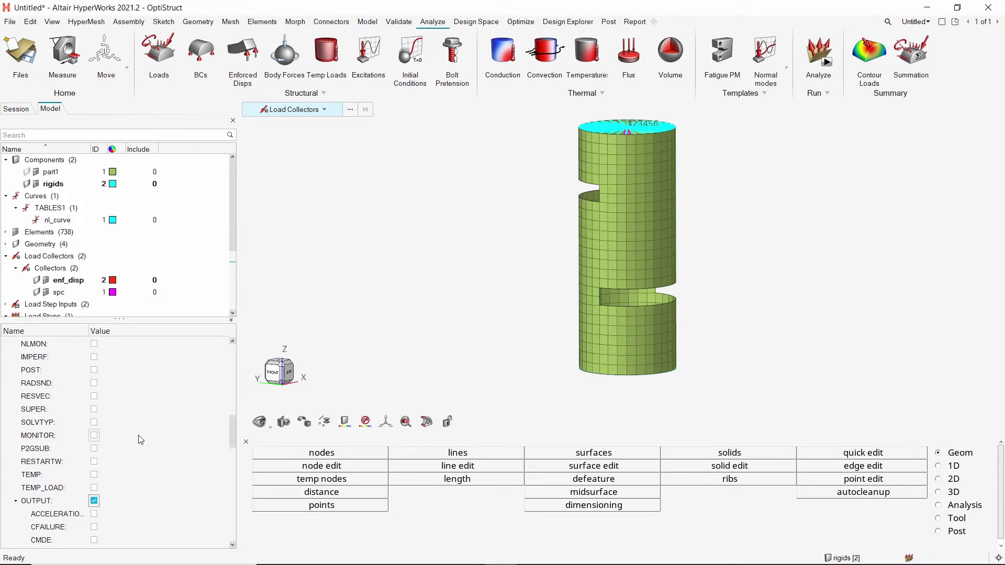
Request DISPLACEMENT results in H3D format
{"action": "scroll", "coordinate": [141, 439], "scroll_direction": "down", "scroll_amount": 3}
{"action": "scroll", "coordinate": [141, 439], "scroll_direction": "down", "scroll_amount": 2}
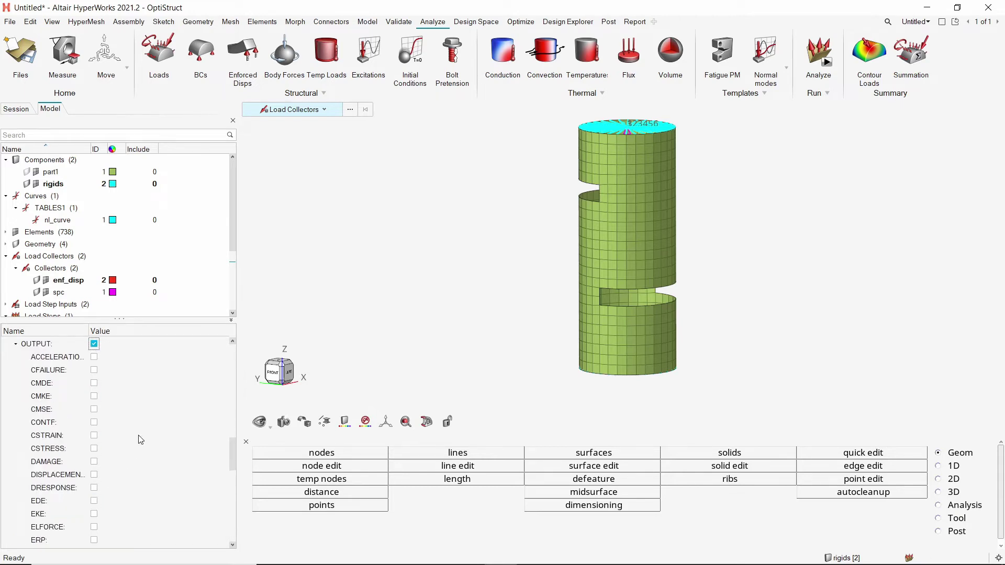
{"action": "left_click", "coordinate": [94, 475]}
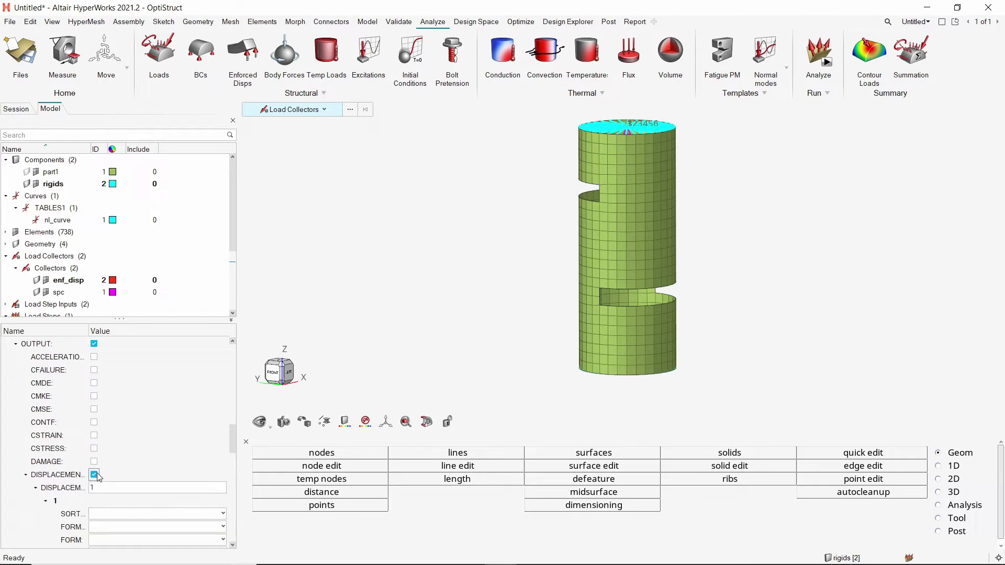
{"action": "scroll", "coordinate": [99, 475], "scroll_direction": "down", "scroll_amount": 2}
{"action": "left_click", "coordinate": [120, 474]}
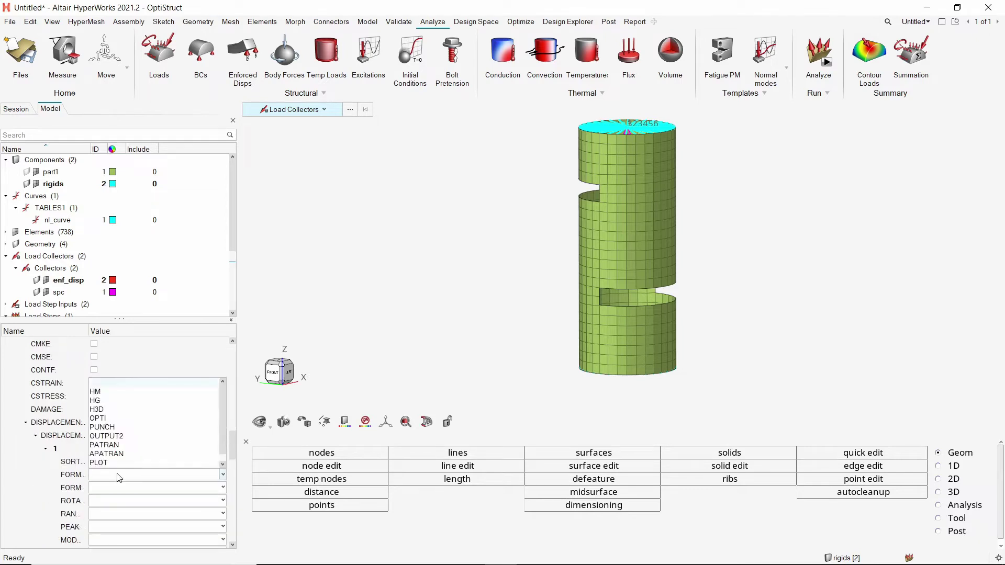
{"action": "left_click", "coordinate": [129, 409]}
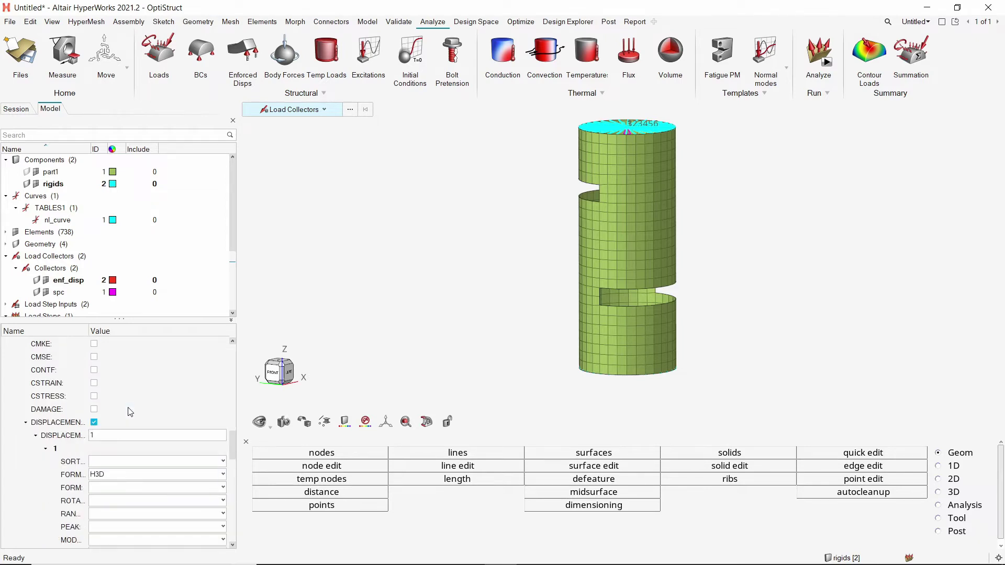
{"action": "scroll", "coordinate": [129, 412], "scroll_direction": "down", "scroll_amount": 2}
{"action": "scroll", "coordinate": [130, 412], "scroll_direction": "down", "scroll_amount": 4}
{"action": "scroll", "coordinate": [130, 412], "scroll_direction": "down", "scroll_amount": 6}
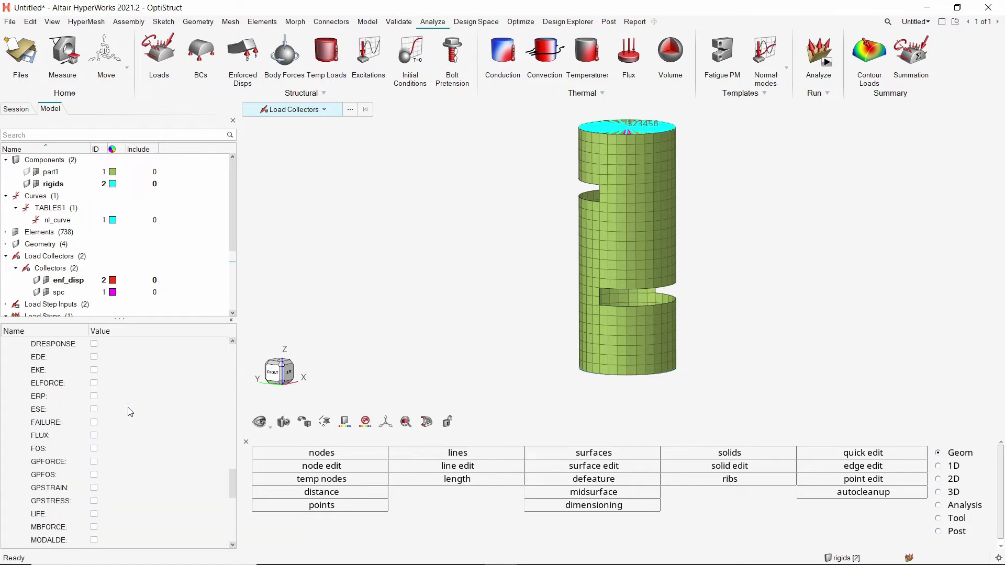
{"action": "scroll", "coordinate": [131, 412], "scroll_direction": "down", "scroll_amount": 8}
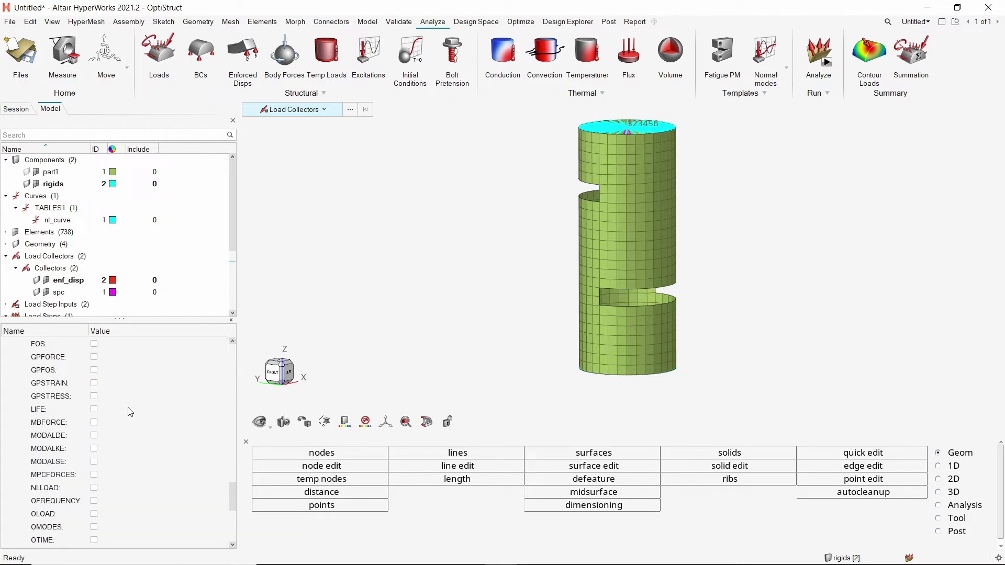
{"action": "scroll", "coordinate": [130, 412], "scroll_direction": "down", "scroll_amount": 4}
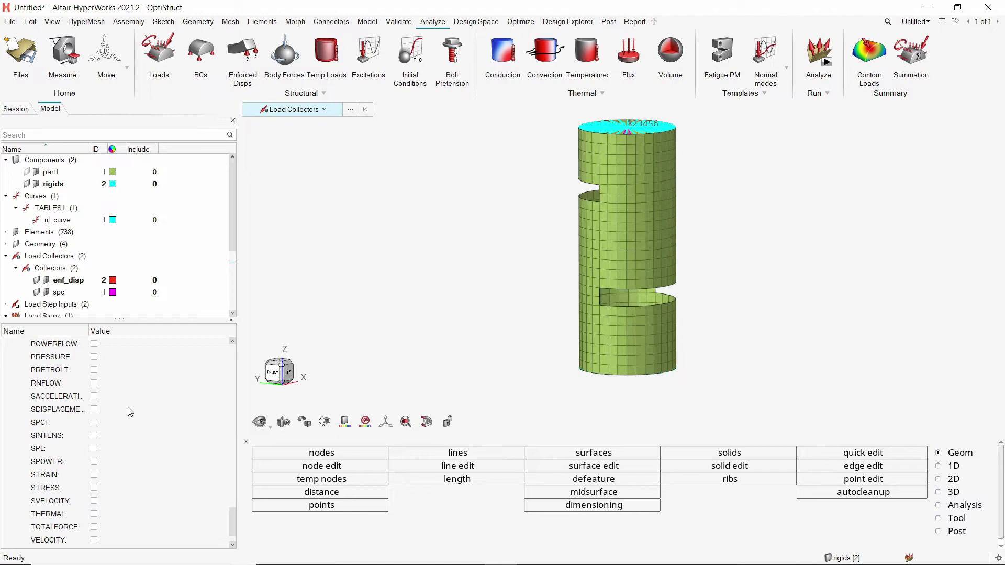
Request SPC reaction force output in H3D format
{"action": "left_click", "coordinate": [95, 422]}
{"action": "scroll", "coordinate": [96, 427], "scroll_direction": "down", "scroll_amount": 2}
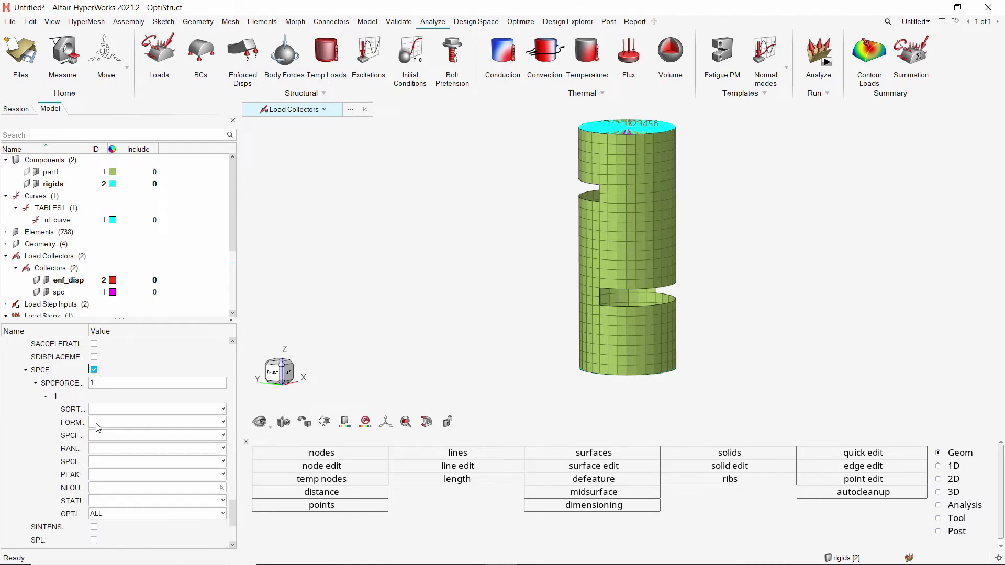
{"action": "left_click", "coordinate": [104, 422]}
{"action": "left_click", "coordinate": [97, 452]}
Request strain results output and choose its output file format
{"action": "scroll", "coordinate": [108, 453], "scroll_direction": "down", "scroll_amount": 5}
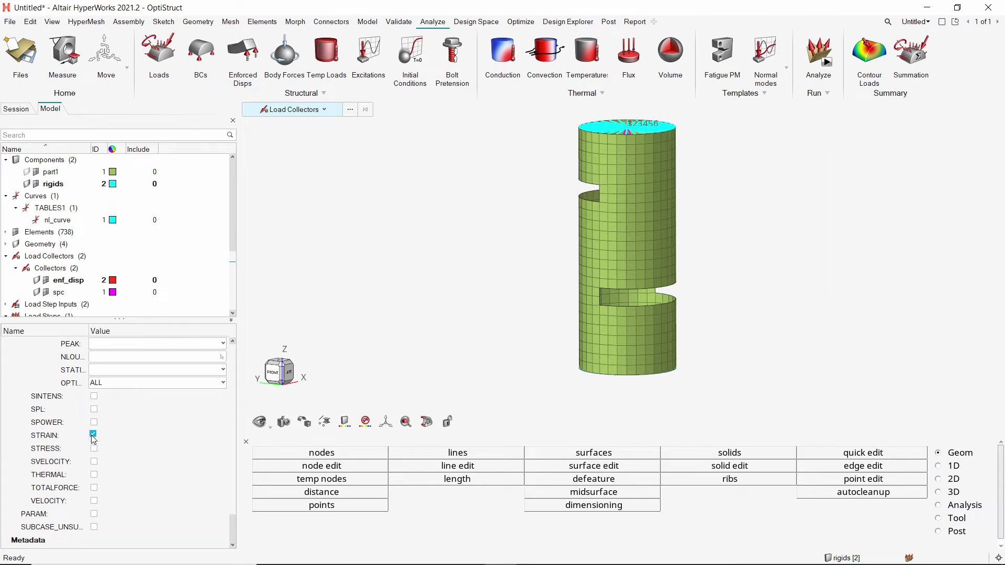
{"action": "left_click", "coordinate": [94, 435]}
{"action": "scroll", "coordinate": [94, 437], "scroll_direction": "down", "scroll_amount": 2}
{"action": "left_click", "coordinate": [114, 436]}
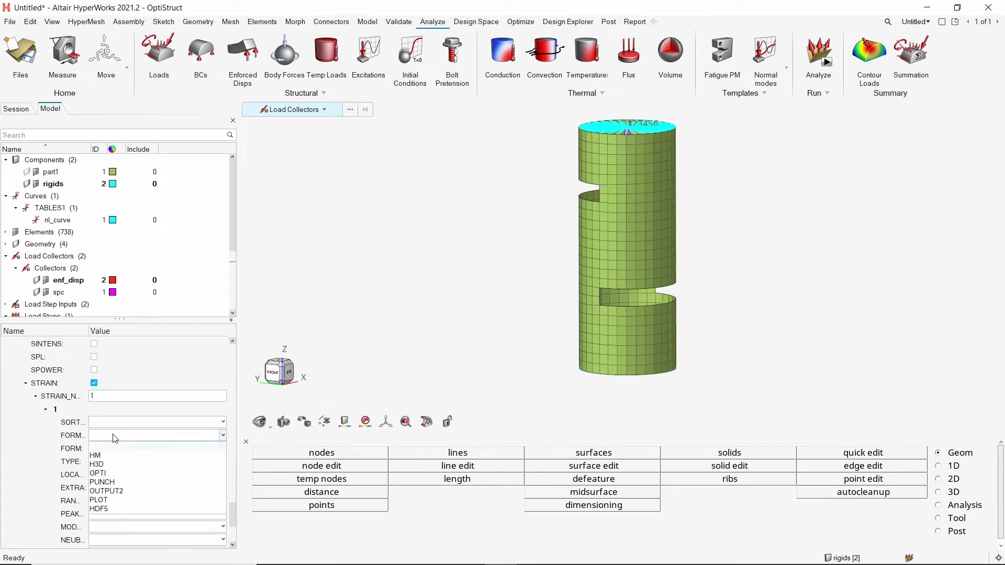
{"action": "left_click", "coordinate": [113, 465]}
Request stress output in H3D format with the OPTI option set to ALL
{"action": "scroll", "coordinate": [112, 467], "scroll_direction": "down", "scroll_amount": 5}
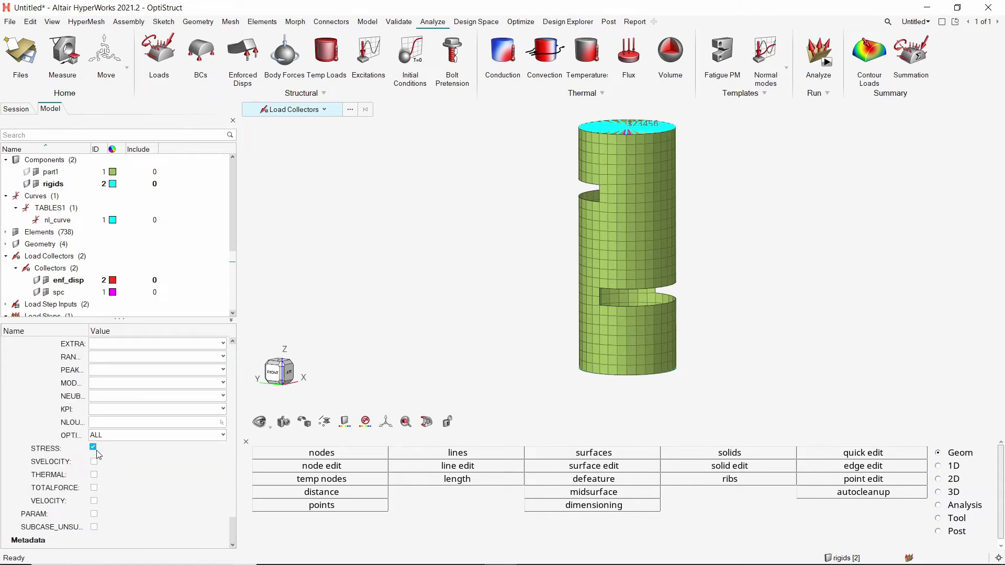
{"action": "left_click", "coordinate": [94, 449]}
{"action": "scroll", "coordinate": [137, 496], "scroll_direction": "down", "scroll_amount": 2}
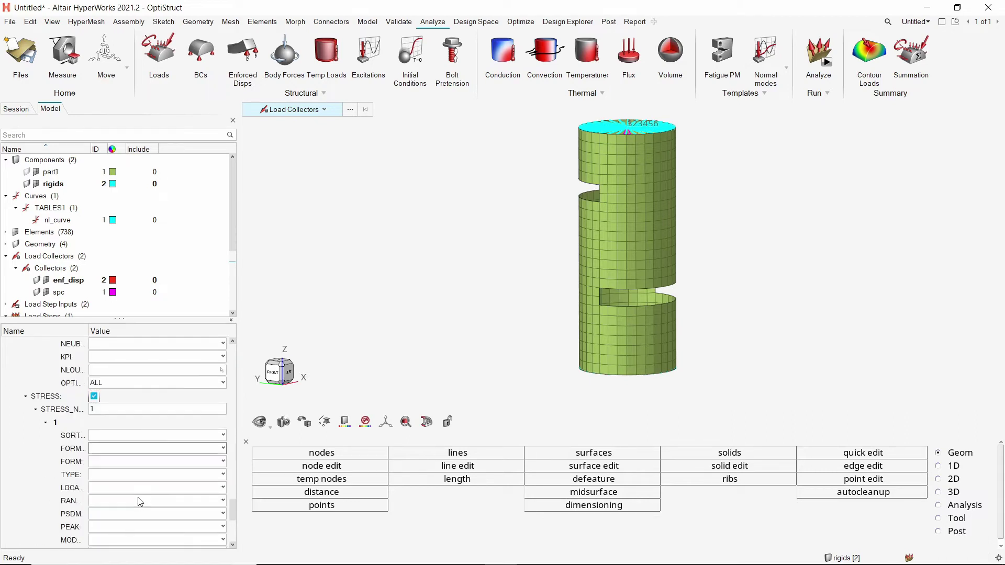
{"action": "left_click", "coordinate": [144, 452]}
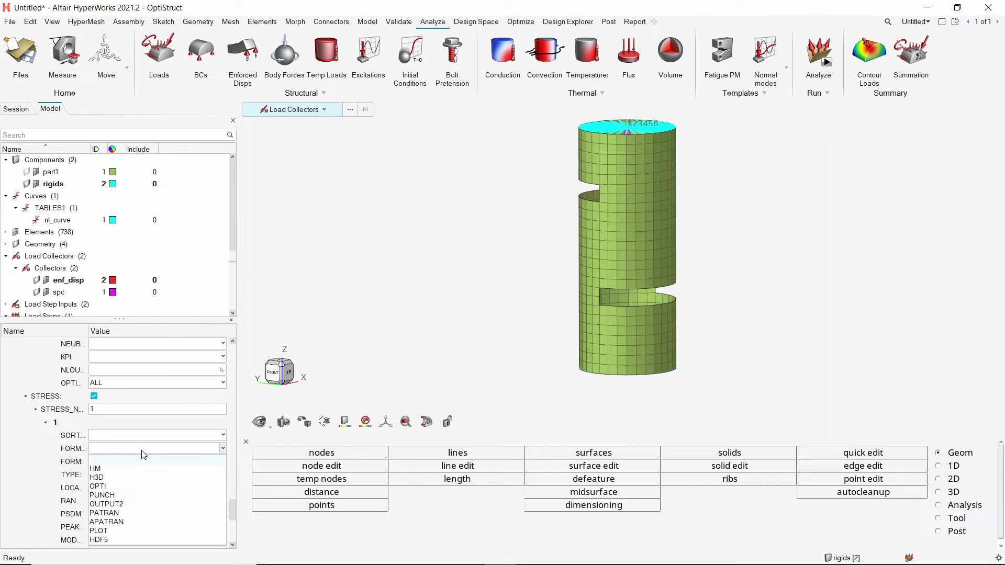
{"action": "left_click", "coordinate": [130, 478]}
{"action": "scroll", "coordinate": [130, 481], "scroll_direction": "down", "scroll_amount": 5}
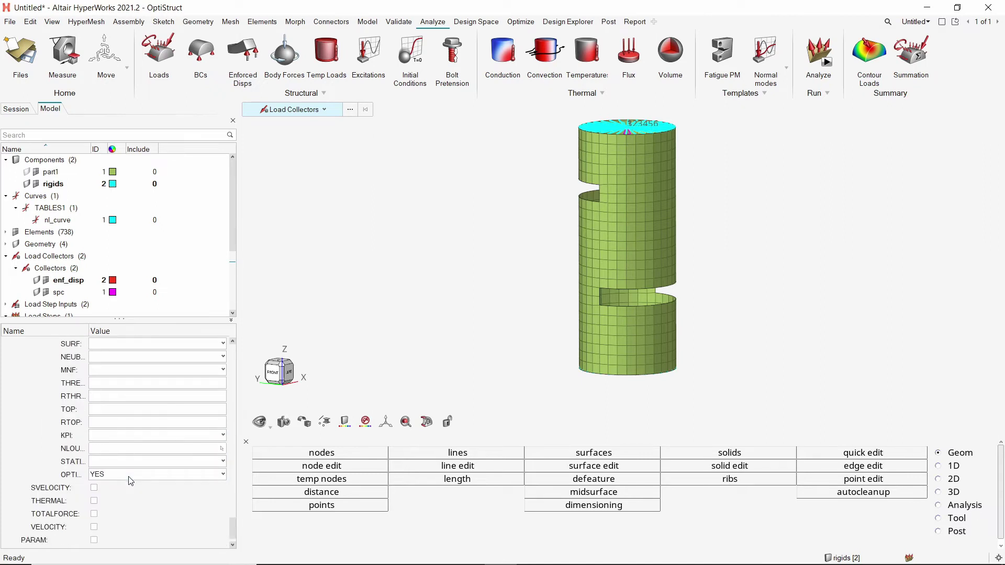
{"action": "left_click", "coordinate": [129, 477]}
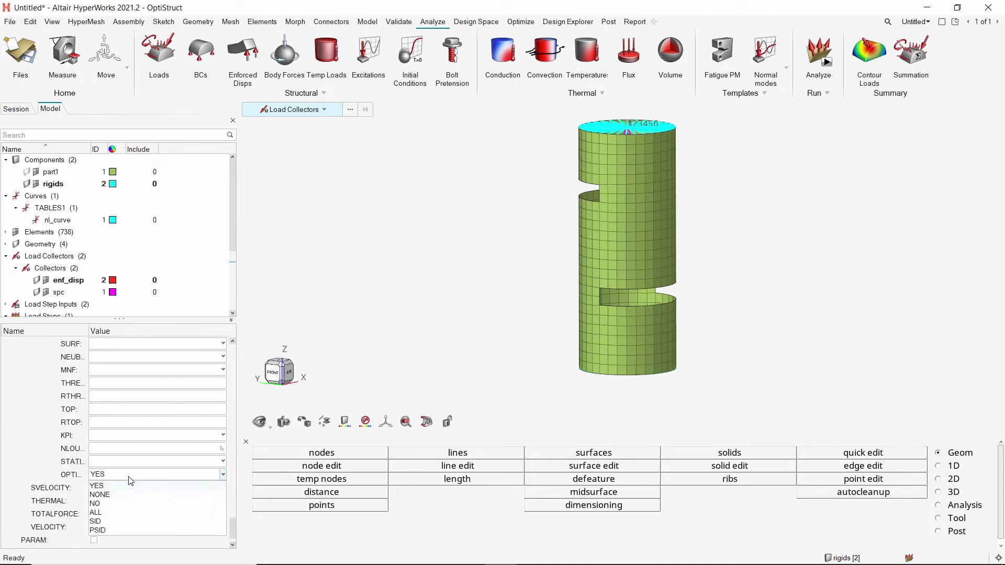
{"action": "left_click", "coordinate": [110, 514]}
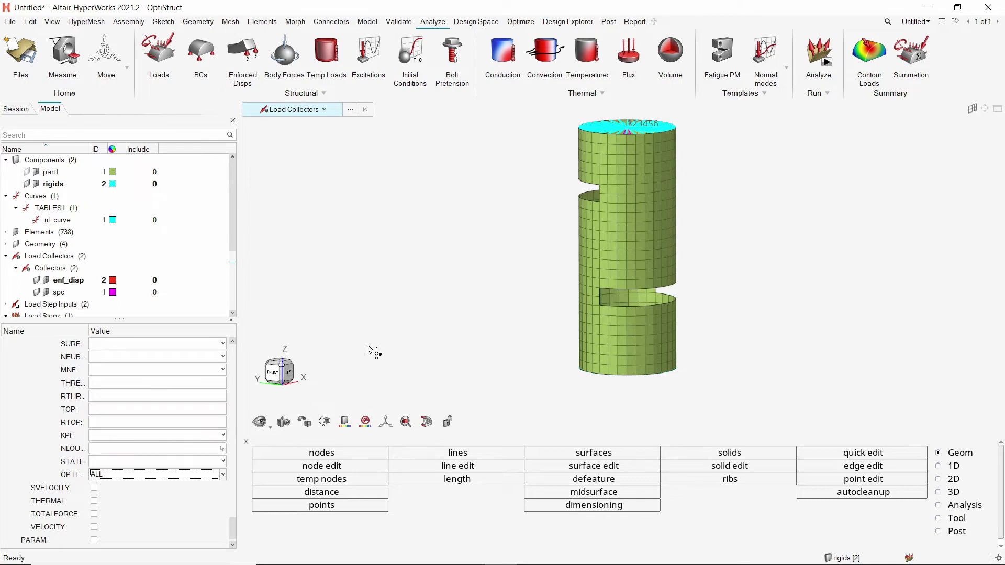
Zoom into the cylinder top and label the rigid spider's centre node with its ID
{"action": "scroll", "coordinate": [568, 222], "scroll_direction": "up", "scroll_amount": 5}
{"action": "scroll", "coordinate": [557, 236], "scroll_direction": "up", "scroll_amount": 3}
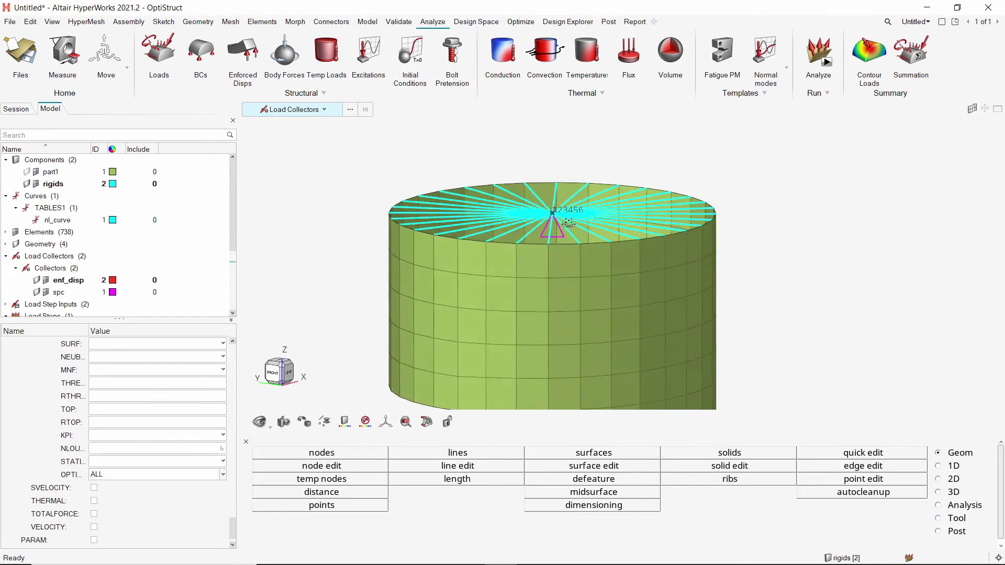
{"action": "right_click_drag", "start_coordinate": [558, 230], "coordinate": [566, 237]}
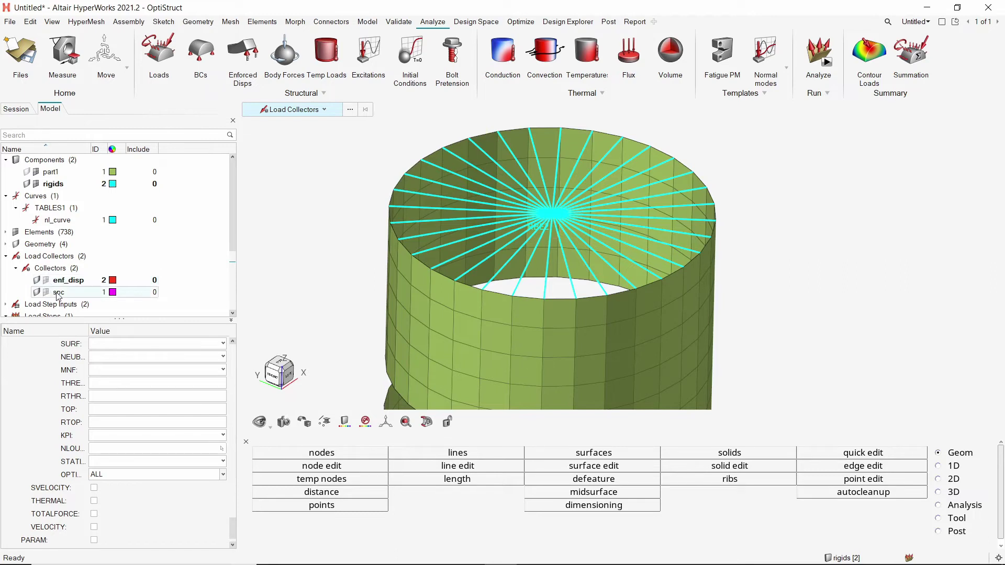
{"action": "left_click", "coordinate": [955, 519]}
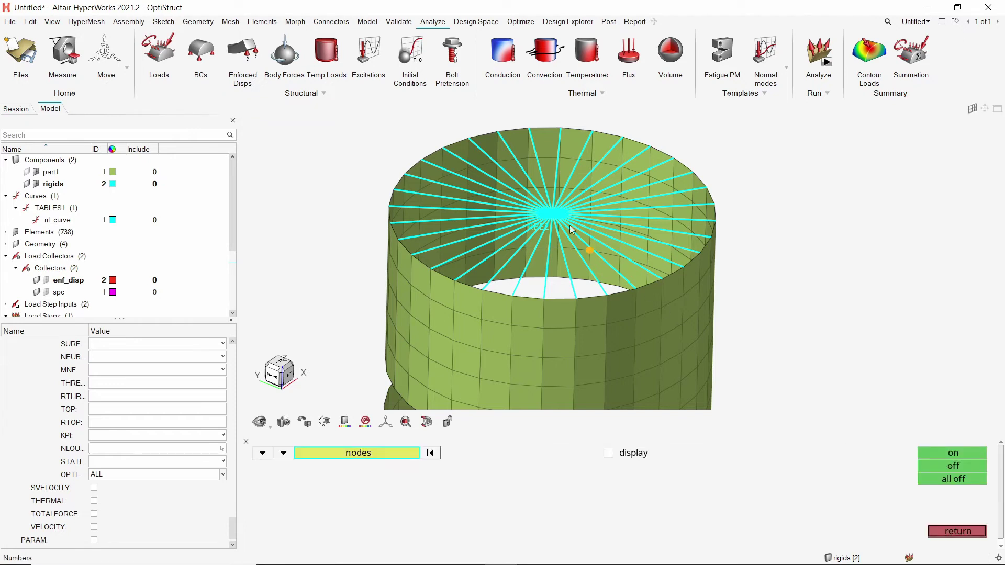
{"action": "left_click", "coordinate": [553, 215]}
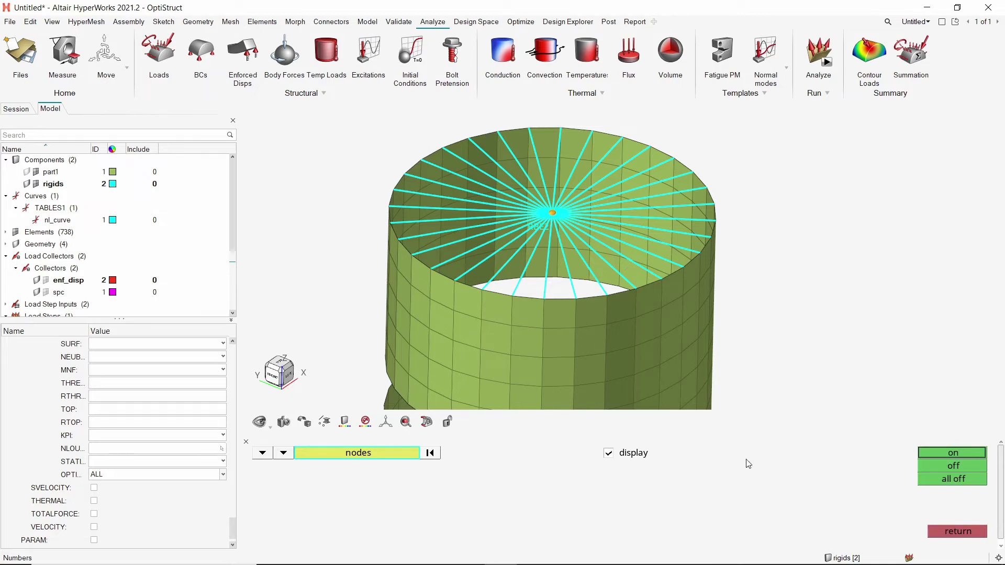
{"action": "left_click", "coordinate": [951, 457]}
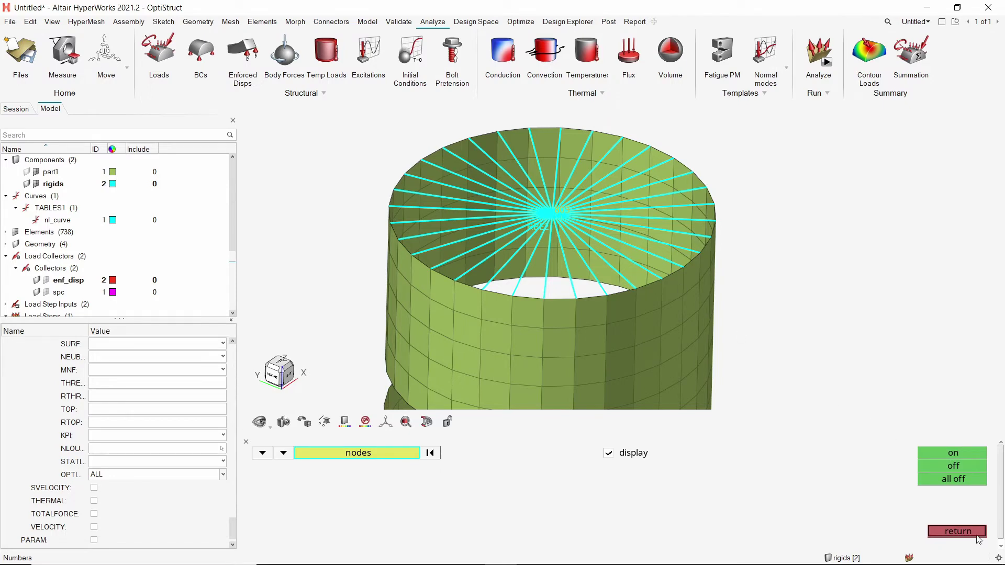
{"action": "left_click", "coordinate": [958, 531]}
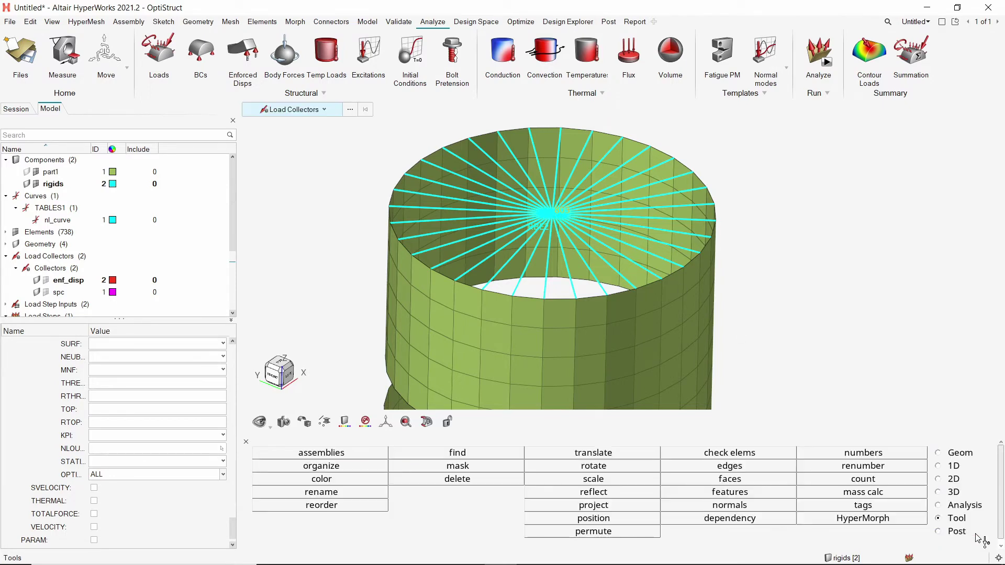
Export the solver deck as run1 into a newly created nl_run folder
{"action": "left_click", "coordinate": [10, 23]}
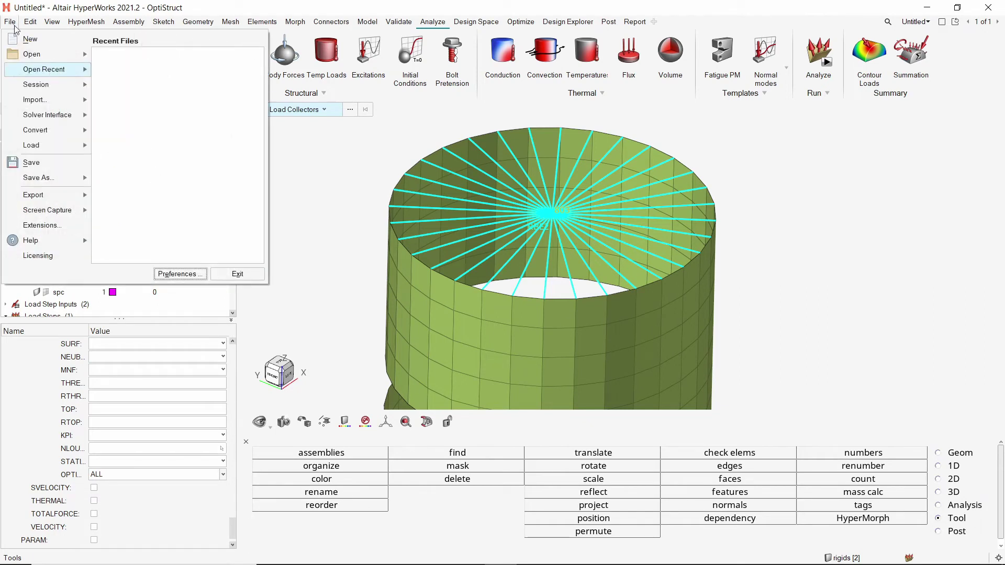
{"action": "mouse_move", "coordinate": [61, 197]}
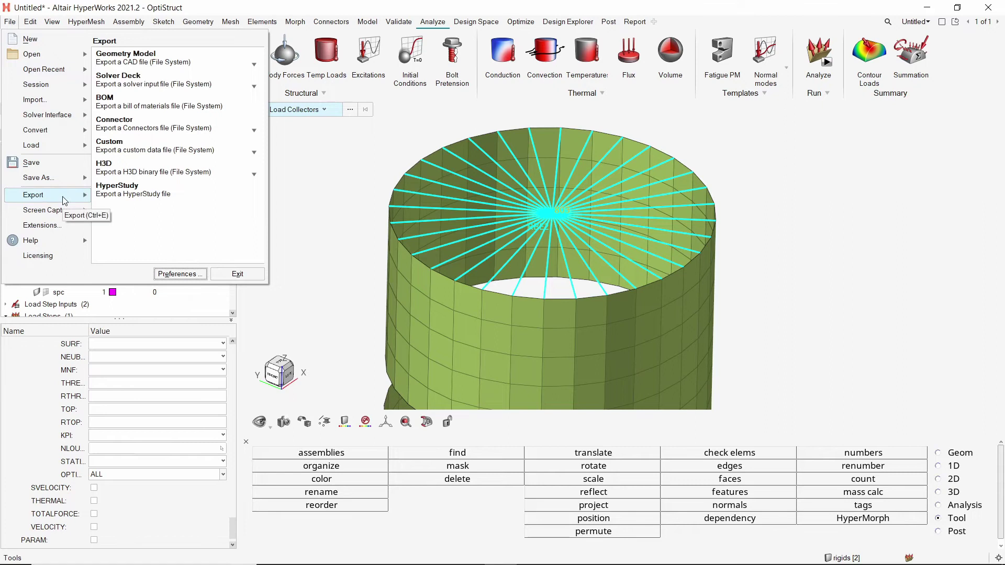
{"action": "left_click", "coordinate": [187, 83]}
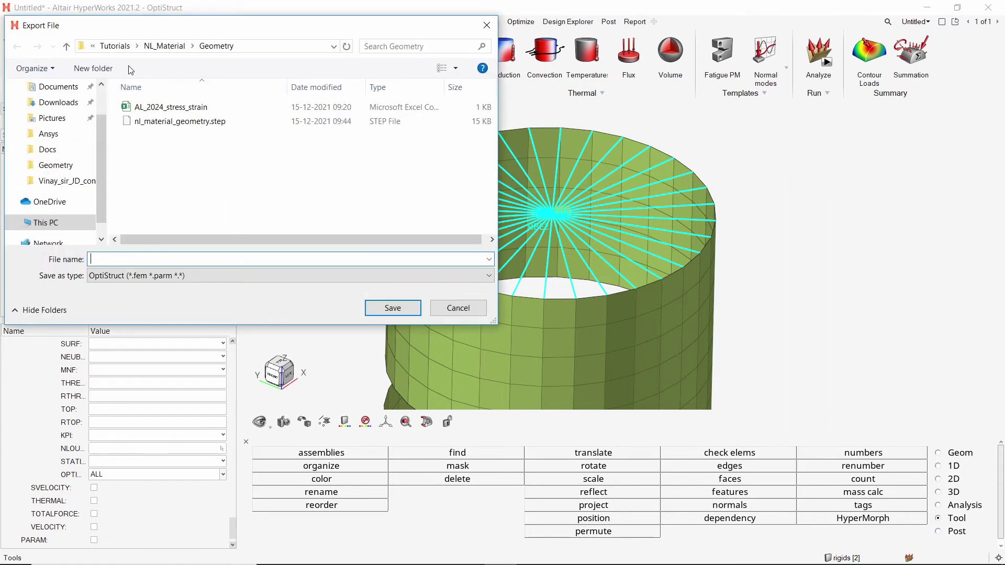
{"action": "left_click", "coordinate": [106, 69]}
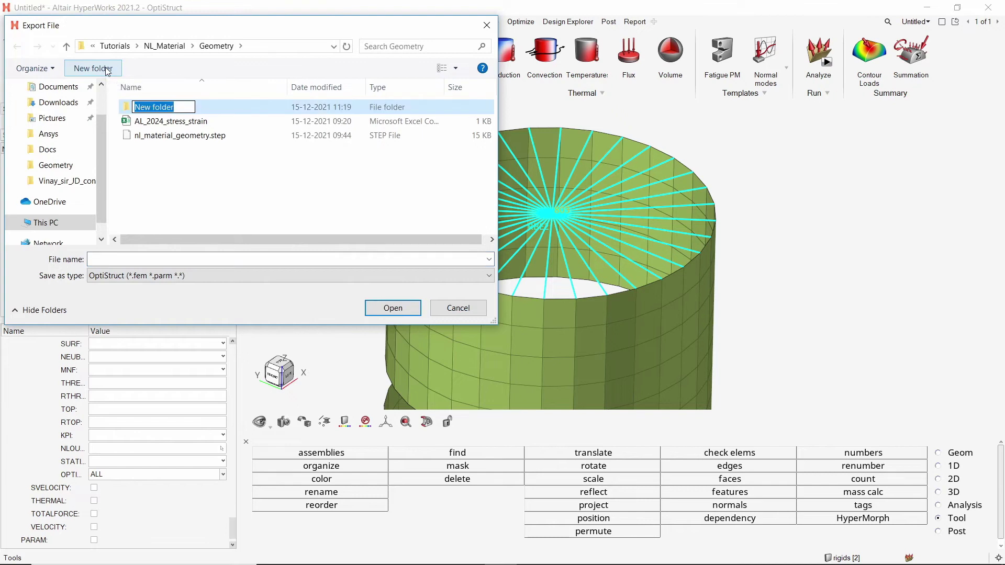
{"action": "type", "text": "nl_r"}
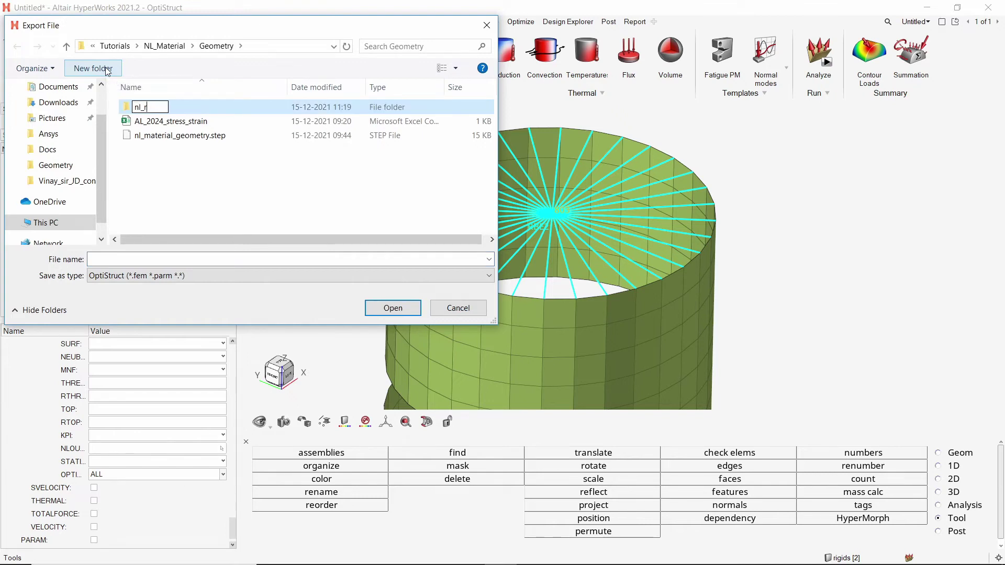
{"action": "type", "text": "un"}
{"action": "key", "text": "Return"}
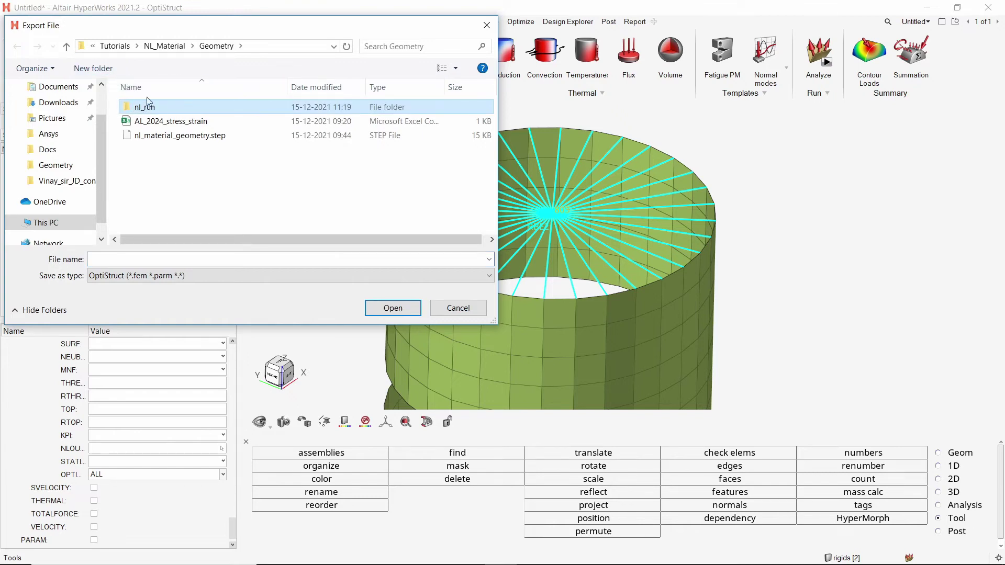
{"action": "double_click", "coordinate": [160, 109]}
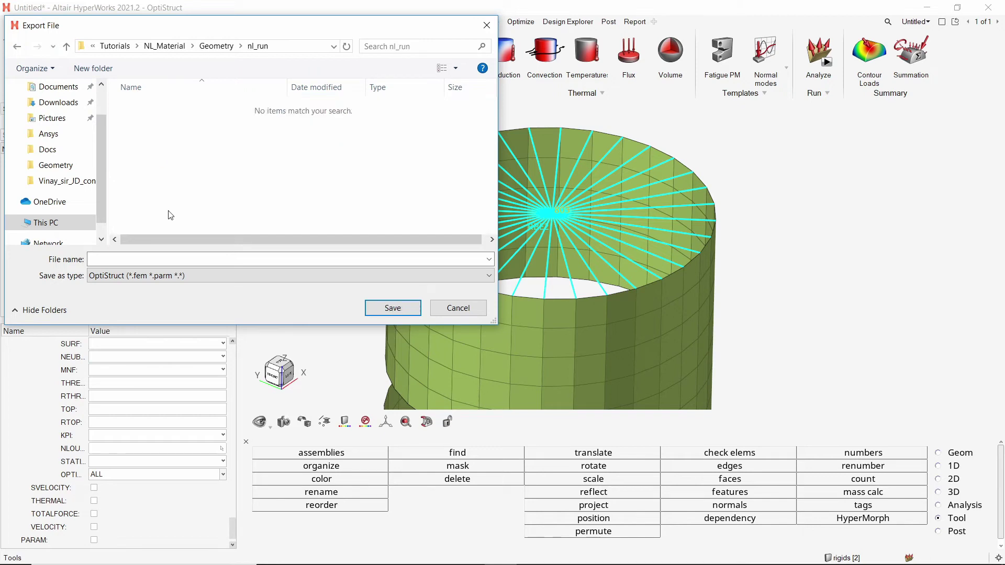
{"action": "left_click", "coordinate": [184, 259]}
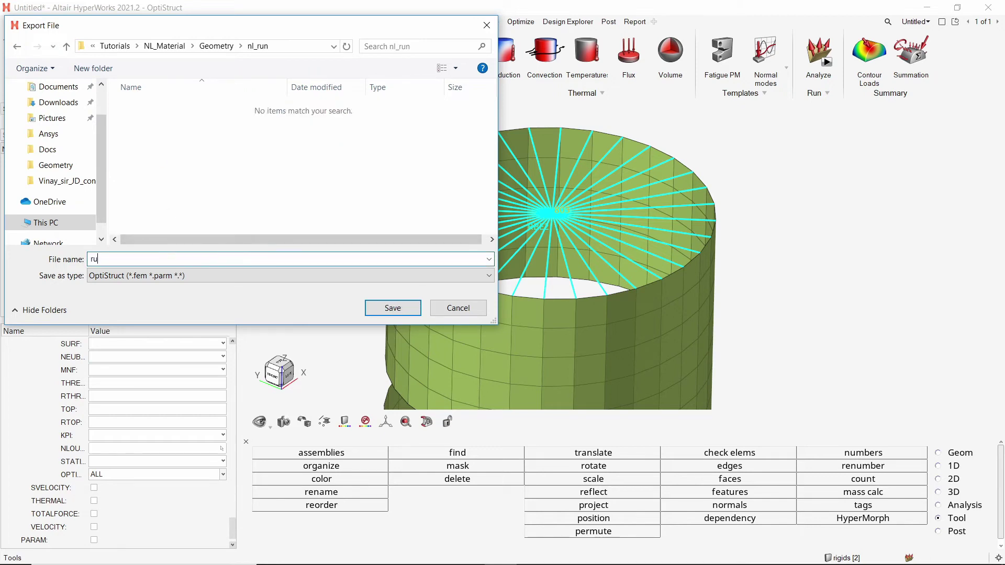
{"action": "key", "text": "Return"}
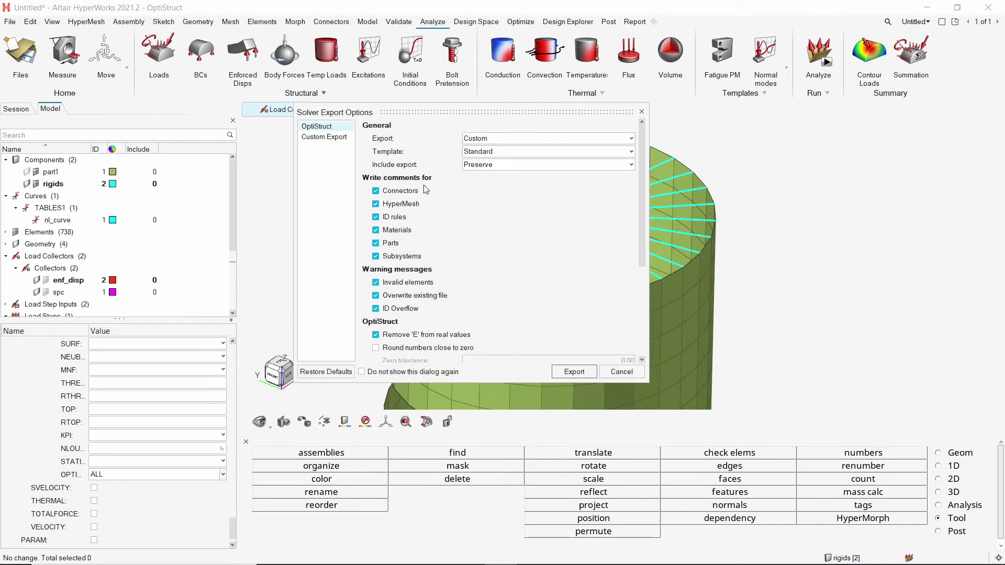
Export the whole model, with Export set to All, as the run1 OptiStruct deck
{"action": "left_click", "coordinate": [534, 139]}
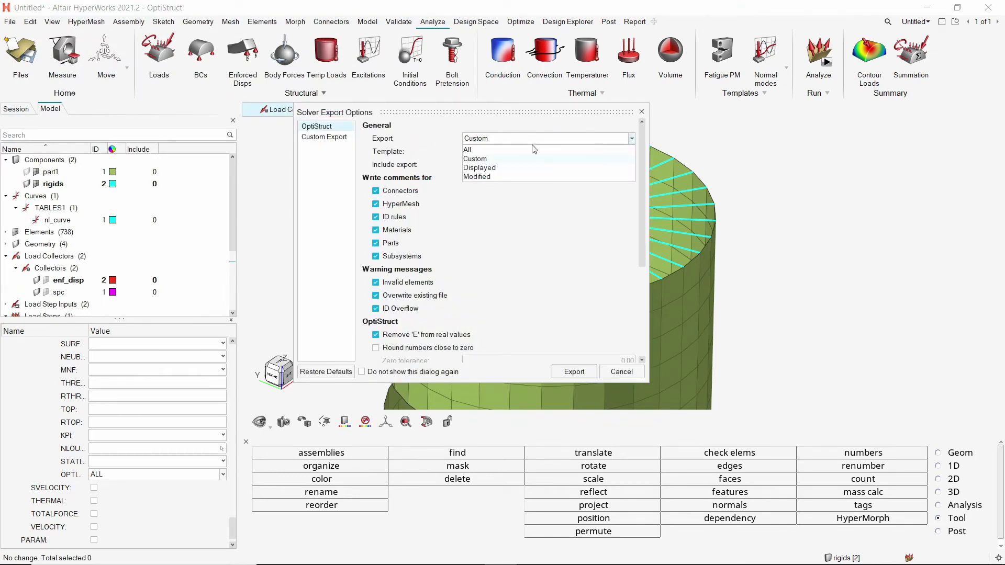
{"action": "left_click", "coordinate": [531, 153]}
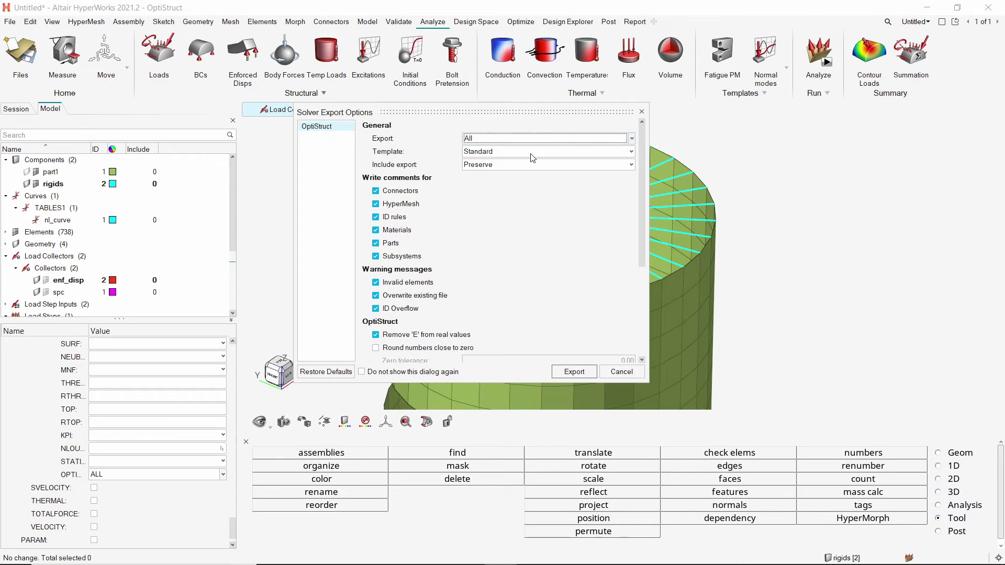
{"action": "left_click", "coordinate": [565, 372]}
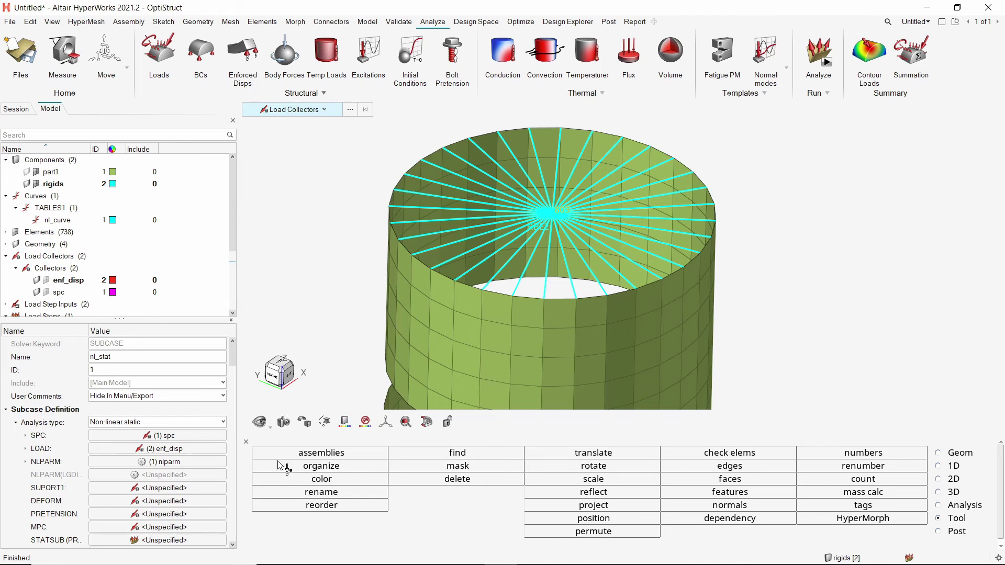
Verify the 96 KB run1 file in nl_run, select the folder path, then minimize Explorer
{"action": "mouse_move", "coordinate": [270, 560]}
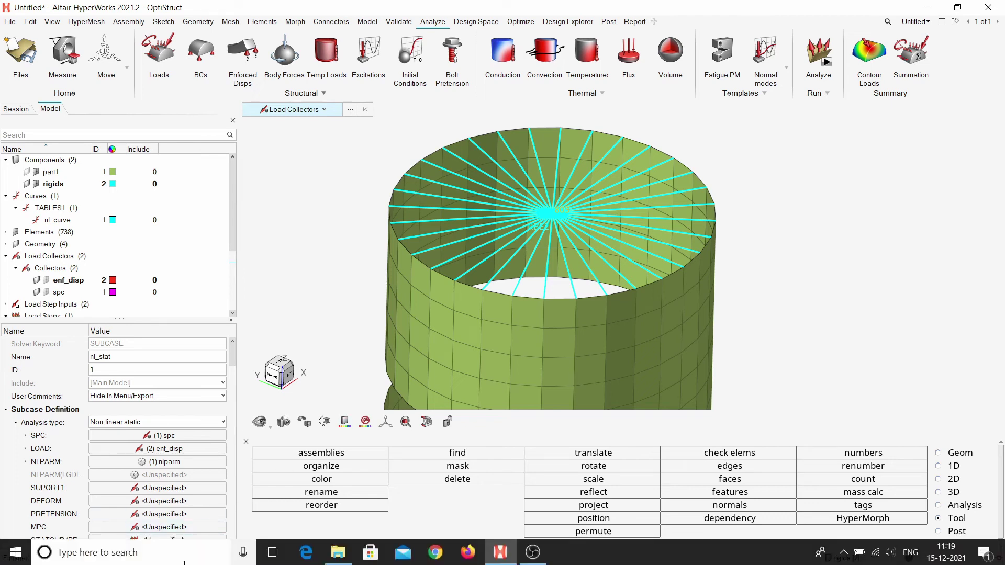
{"action": "left_click", "coordinate": [333, 560]}
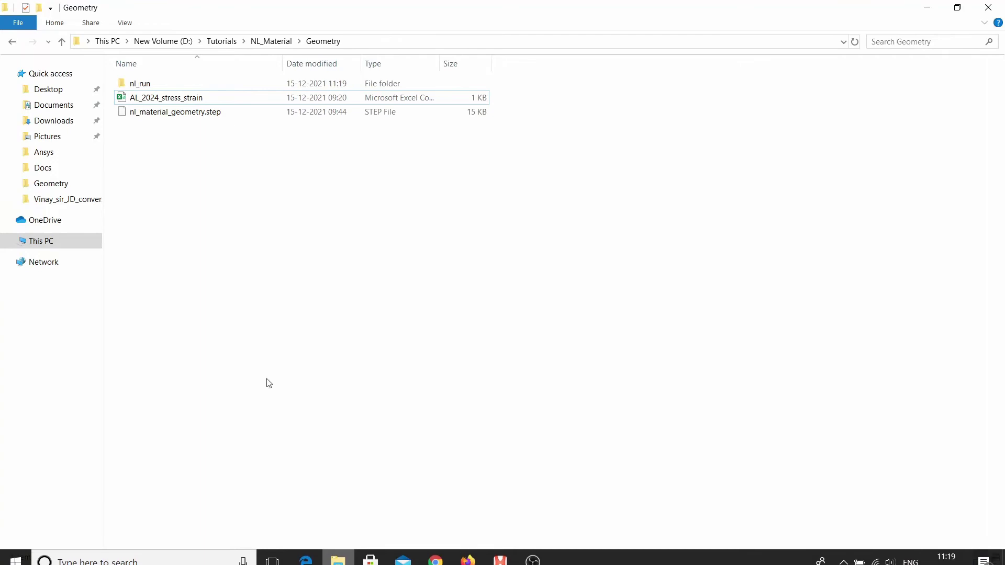
{"action": "double_click", "coordinate": [166, 85]}
{"action": "left_click", "coordinate": [421, 41]}
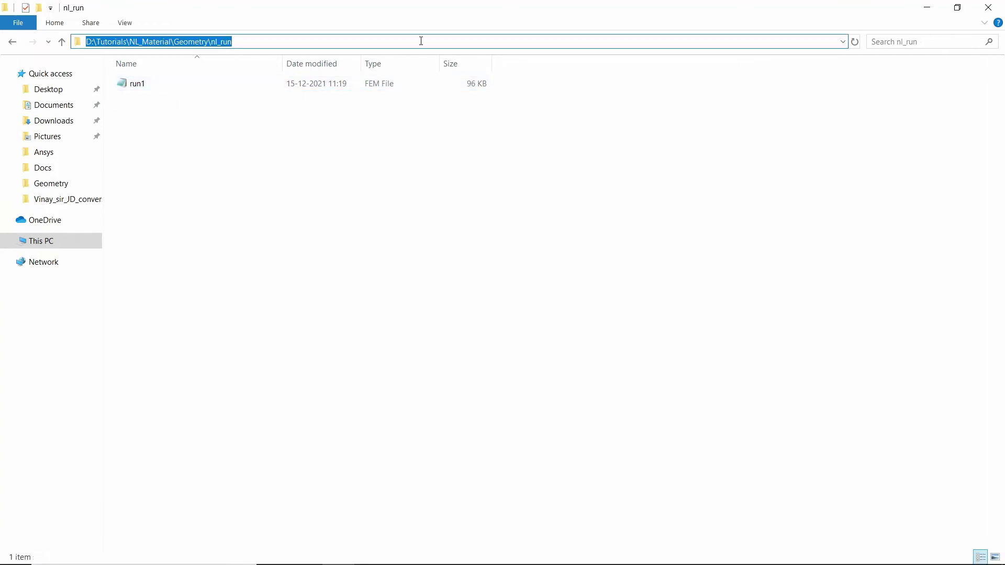
{"action": "left_click", "coordinate": [928, 7]}
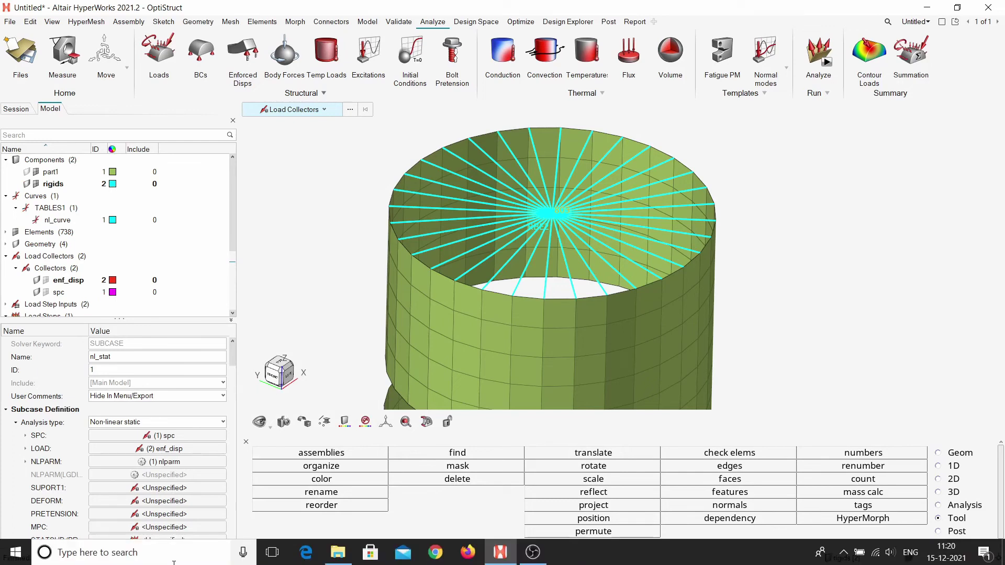
Launch Compute Console 2021 and select run1 from the pasted nl_run path as input file
{"action": "left_click", "coordinate": [174, 553]}
{"action": "type", "text": "co"}
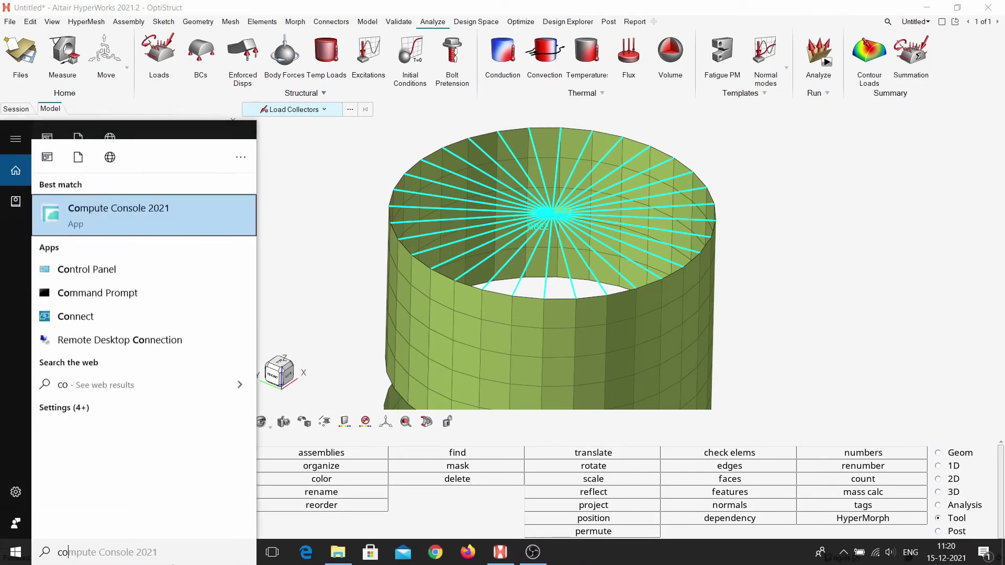
{"action": "type", "text": "m"}
{"action": "key", "text": "Escape"}
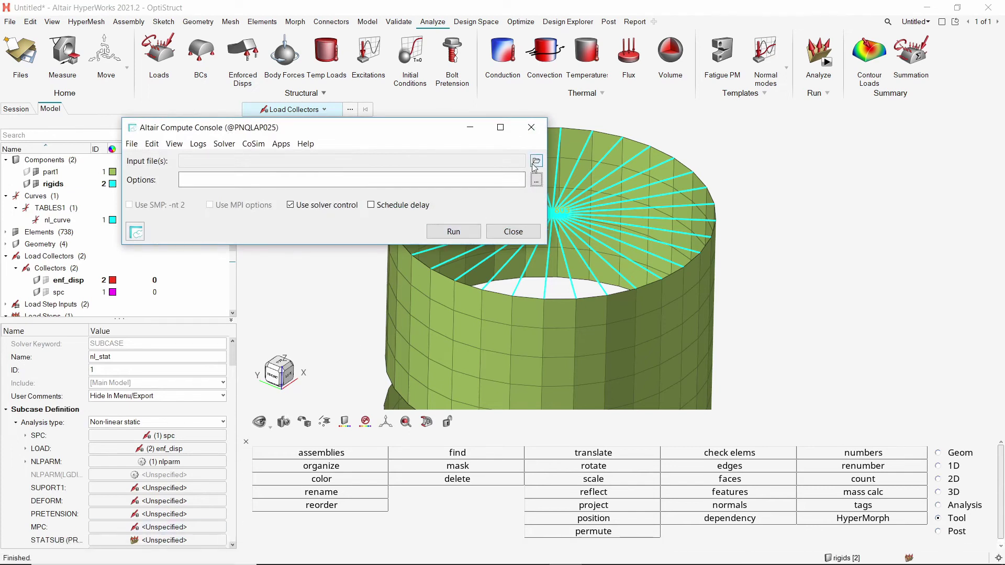
{"action": "left_click", "coordinate": [536, 164]}
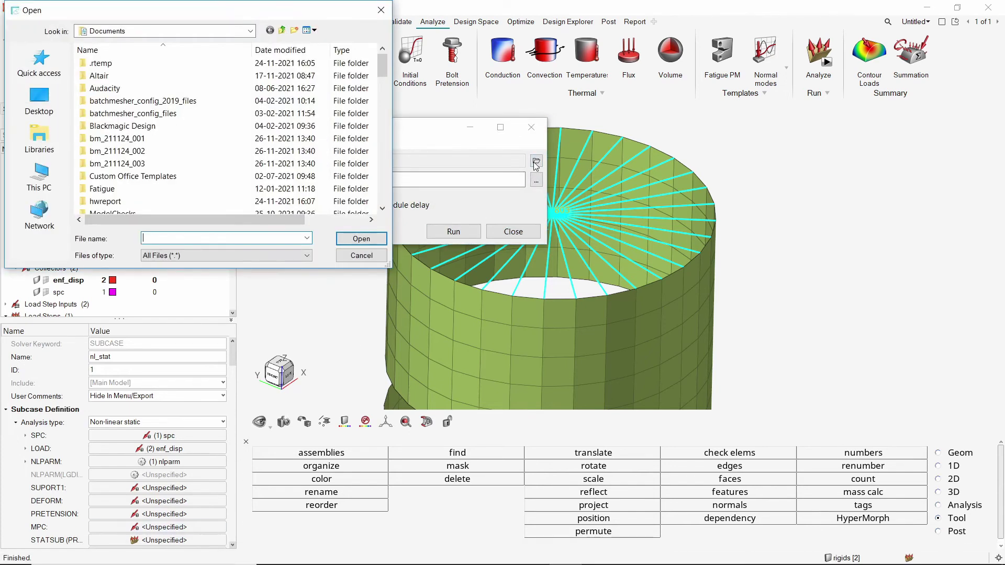
{"action": "key", "text": "ctrl+v"}
{"action": "key", "text": "Return"}
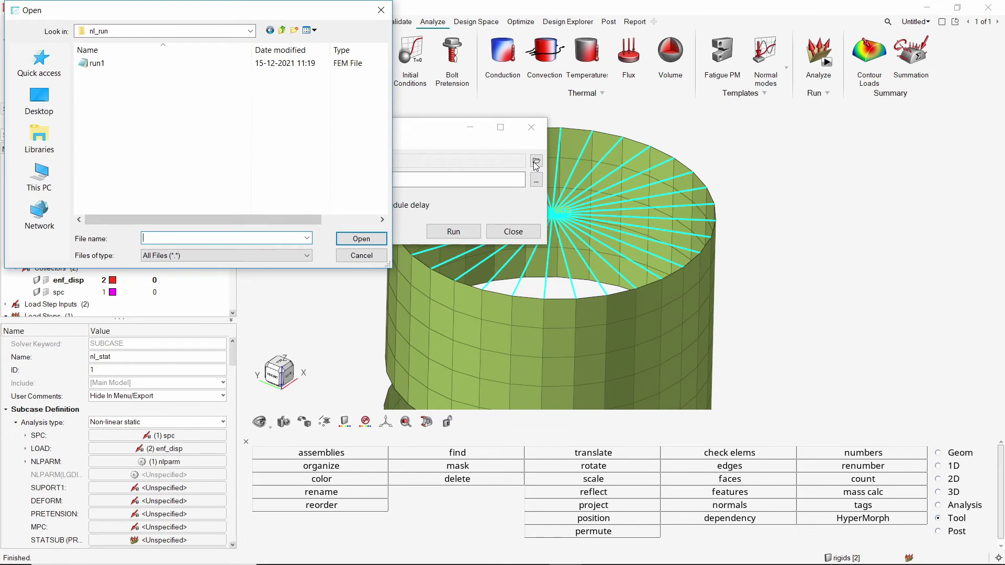
{"action": "double_click", "coordinate": [146, 63]}
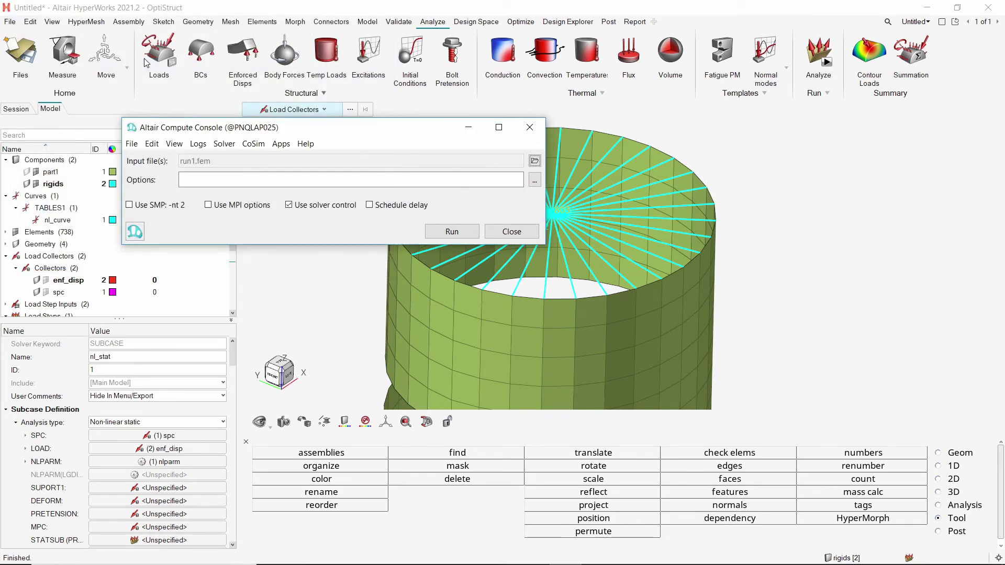
Add the -out solver option and run OptiStruct on run1.fem
{"action": "left_click", "coordinate": [475, 175]}
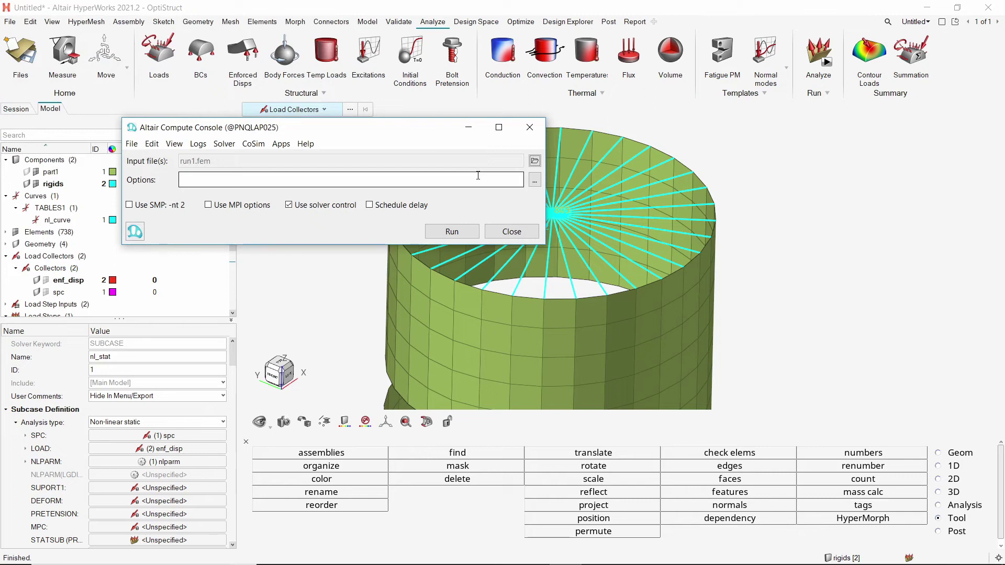
{"action": "left_click", "coordinate": [534, 181]}
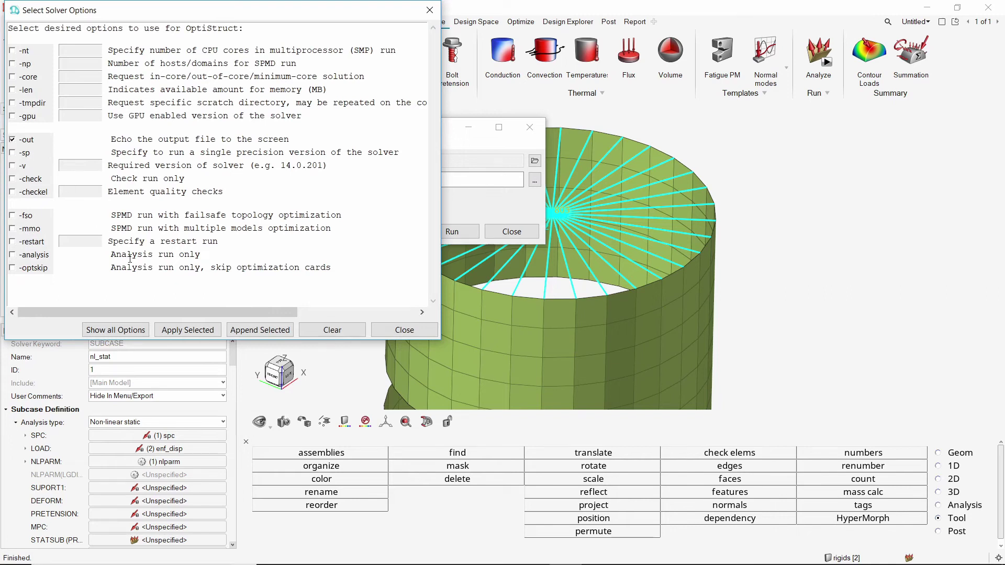
{"action": "left_click", "coordinate": [178, 331]}
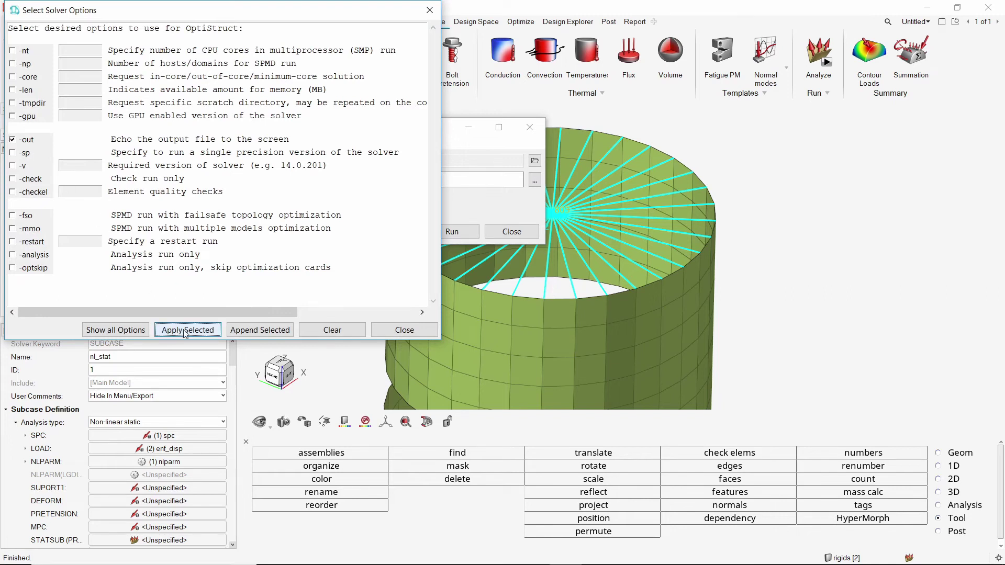
{"action": "left_click", "coordinate": [397, 333]}
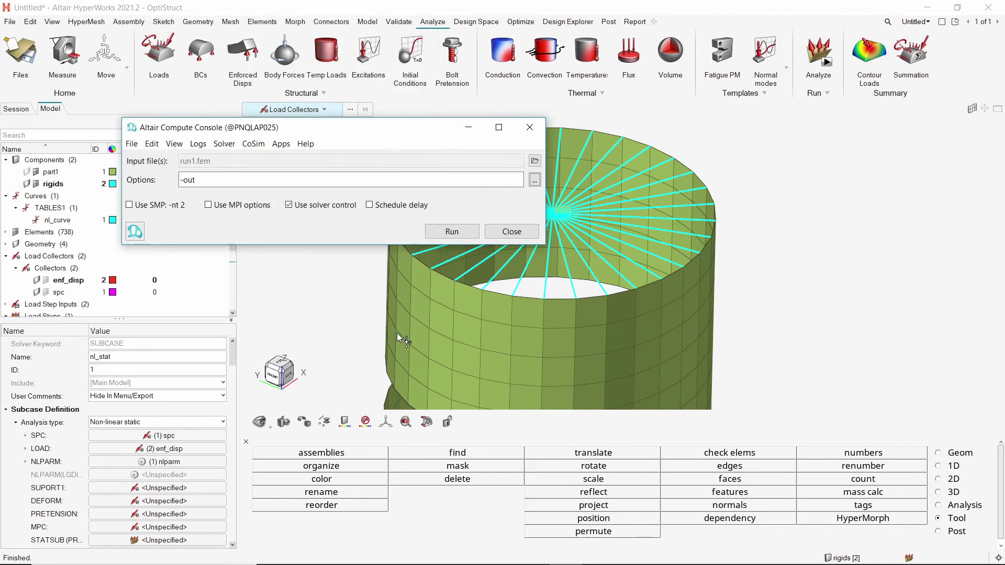
{"action": "left_click", "coordinate": [452, 232]}
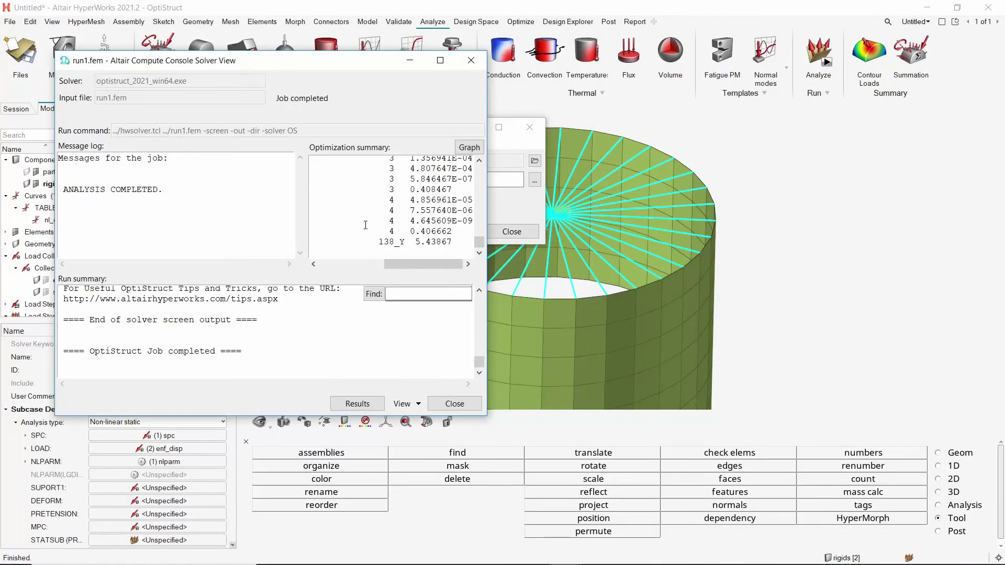
Confirm ANALYSIS COMPLETED in the log, then close the Solver View and Compute Console
{"action": "left_click_drag", "start_coordinate": [64, 191], "coordinate": [160, 191]}
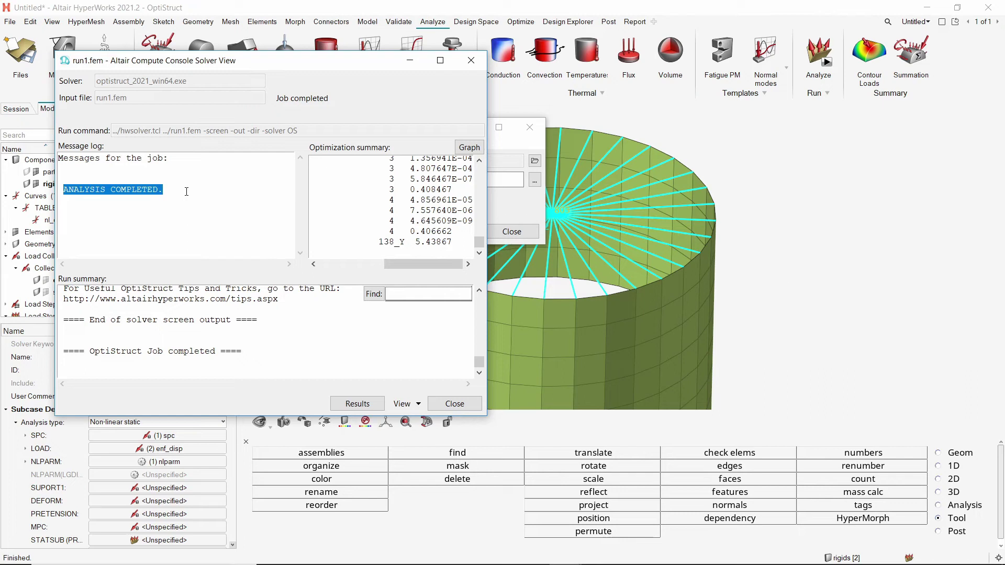
{"action": "left_click", "coordinate": [464, 61]}
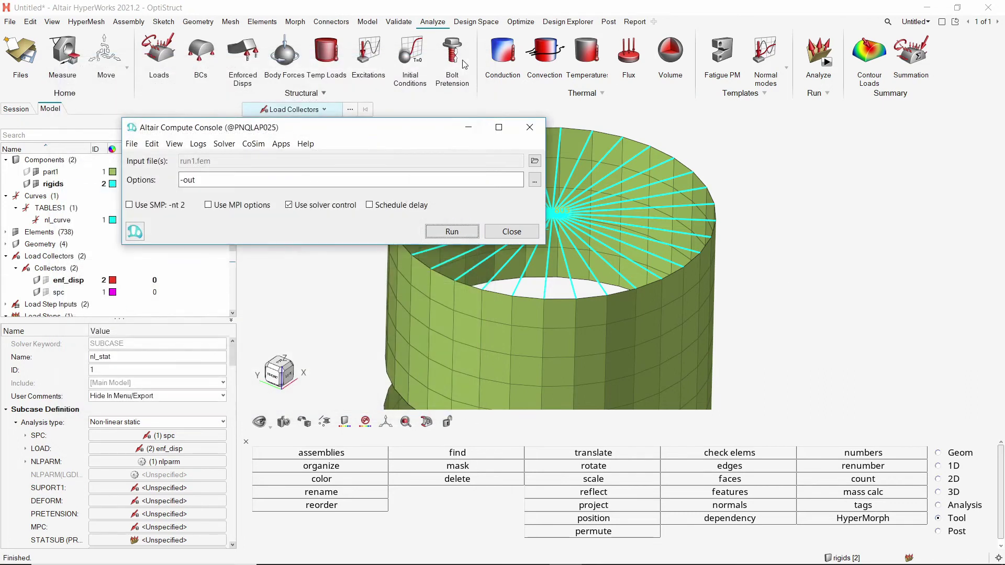
{"action": "left_click", "coordinate": [528, 128]}
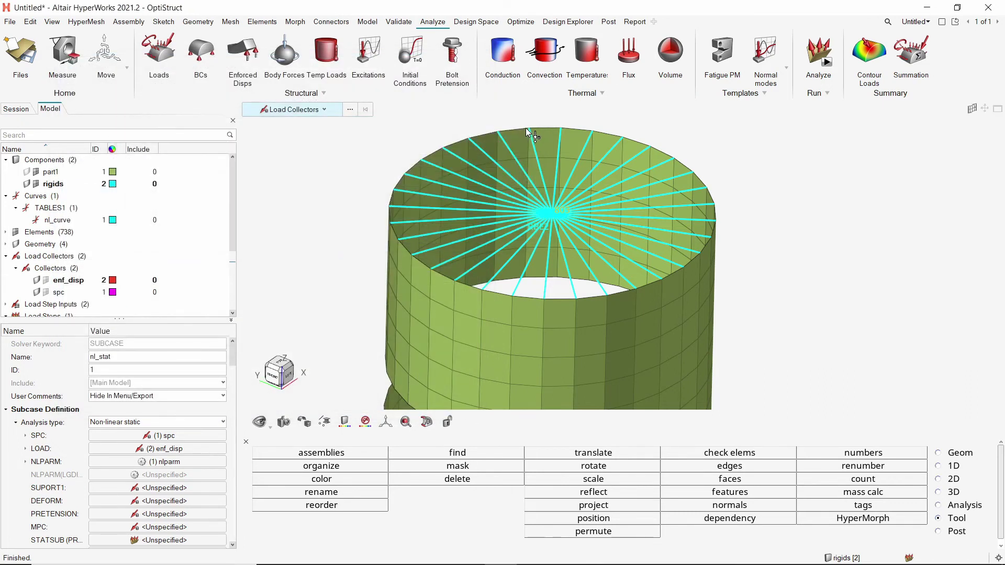
Add a new empty page from the page list at the top right
{"action": "left_click", "coordinate": [928, 23]}
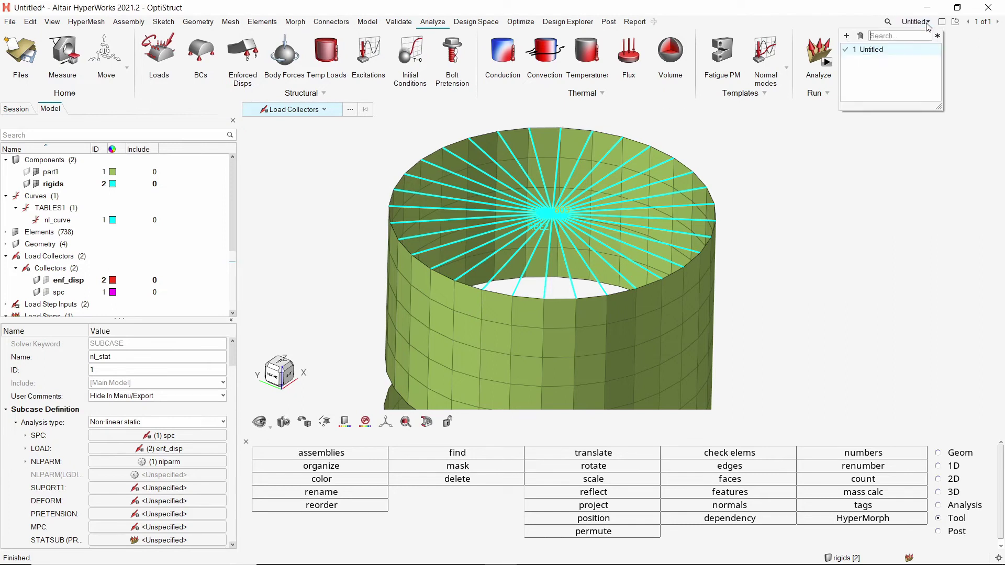
{"action": "left_click", "coordinate": [847, 36]}
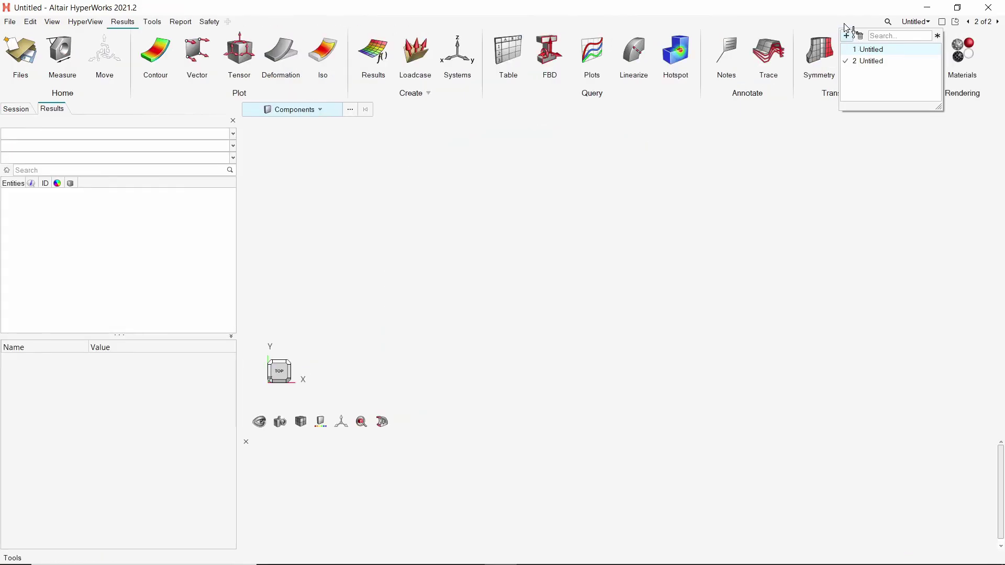
{"action": "left_click", "coordinate": [847, 27]}
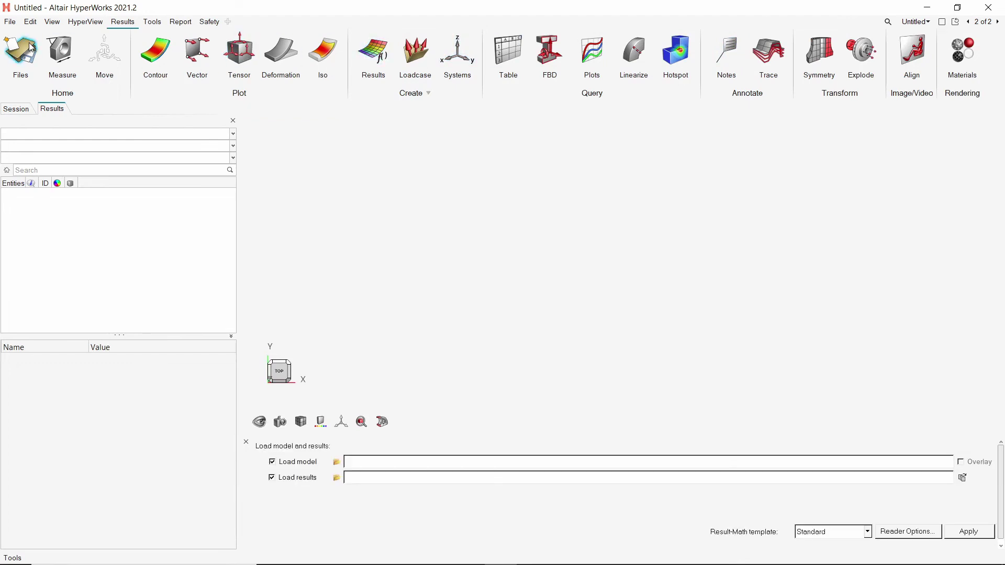
Load nl_run/run1.h3d as model and results, then orbit to show the notches
{"action": "left_click", "coordinate": [337, 462]}
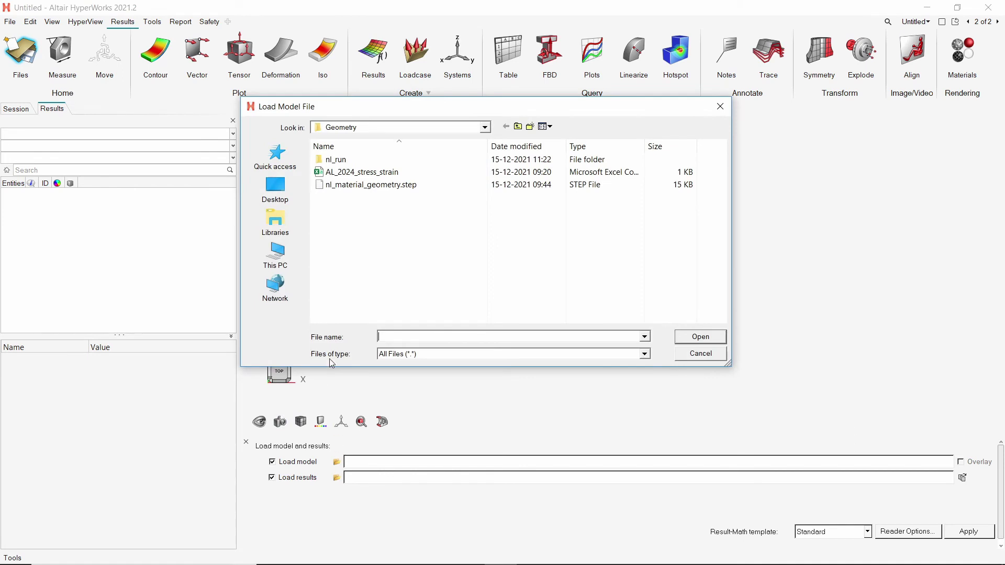
{"action": "double_click", "coordinate": [382, 160]}
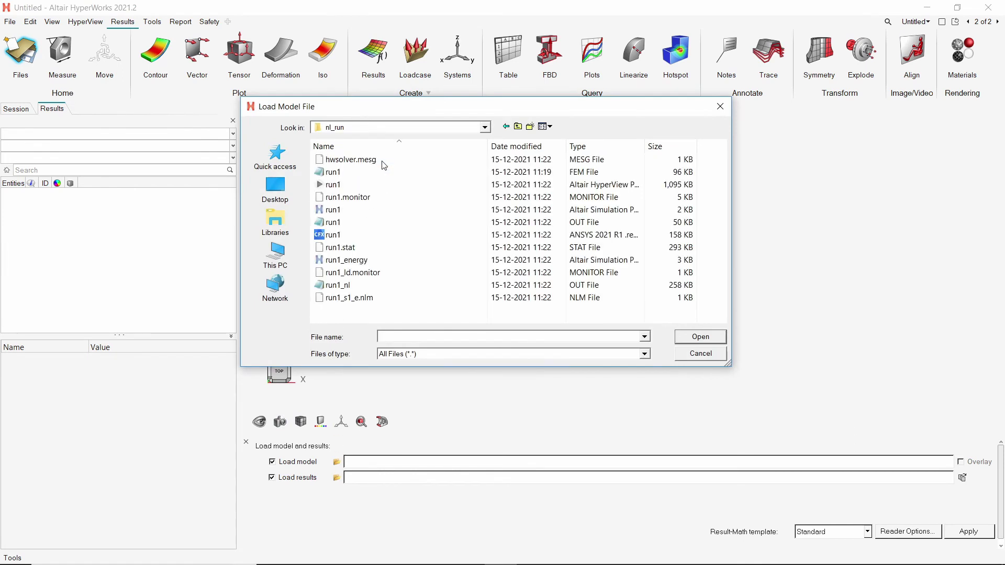
{"action": "double_click", "coordinate": [384, 187]}
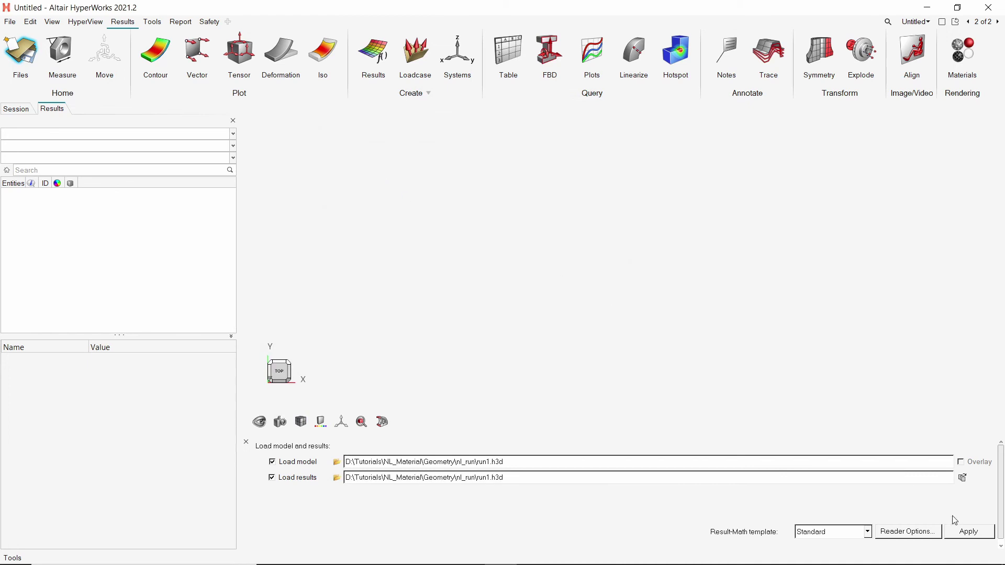
{"action": "left_click", "coordinate": [969, 532]}
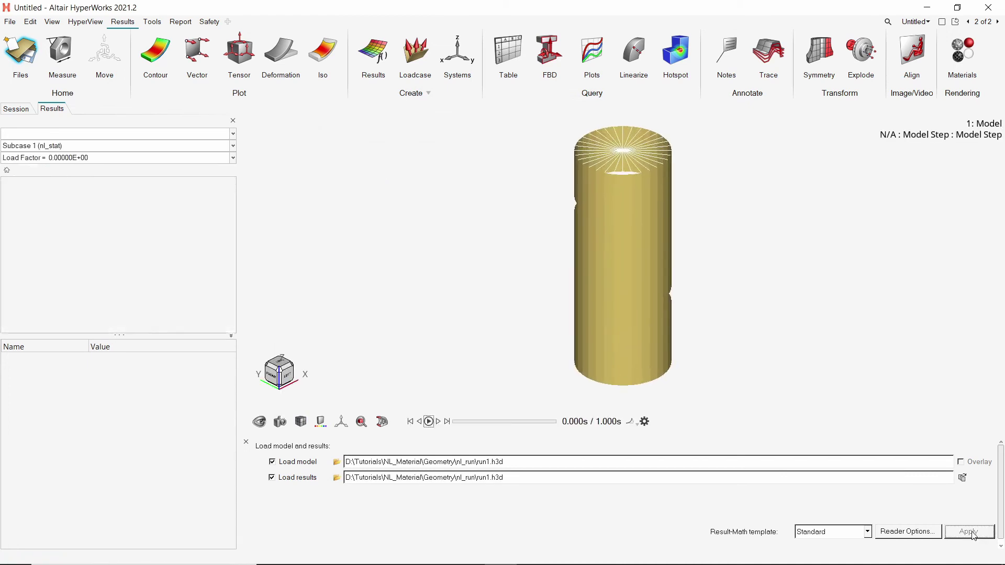
{"action": "mouse_move", "coordinate": [593, 272]}
{"action": "left_mouse_down", "text": "ctrl"}
{"action": "mouse_move", "coordinate": [649, 262]}
{"action": "mouse_move", "coordinate": [692, 273]}
{"action": "mouse_move", "coordinate": [642, 232]}
{"action": "left_mouse_up", "text": "ctrl"}
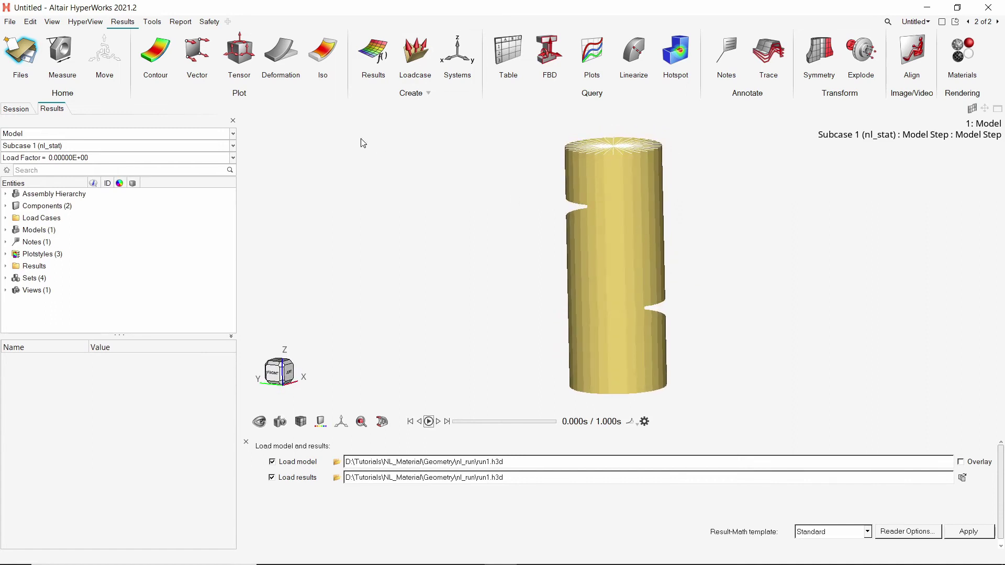
Apply a Displacement (Mag) contour to the cylinder and play the load-step animation
{"action": "left_click", "coordinate": [158, 54]}
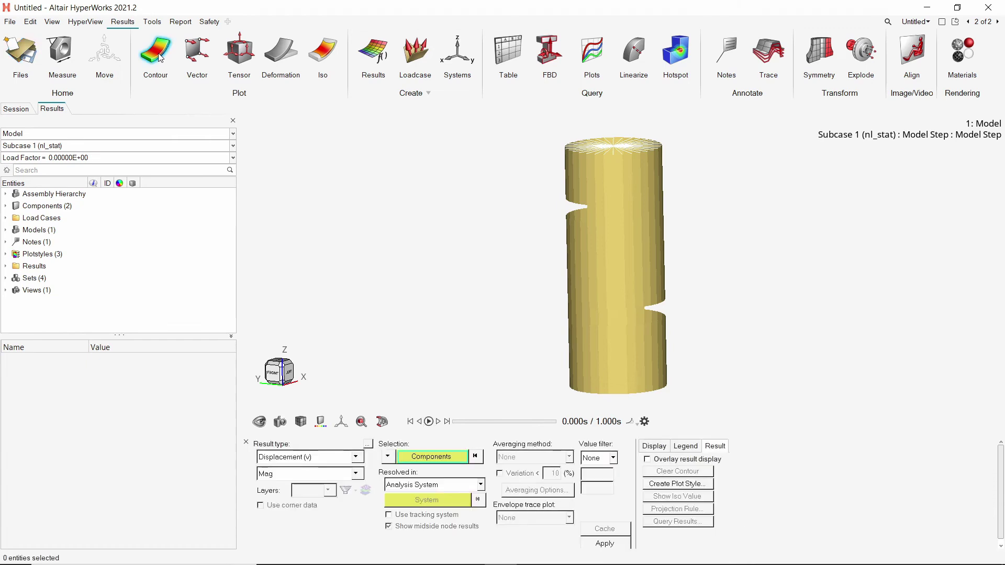
{"action": "left_click", "coordinate": [620, 544]}
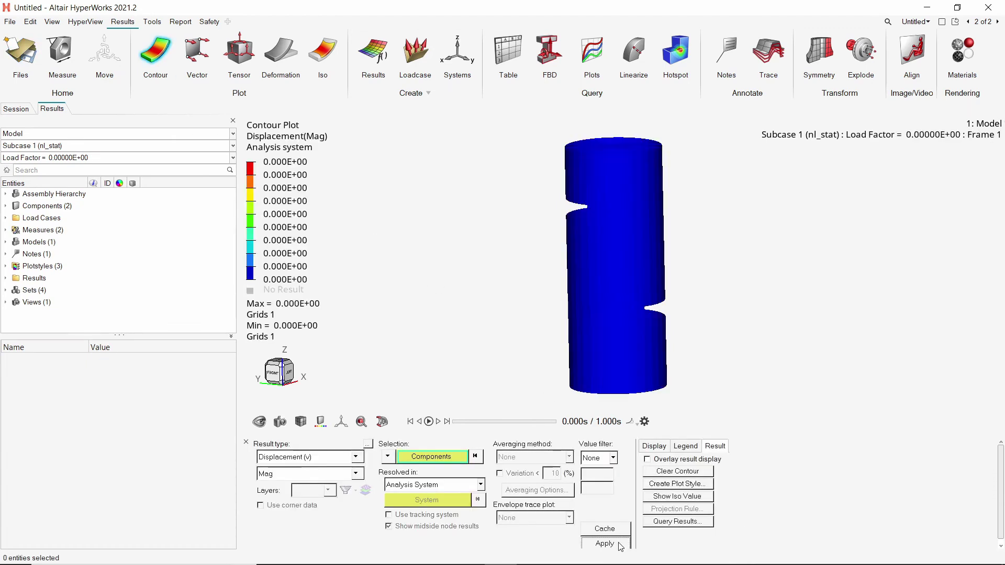
{"action": "left_click", "coordinate": [430, 422]}
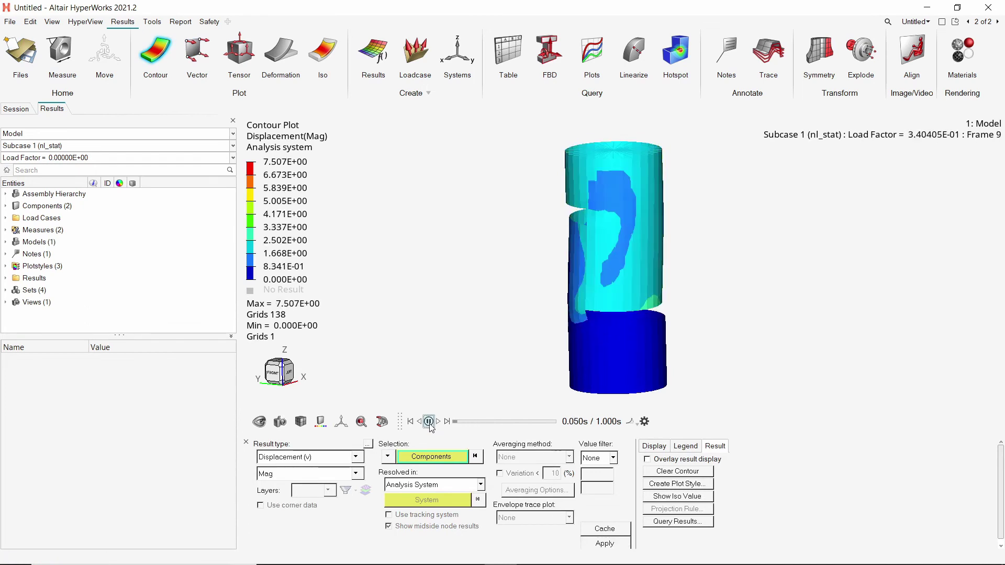
Lower the animation's maximum frame rate from 20 to 14 fps and close the animation settings
{"action": "left_click", "coordinate": [644, 421]}
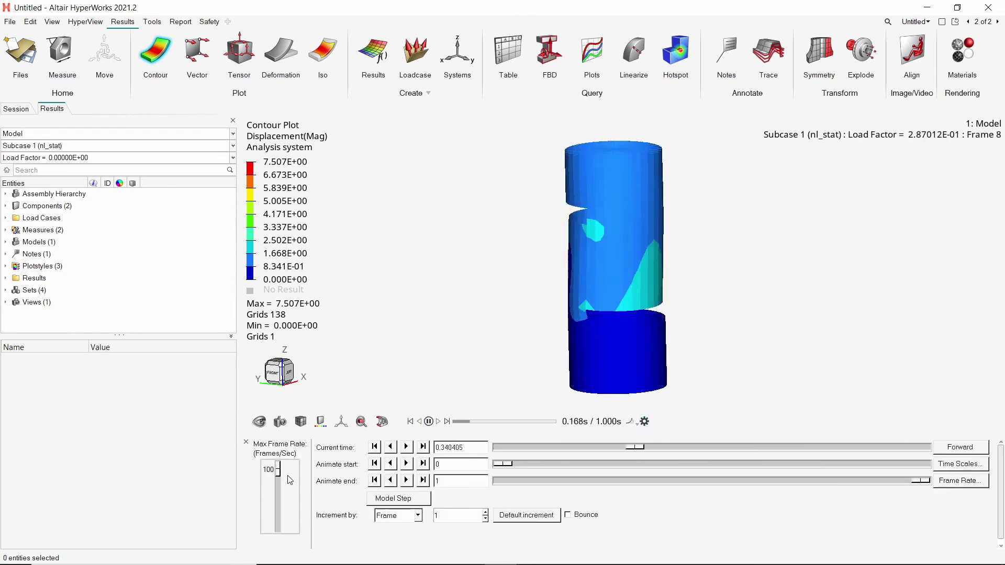
{"action": "left_click_drag", "start_coordinate": [278, 470], "coordinate": [285, 523]}
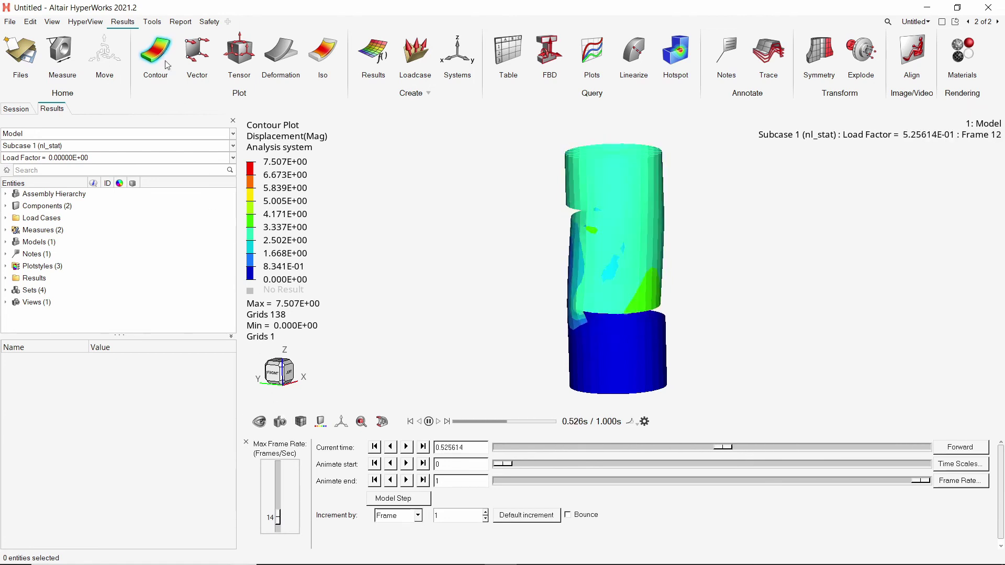
{"action": "left_click", "coordinate": [246, 442]}
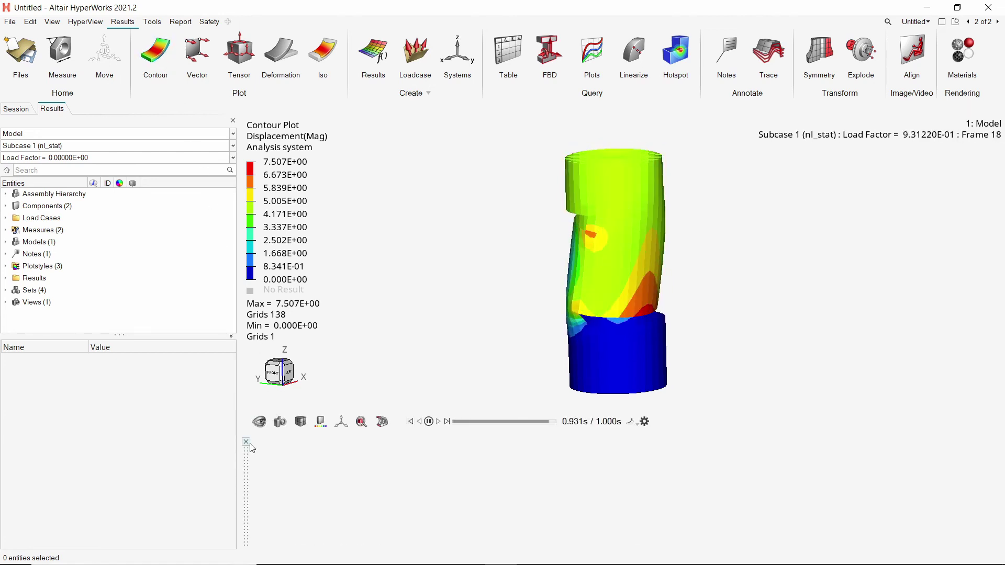
{"action": "left_click_drag", "start_coordinate": [605, 305], "coordinate": [691, 301], "text": "ctrl"}
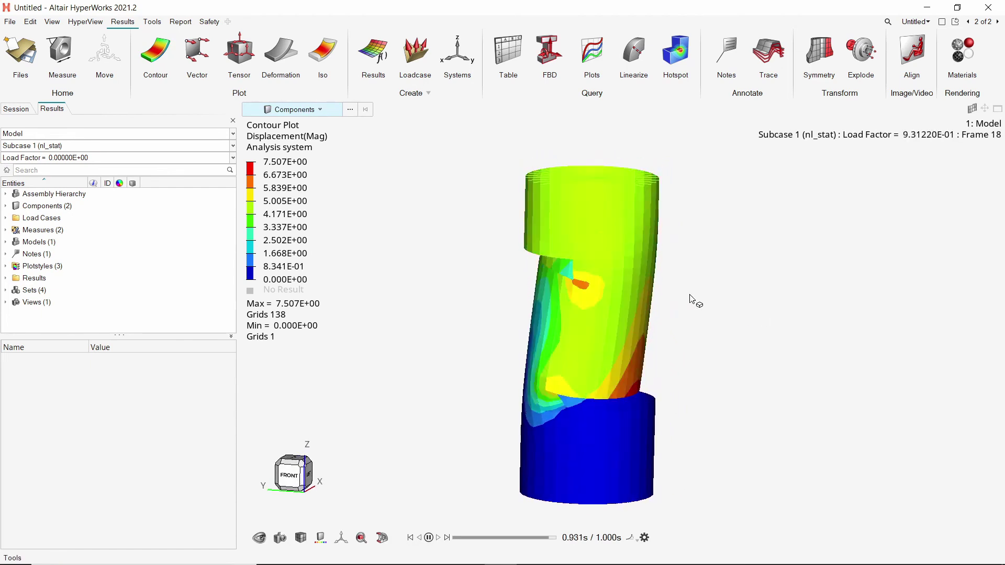
Show the contour legend values in fixed numeric format
{"action": "right_click", "coordinate": [279, 177]}
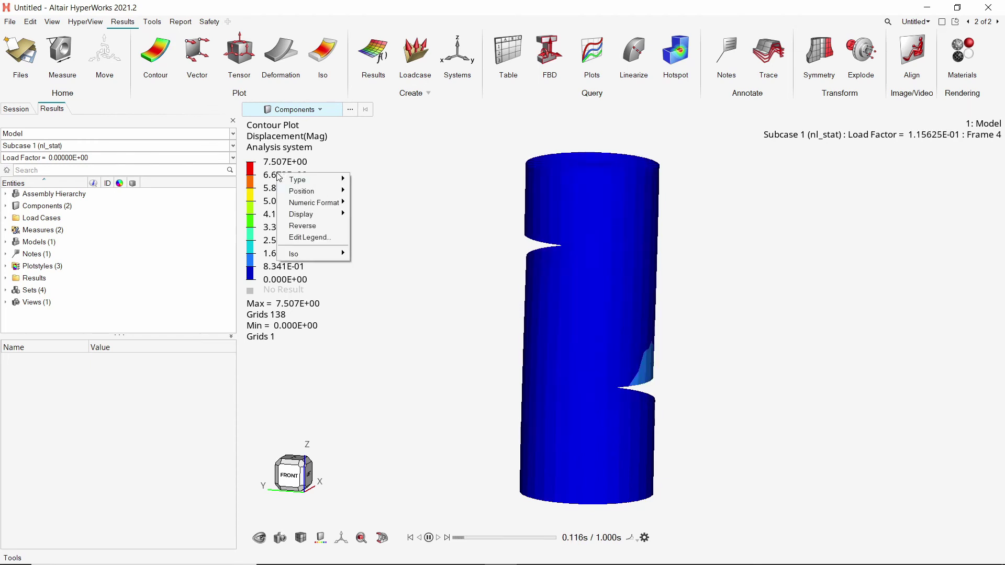
{"action": "mouse_move", "coordinate": [312, 203]}
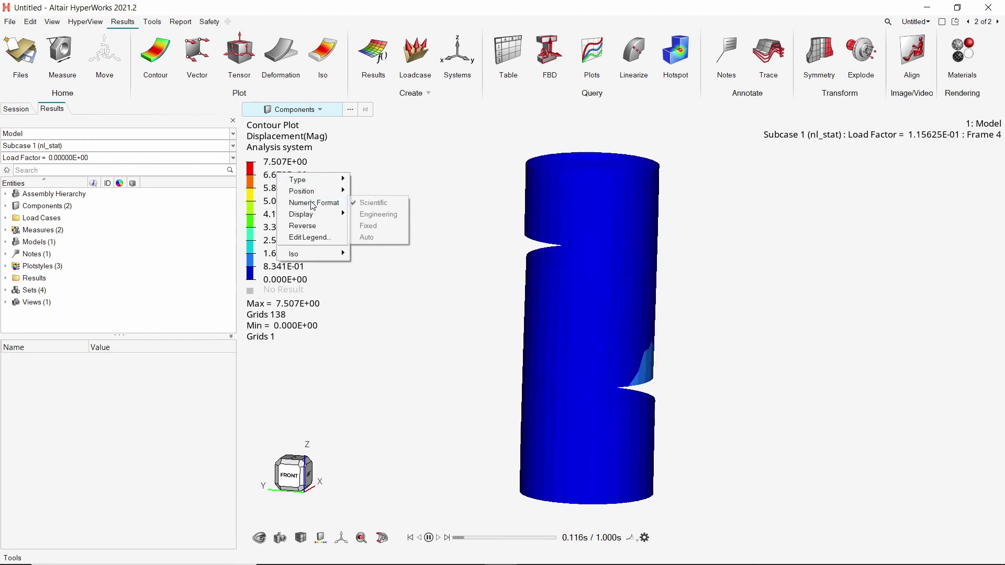
{"action": "left_click", "coordinate": [368, 227]}
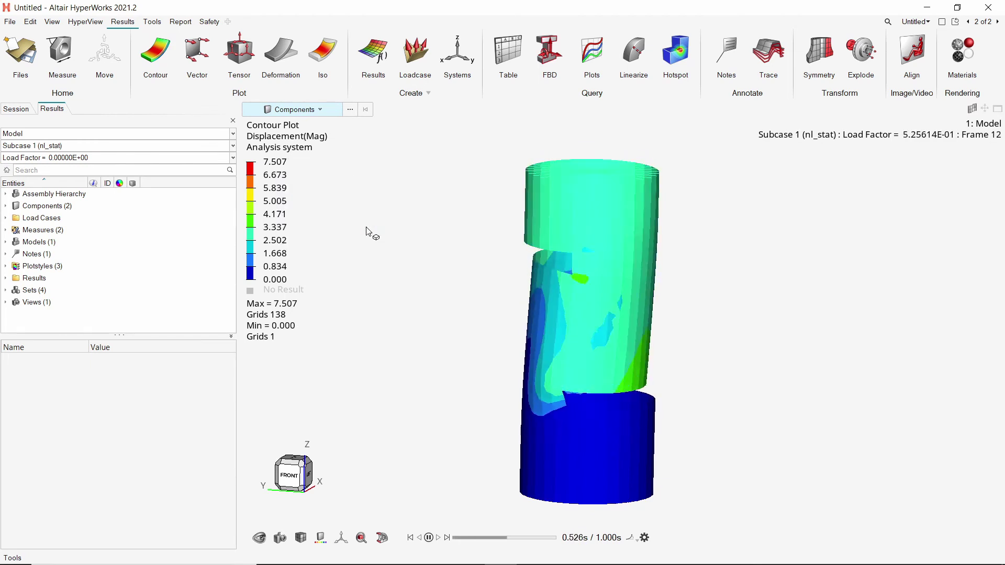
Contour von Mises element stresses with simple averaging, peaking at 565.453
{"action": "left_click", "coordinate": [152, 61]}
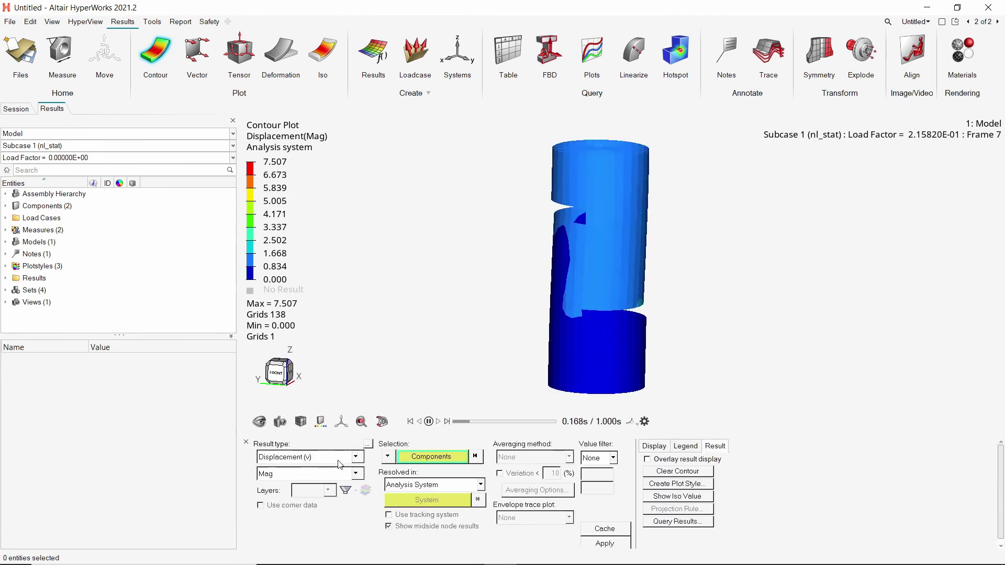
{"action": "left_click", "coordinate": [339, 458]}
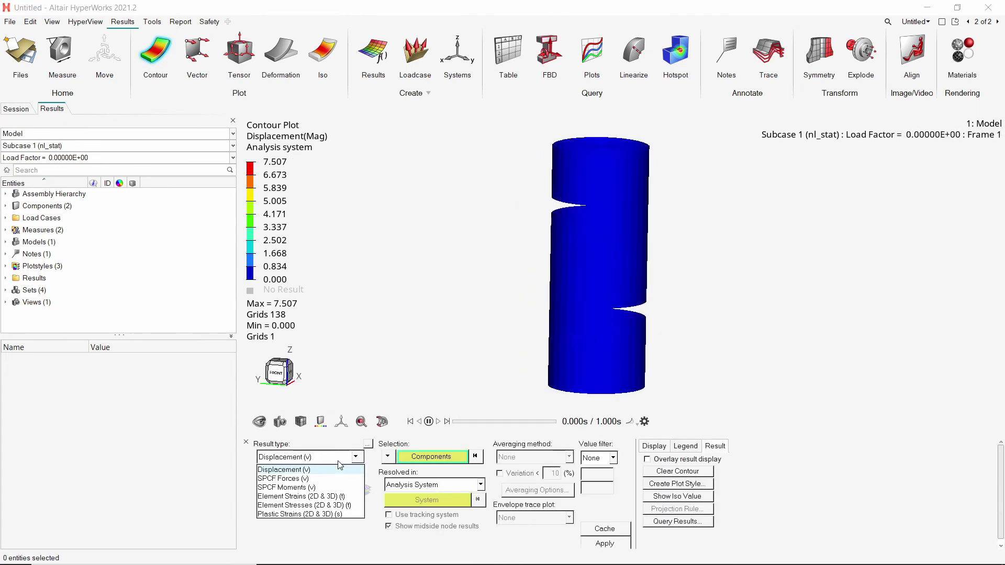
{"action": "left_click", "coordinate": [330, 505]}
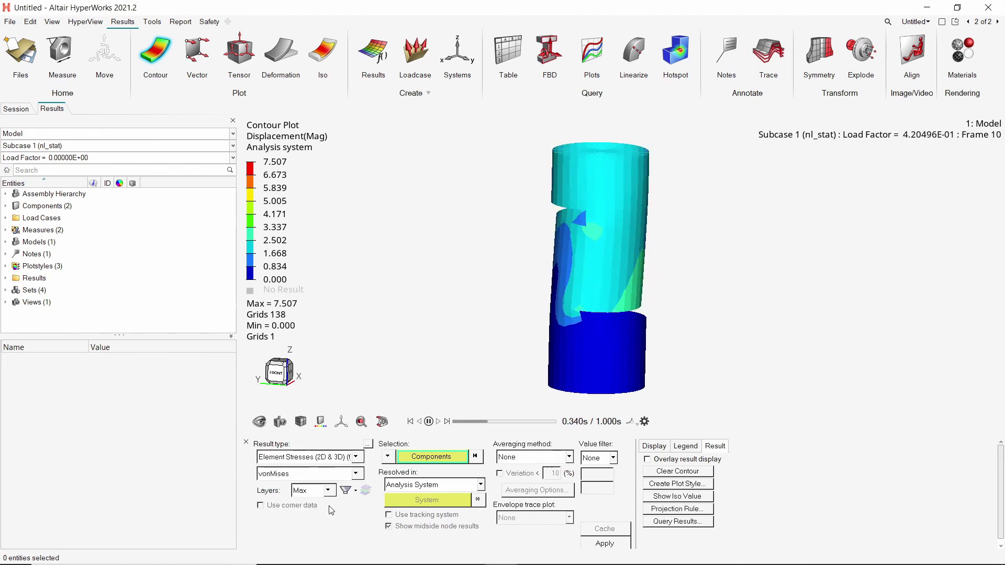
{"action": "left_click", "coordinate": [523, 457]}
{"action": "left_click", "coordinate": [507, 479]}
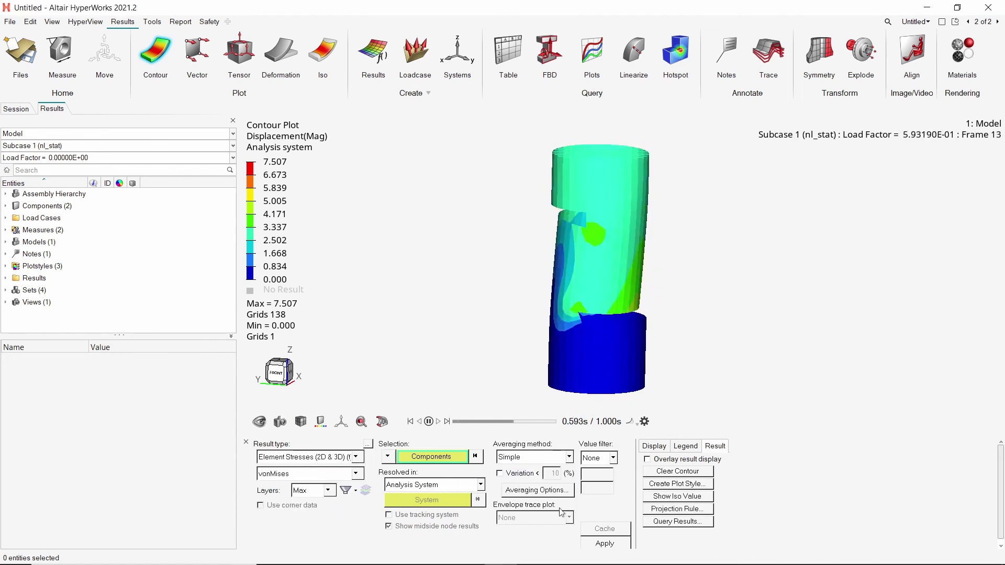
{"action": "left_click", "coordinate": [603, 544]}
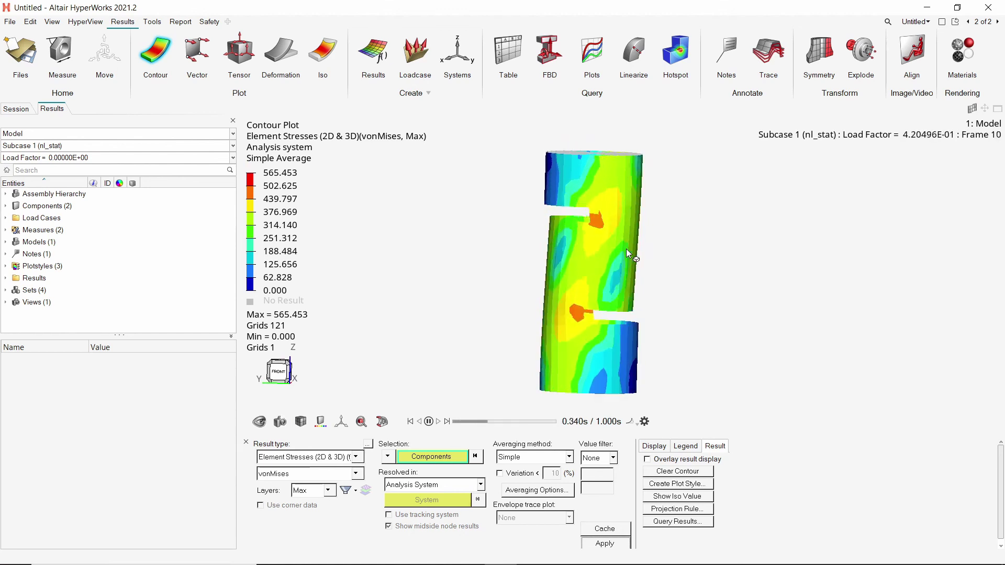
{"action": "left_click_drag", "start_coordinate": [612, 262], "coordinate": [618, 280], "text": "ctrl"}
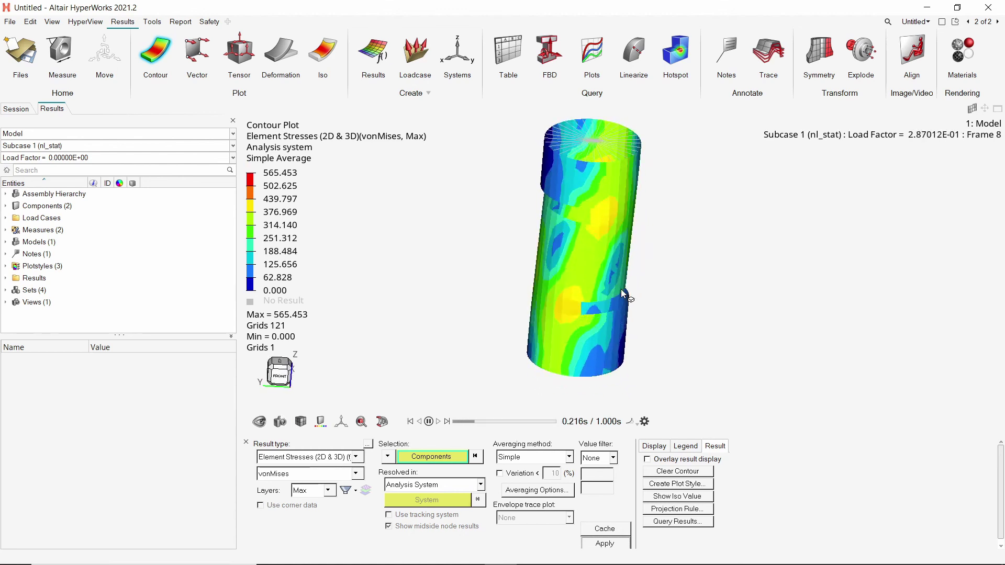
{"action": "left_click", "coordinate": [328, 458]}
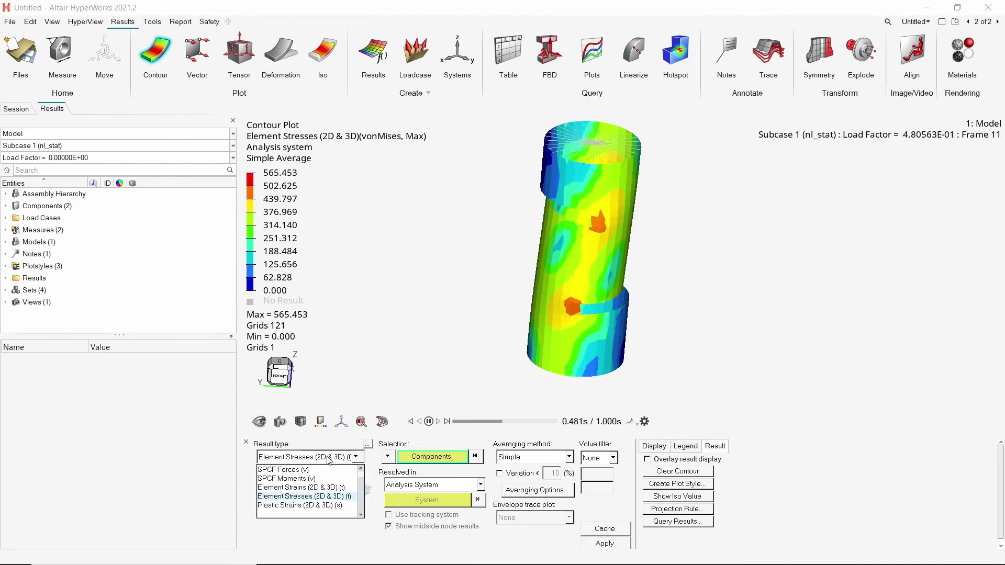
Switch the contour to Equivalent Plastic Strain (max 0.244 at the notches) and stop the animation
{"action": "left_click", "coordinate": [313, 506]}
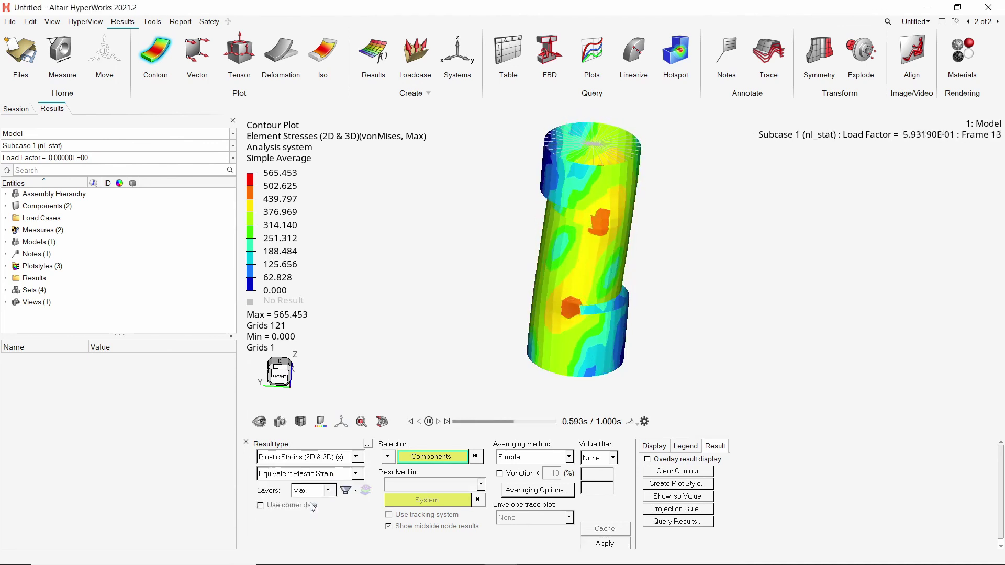
{"action": "left_click", "coordinate": [590, 544]}
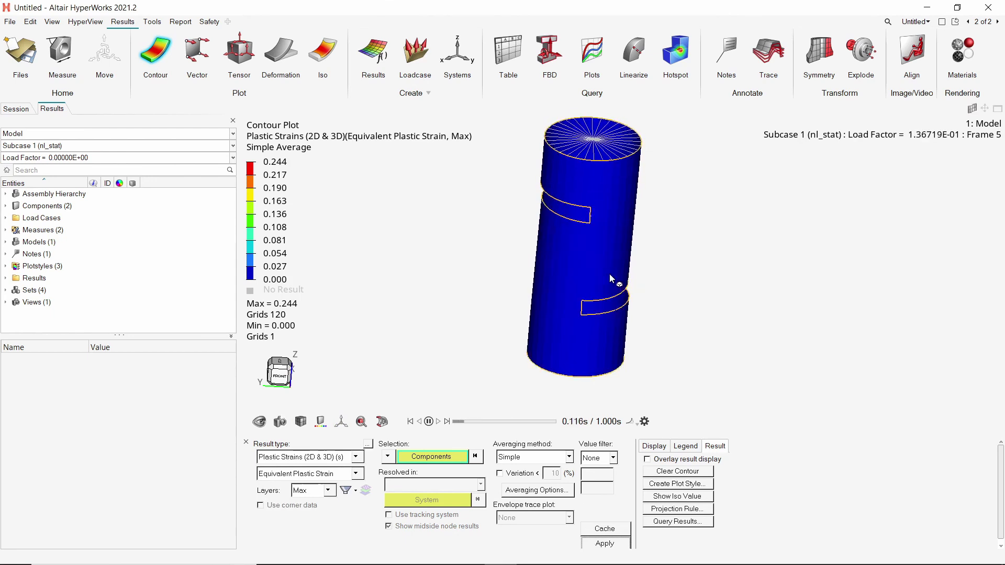
{"action": "left_click_drag", "start_coordinate": [595, 262], "coordinate": [609, 246], "text": "ctrl"}
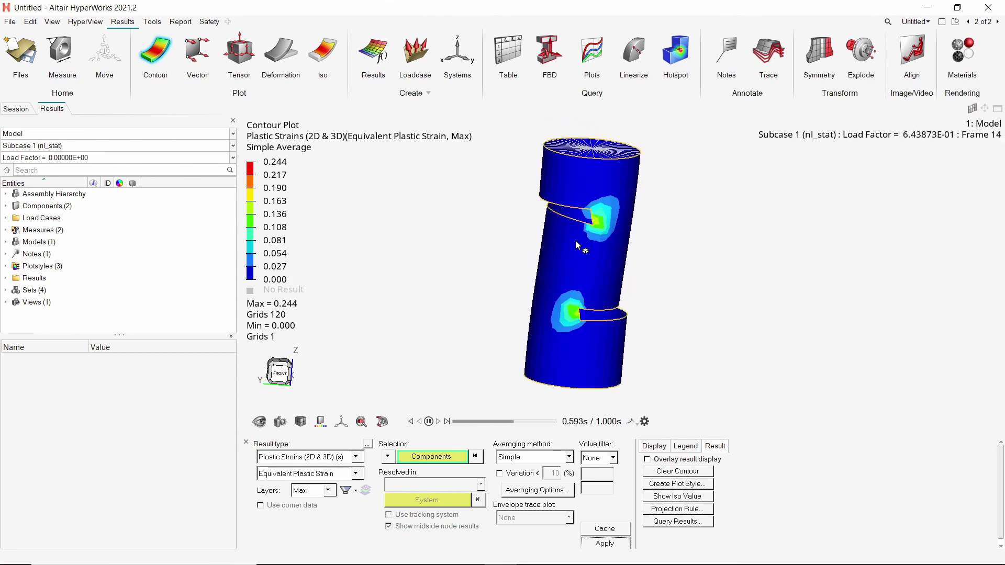
{"action": "mouse_move", "coordinate": [603, 238]}
{"action": "left_mouse_down", "text": "ctrl"}
{"action": "mouse_move", "coordinate": [627, 218]}
{"action": "mouse_move", "coordinate": [609, 234]}
{"action": "left_mouse_up", "text": "ctrl"}
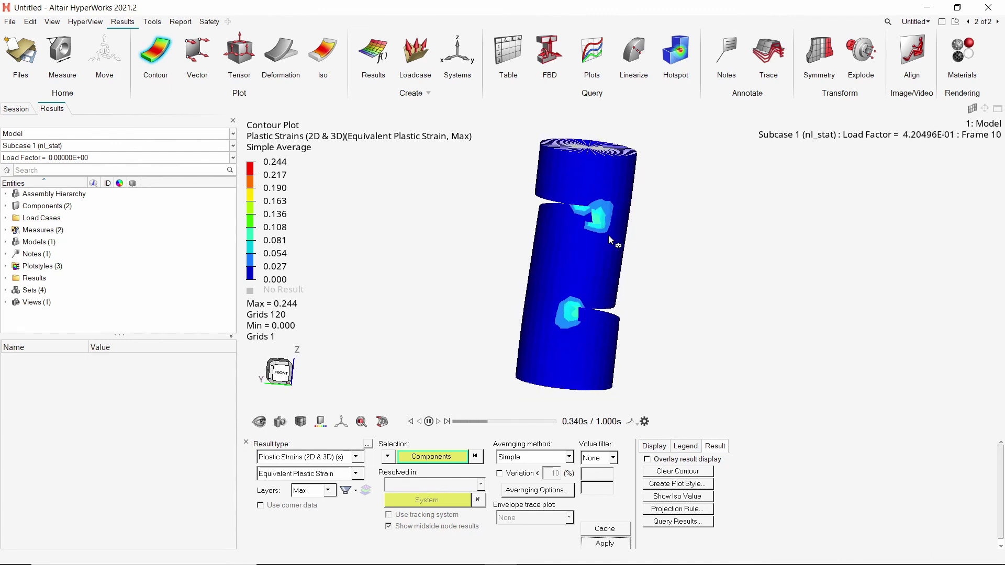
{"action": "left_click", "coordinate": [429, 421]}
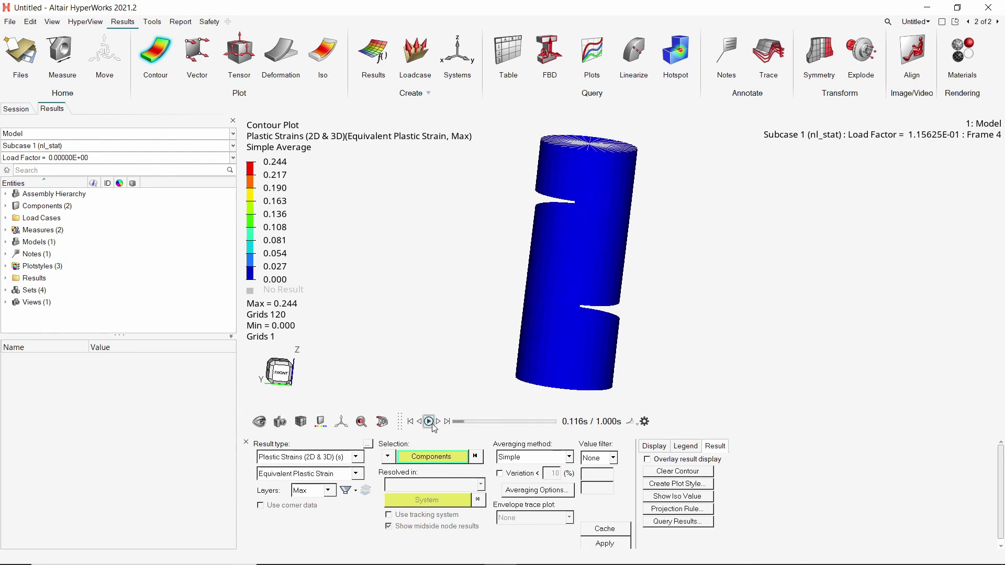
Split the page into two side-by-side windows and make the right one a Line Chart
{"action": "left_click", "coordinate": [944, 22]}
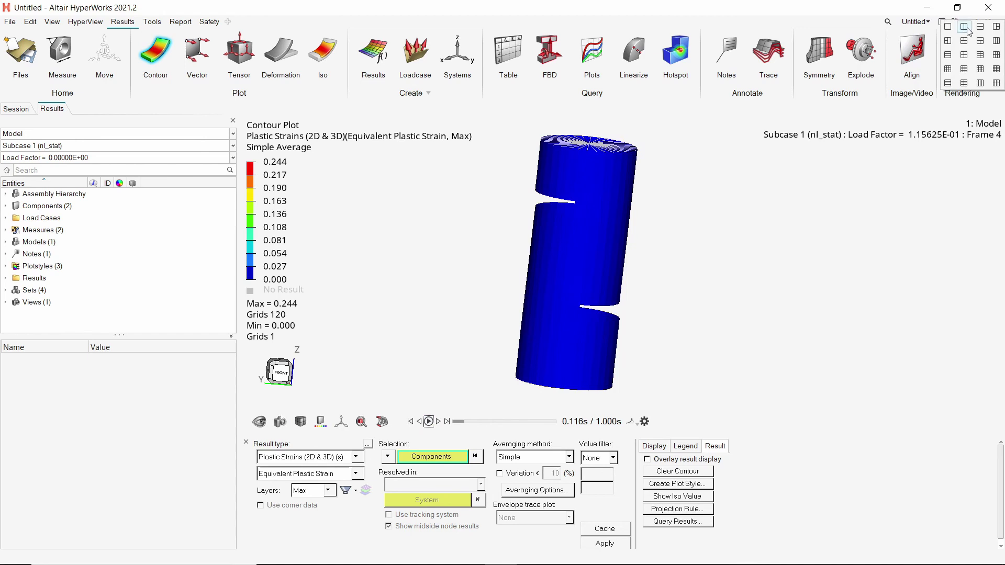
{"action": "left_click", "coordinate": [968, 28]}
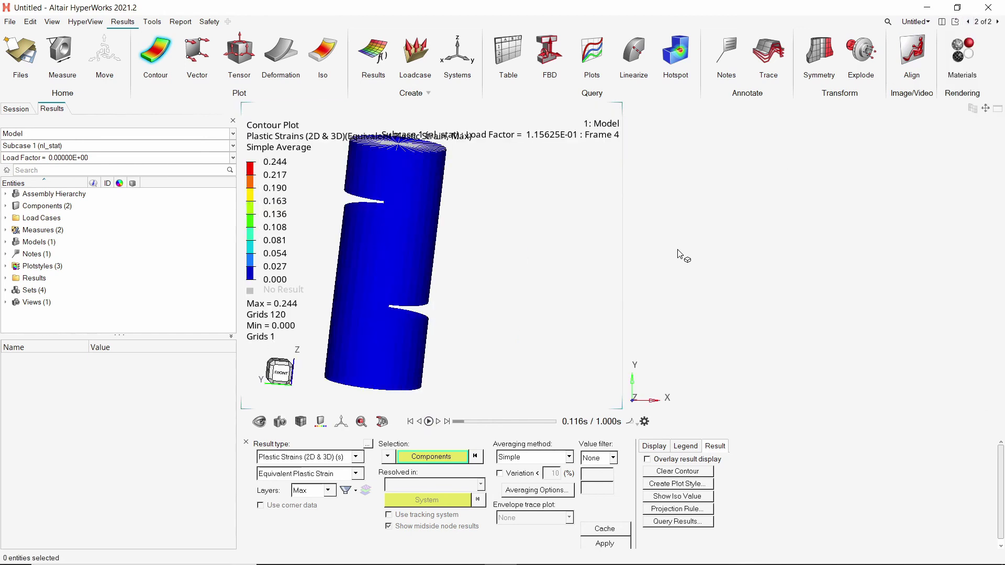
{"action": "left_click", "coordinate": [751, 256]}
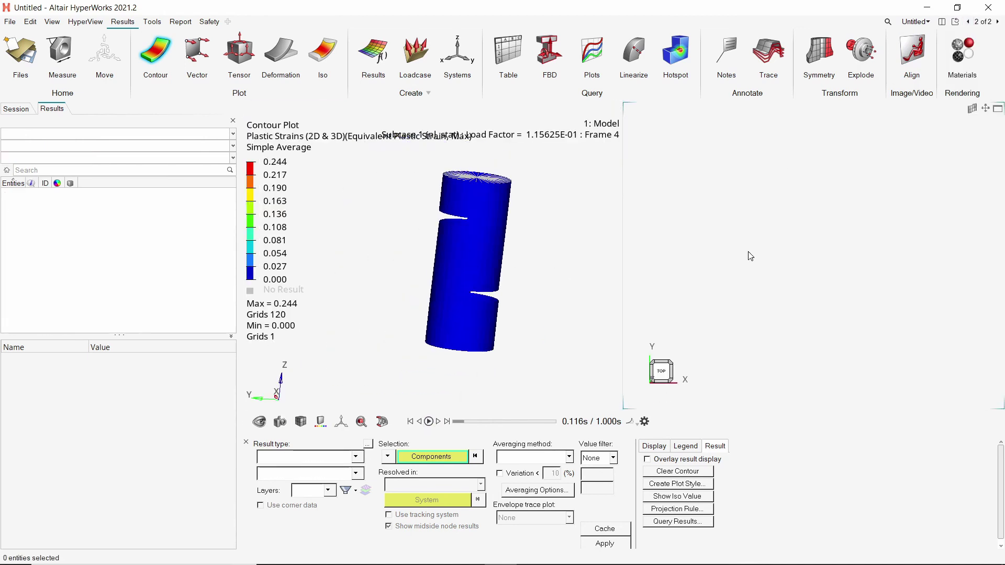
{"action": "left_click", "coordinate": [972, 109]}
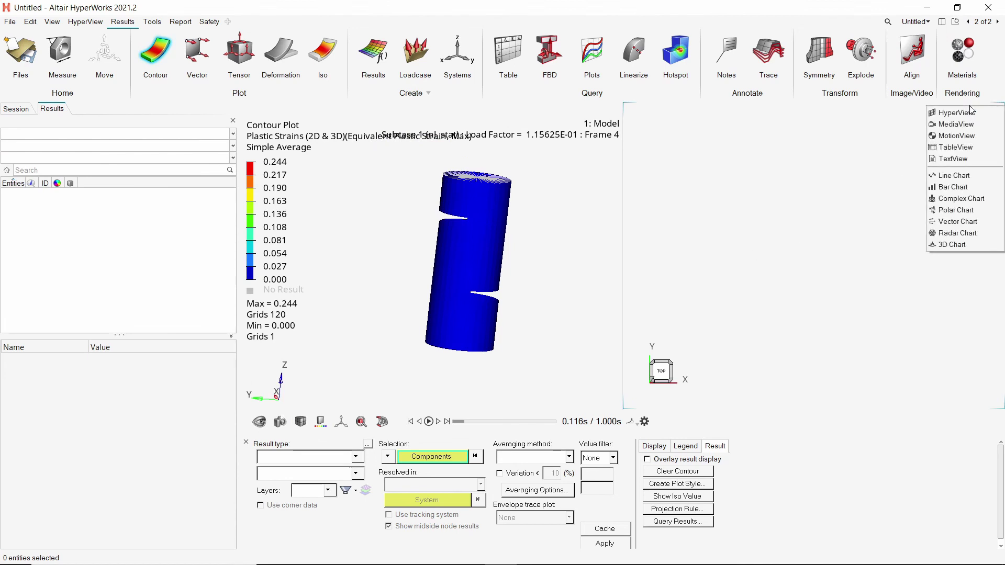
{"action": "left_click", "coordinate": [976, 178]}
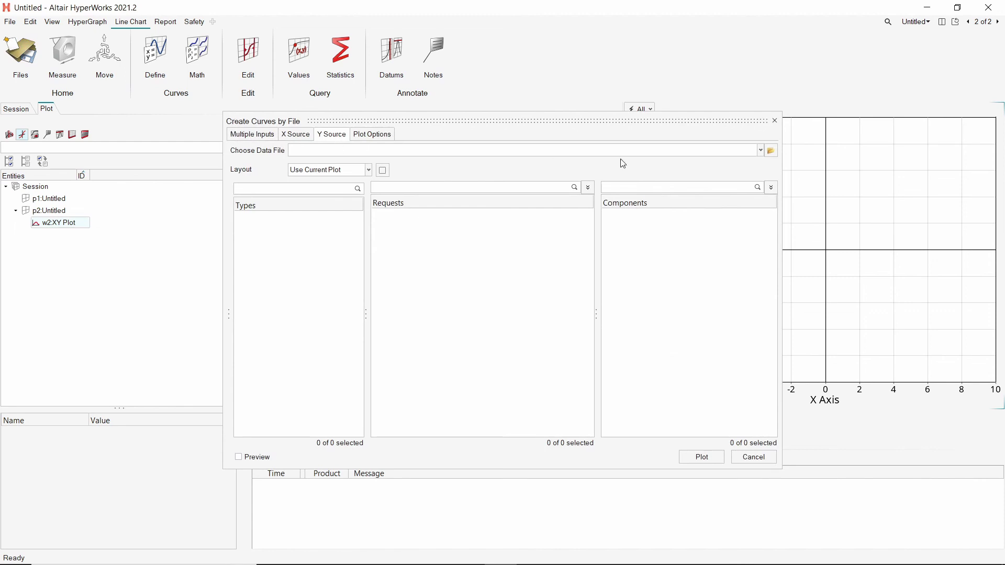
Load run1.h3d from the nl_run results folder as the curve data file
{"action": "left_click", "coordinate": [773, 154]}
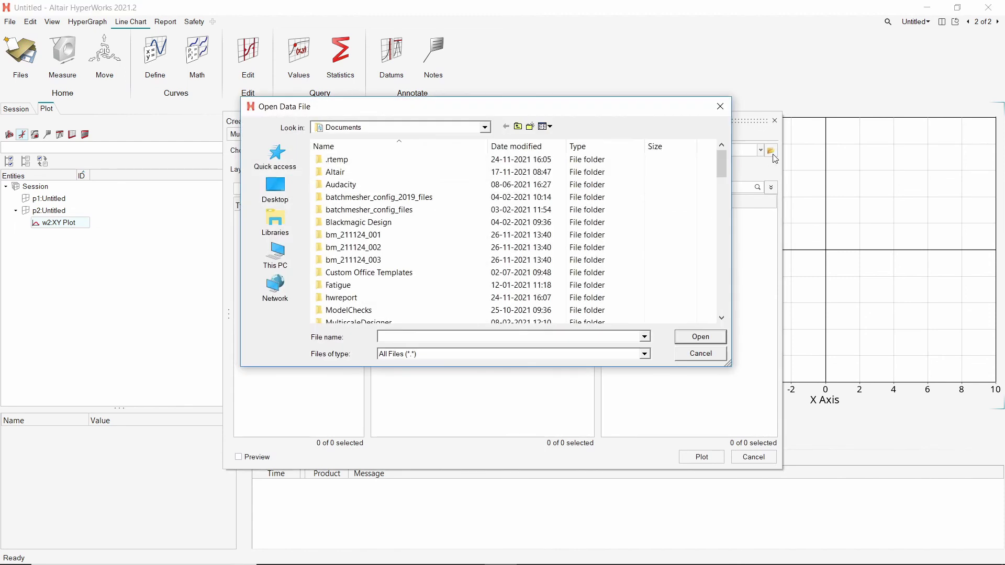
{"action": "key", "text": "ctrl+v"}
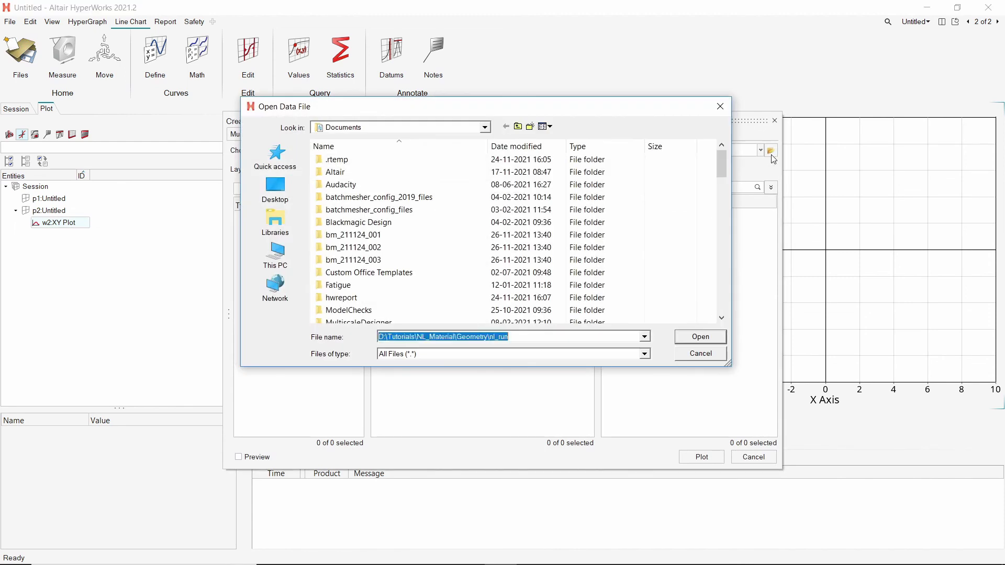
{"action": "key", "text": "Return"}
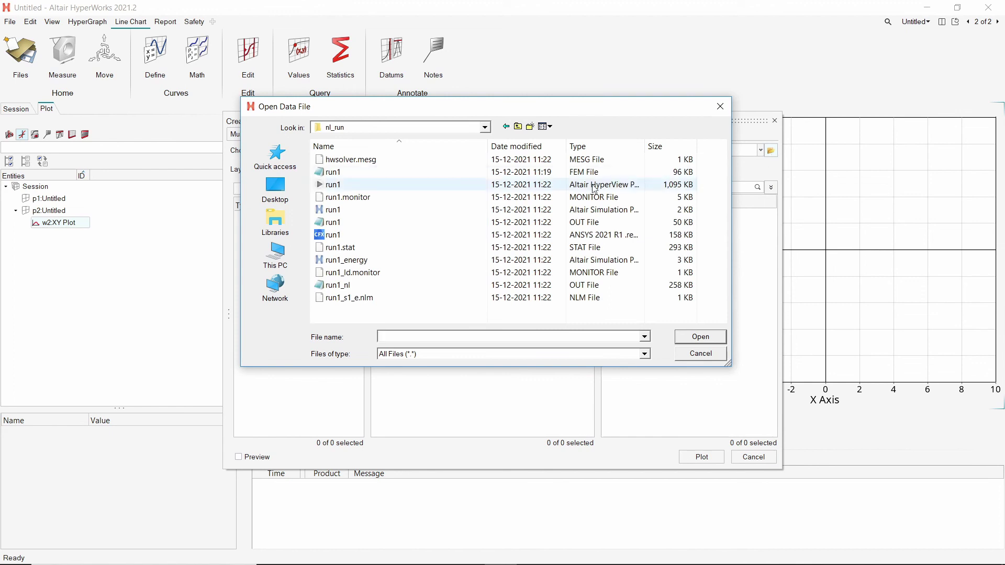
{"action": "double_click", "coordinate": [403, 187]}
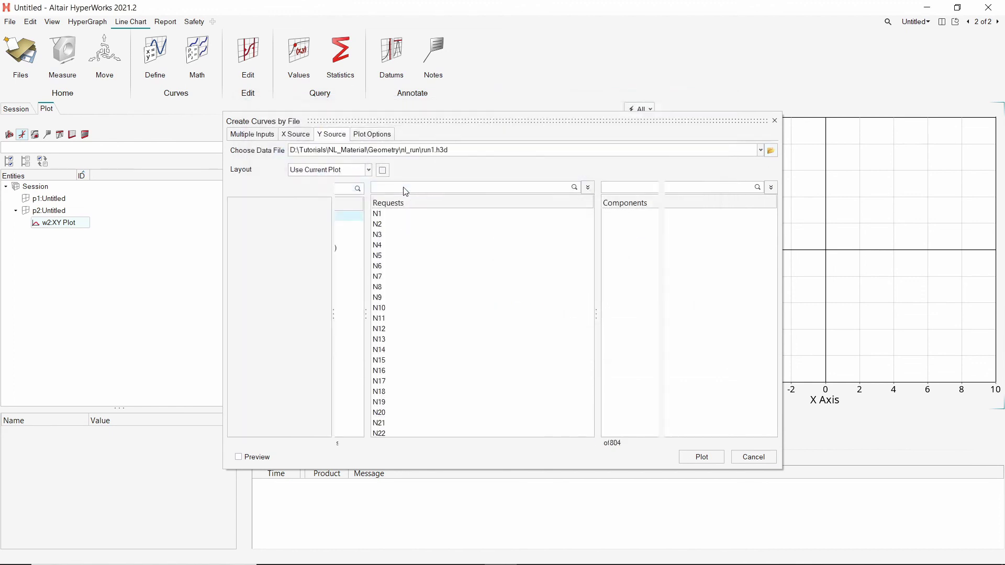
Set the X axis to Displacement (Grids), node N803, component MAG
{"action": "left_click", "coordinate": [297, 135]}
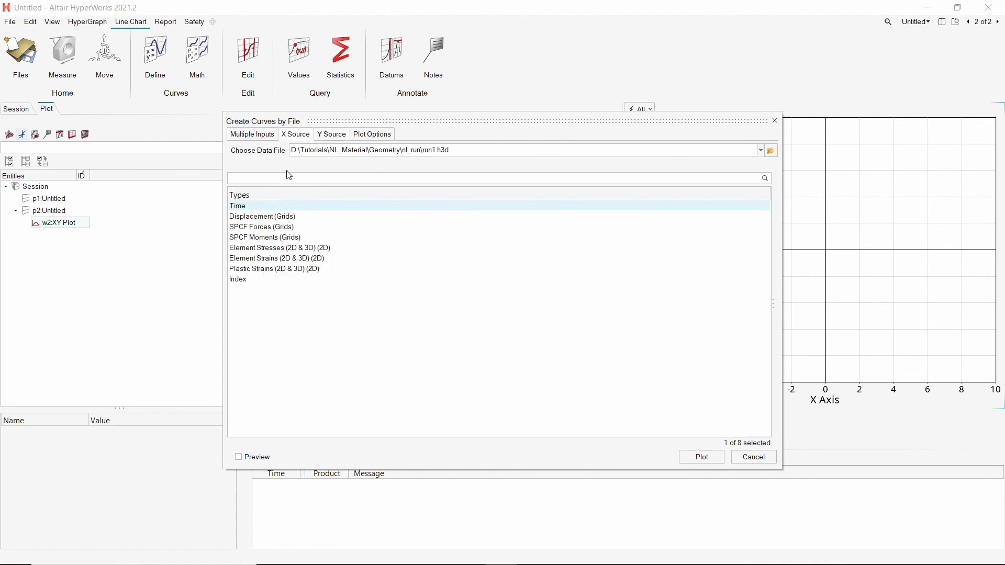
{"action": "left_click", "coordinate": [273, 217]}
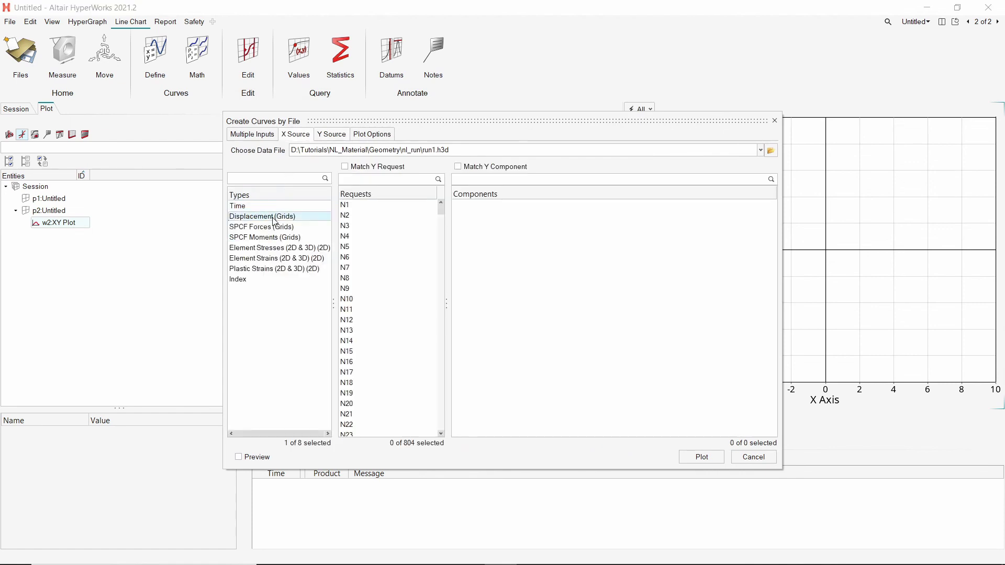
{"action": "left_click", "coordinate": [370, 179]}
{"action": "left_click", "coordinate": [373, 206]}
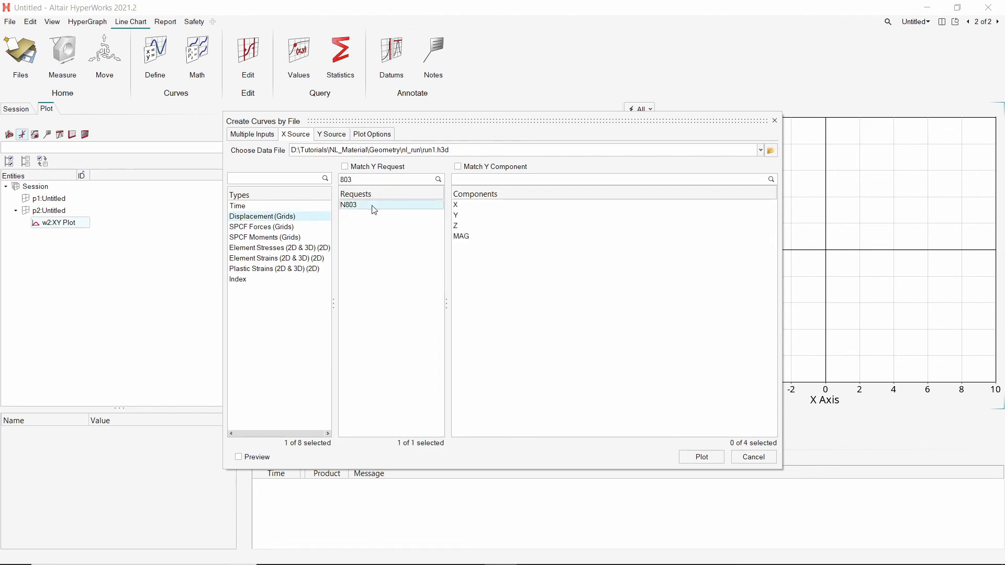
{"action": "left_click", "coordinate": [472, 242]}
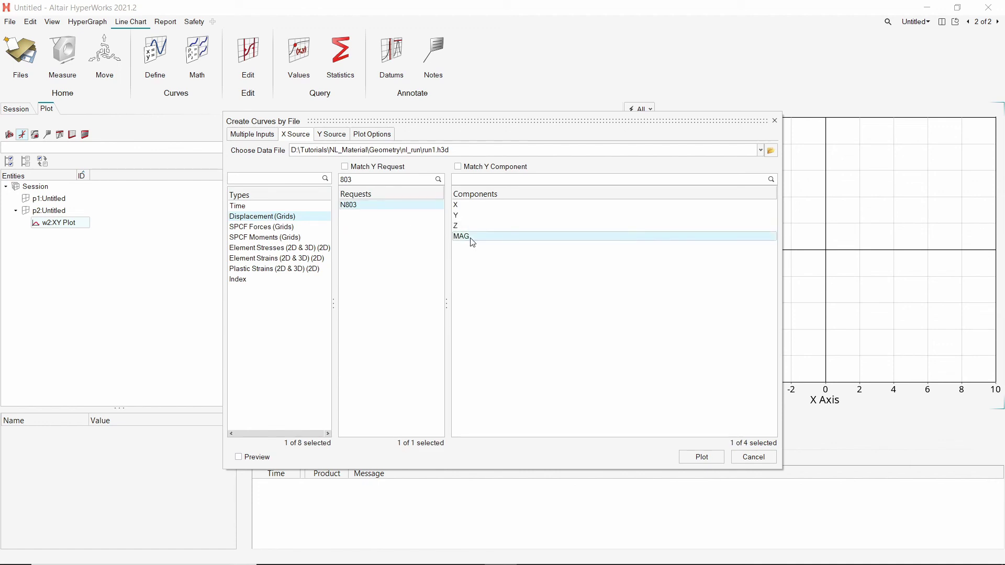
Plot the SPCF Forces MAG of node N803 against its displacement as curve N803 - MAG
{"action": "left_click", "coordinate": [330, 138]}
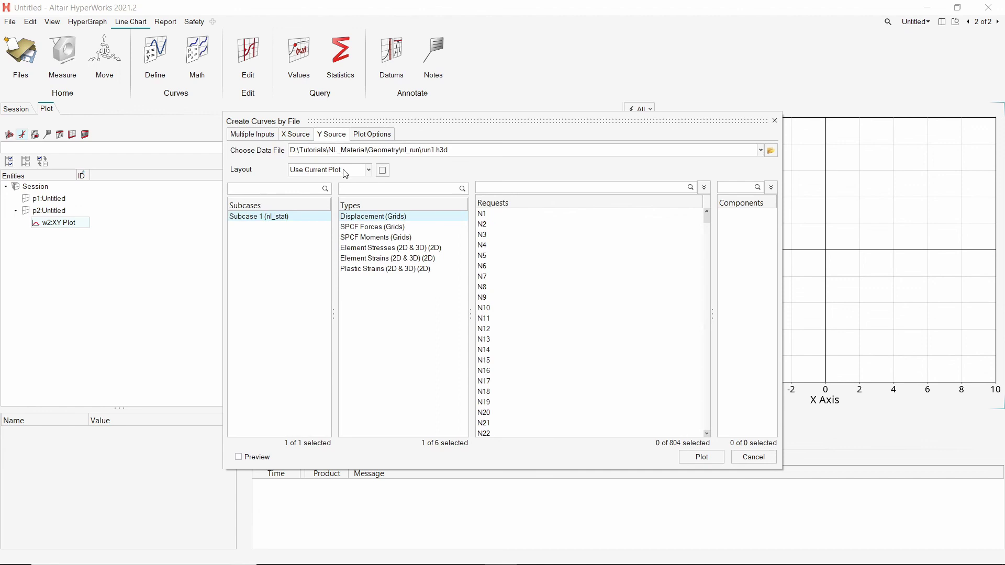
{"action": "left_click", "coordinate": [378, 229]}
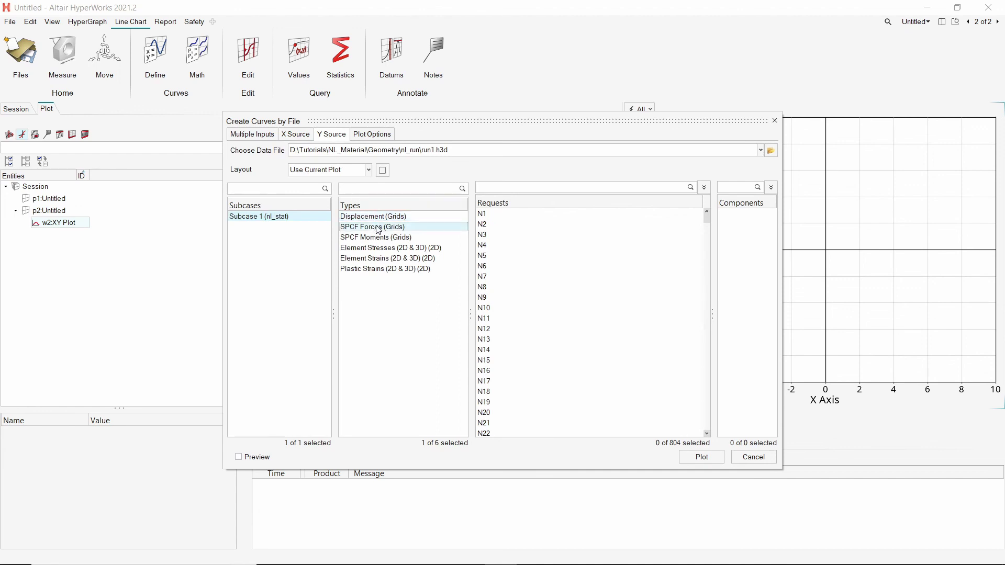
{"action": "left_click", "coordinate": [538, 189]}
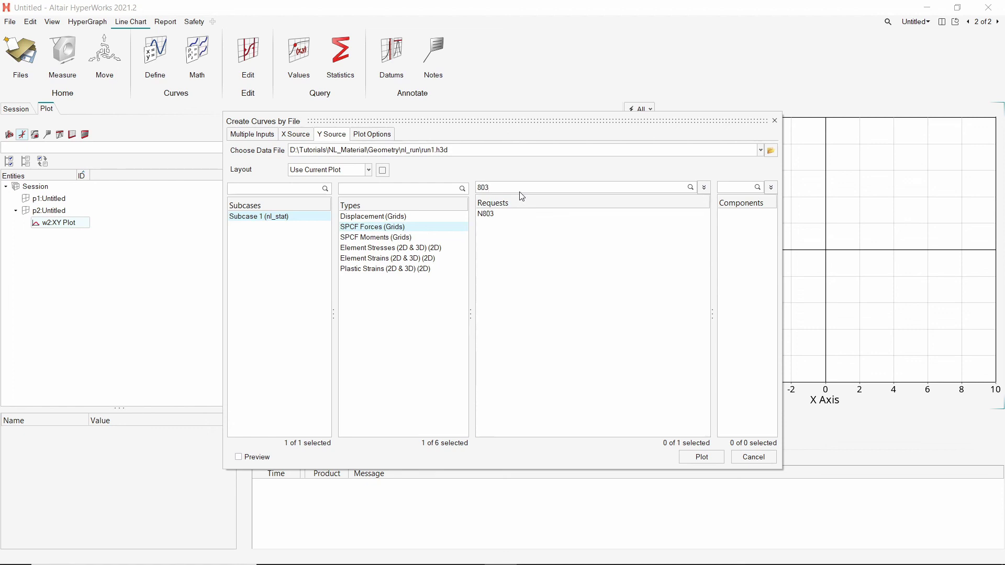
{"action": "left_click", "coordinate": [509, 214]}
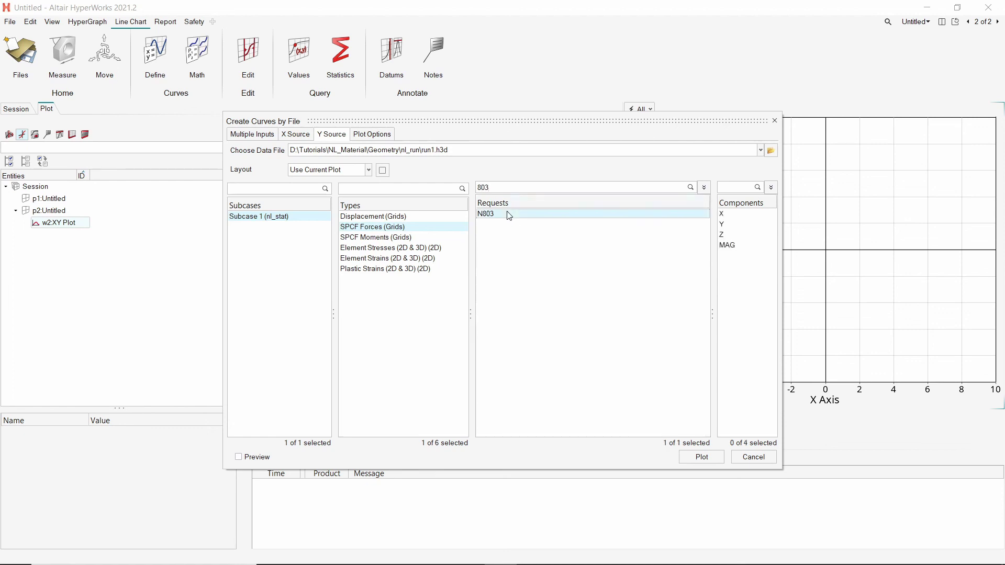
{"action": "left_click", "coordinate": [739, 246]}
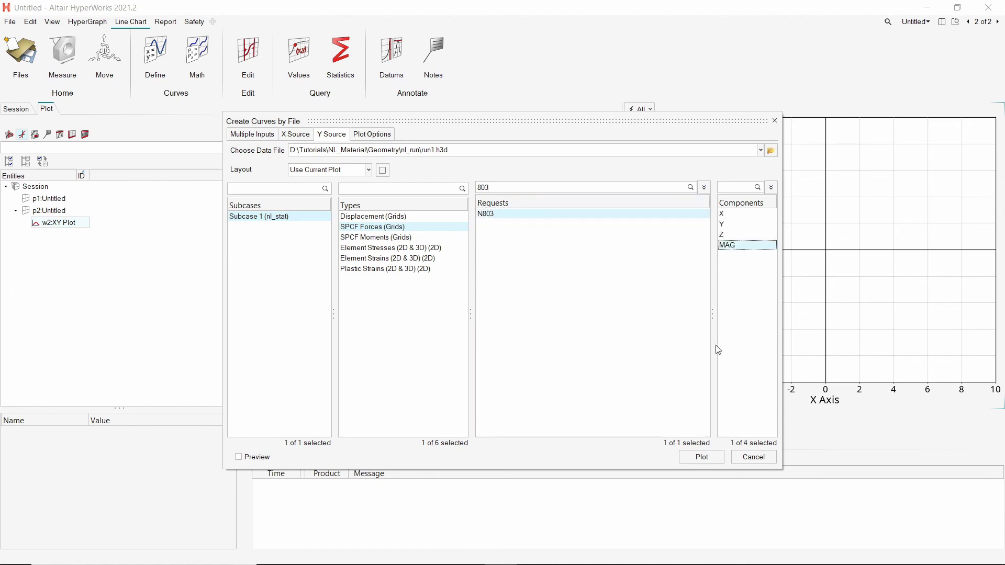
{"action": "left_click", "coordinate": [688, 459]}
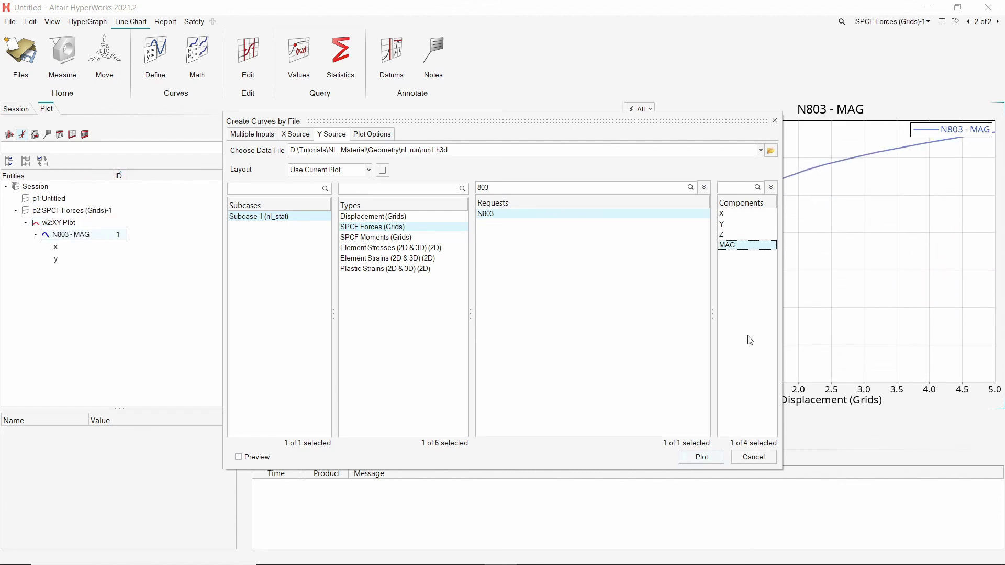
Close the curve dialog and activate the plastic-strain contour window beside the chart
{"action": "left_click", "coordinate": [776, 122]}
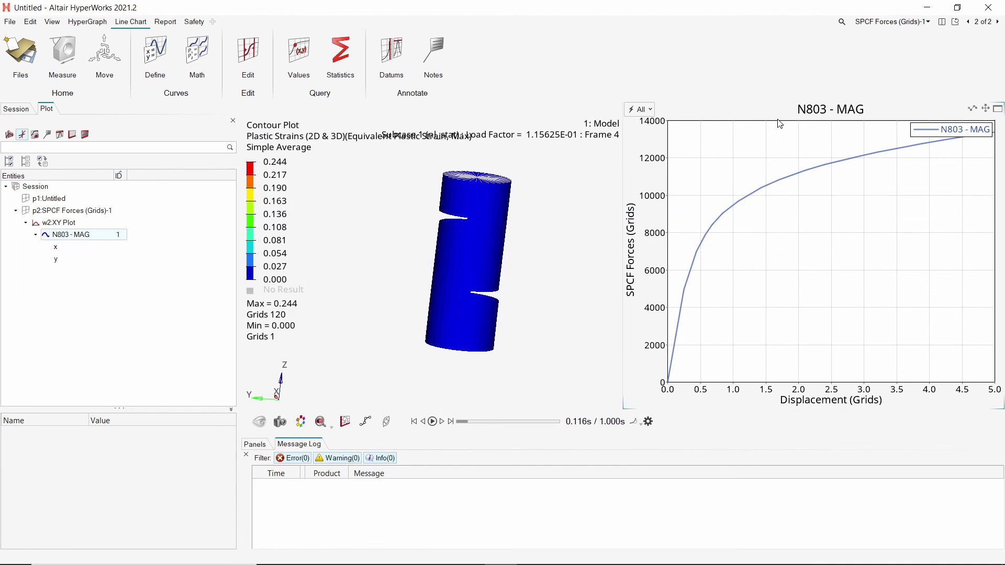
{"action": "left_click", "coordinate": [529, 282]}
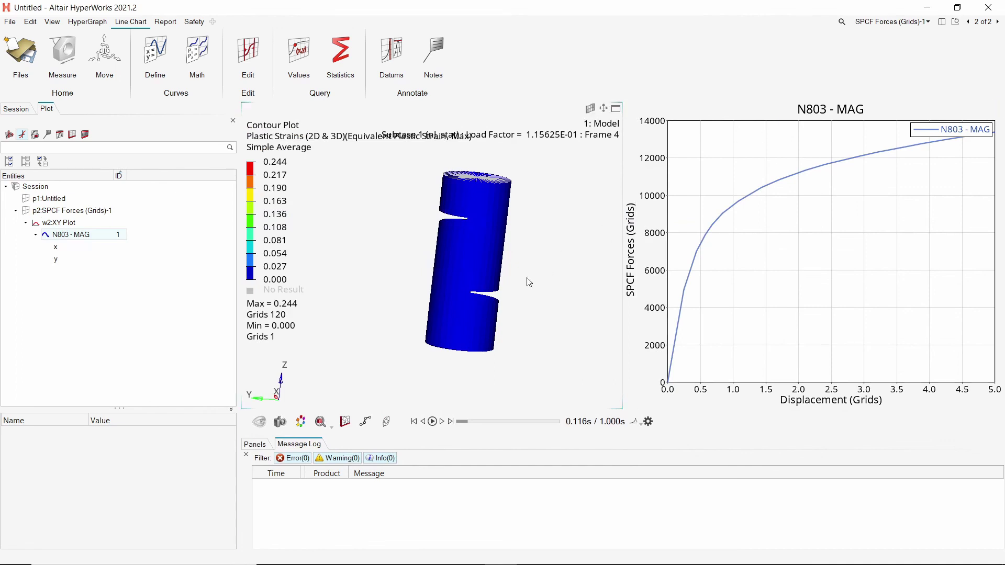